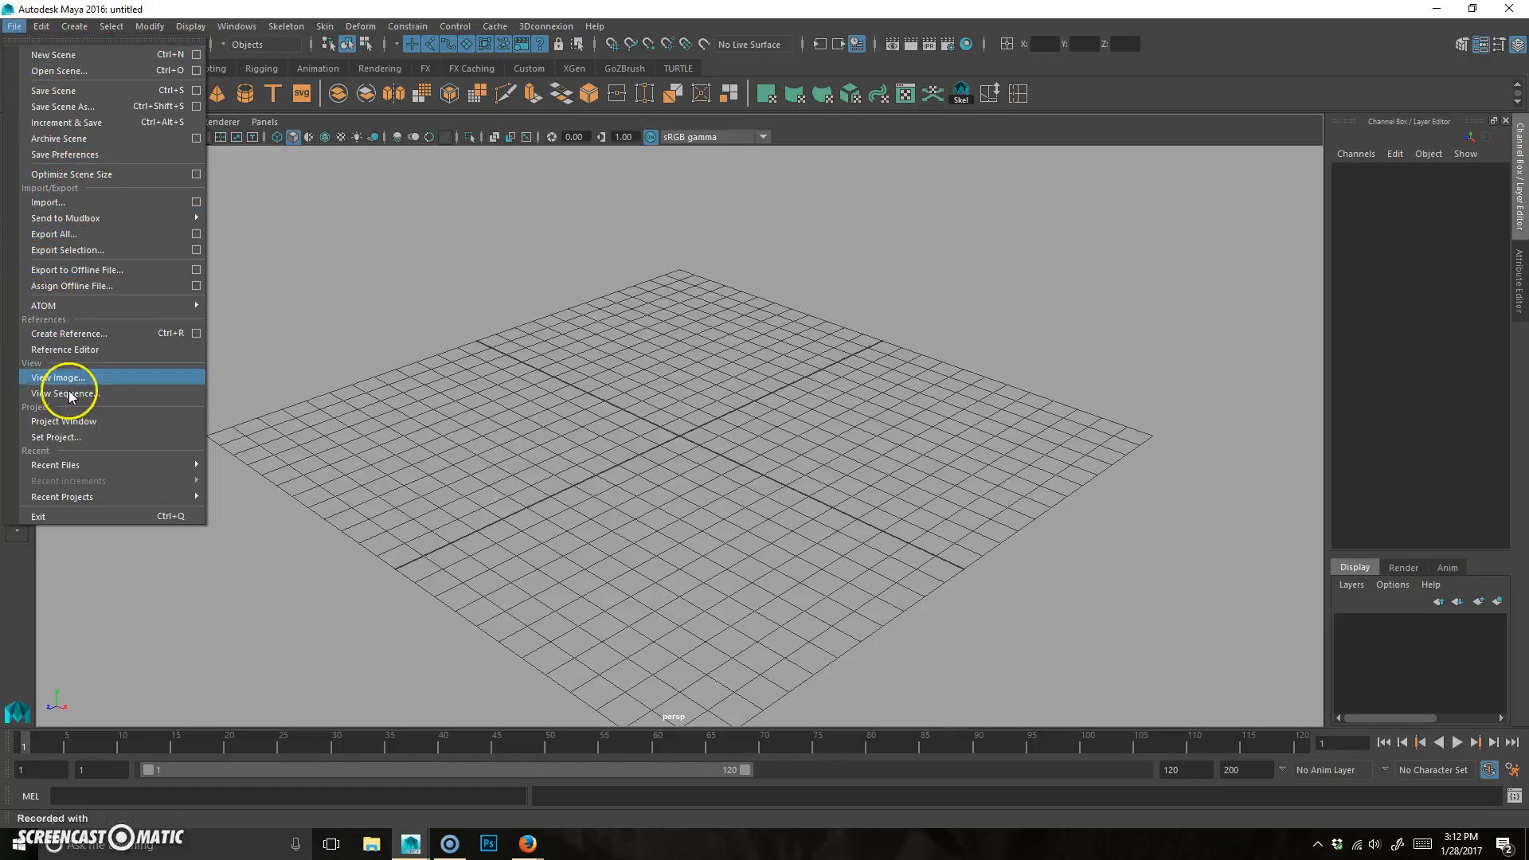
Step: Set the project to the guyChar folder on the Desktop and open the char_v01.mb scene
left_click(81, 438)
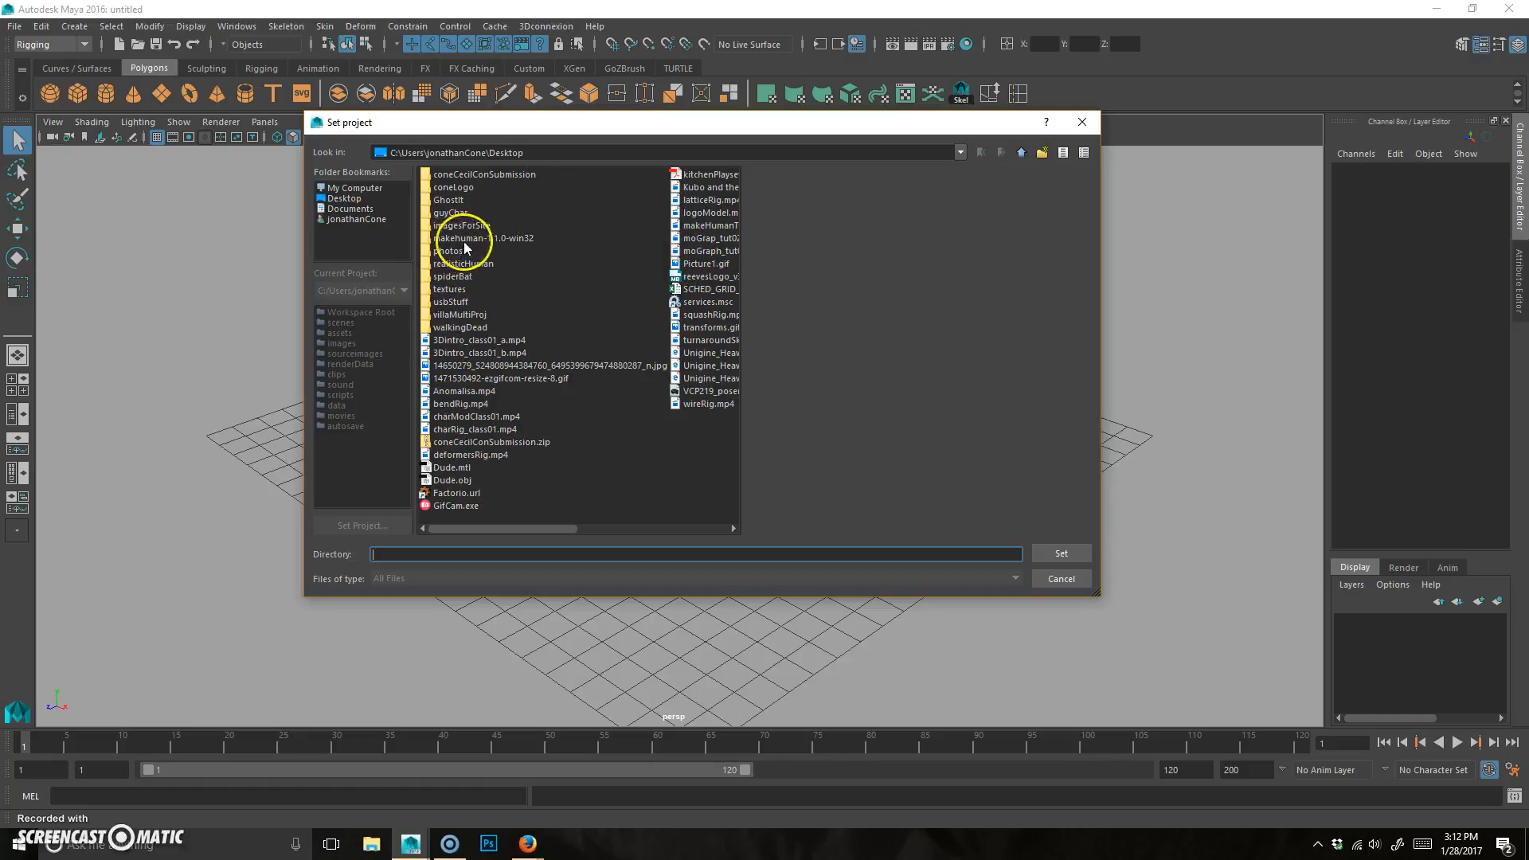
left_click(456, 213)
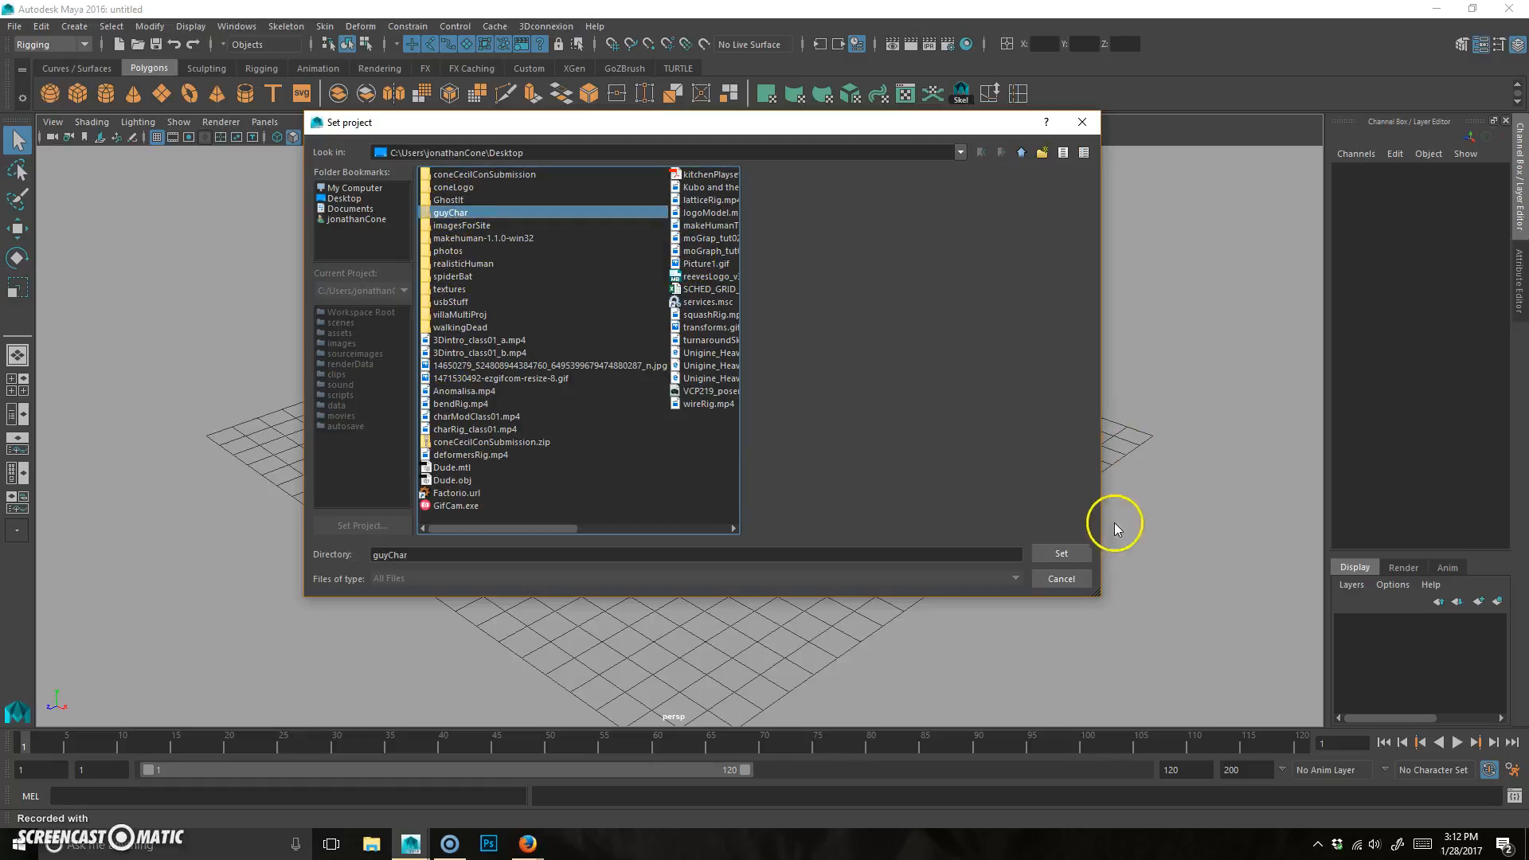
left_click(1069, 553)
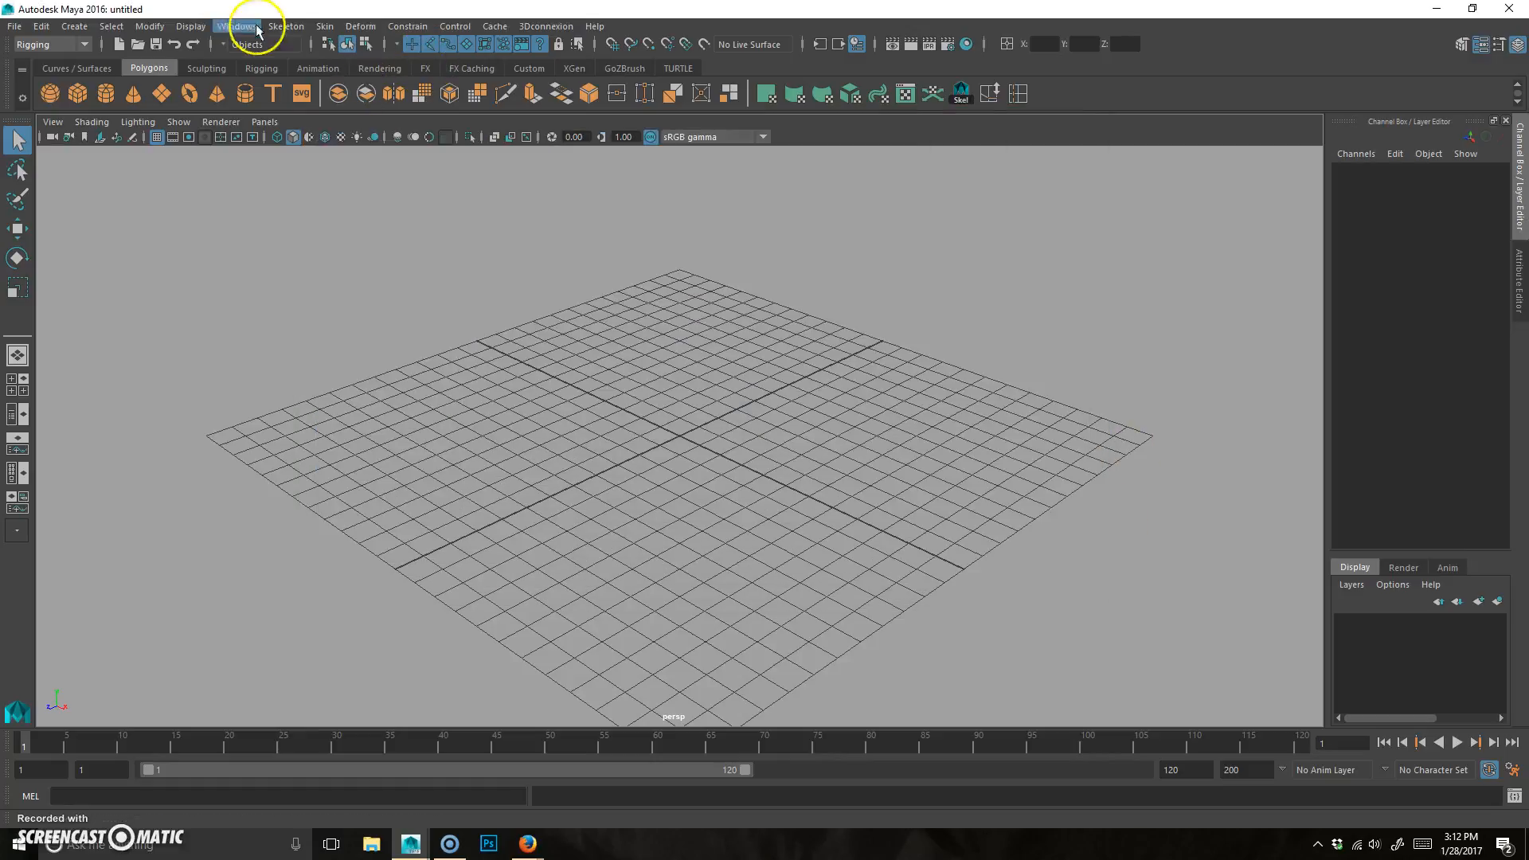
left_click(137, 46)
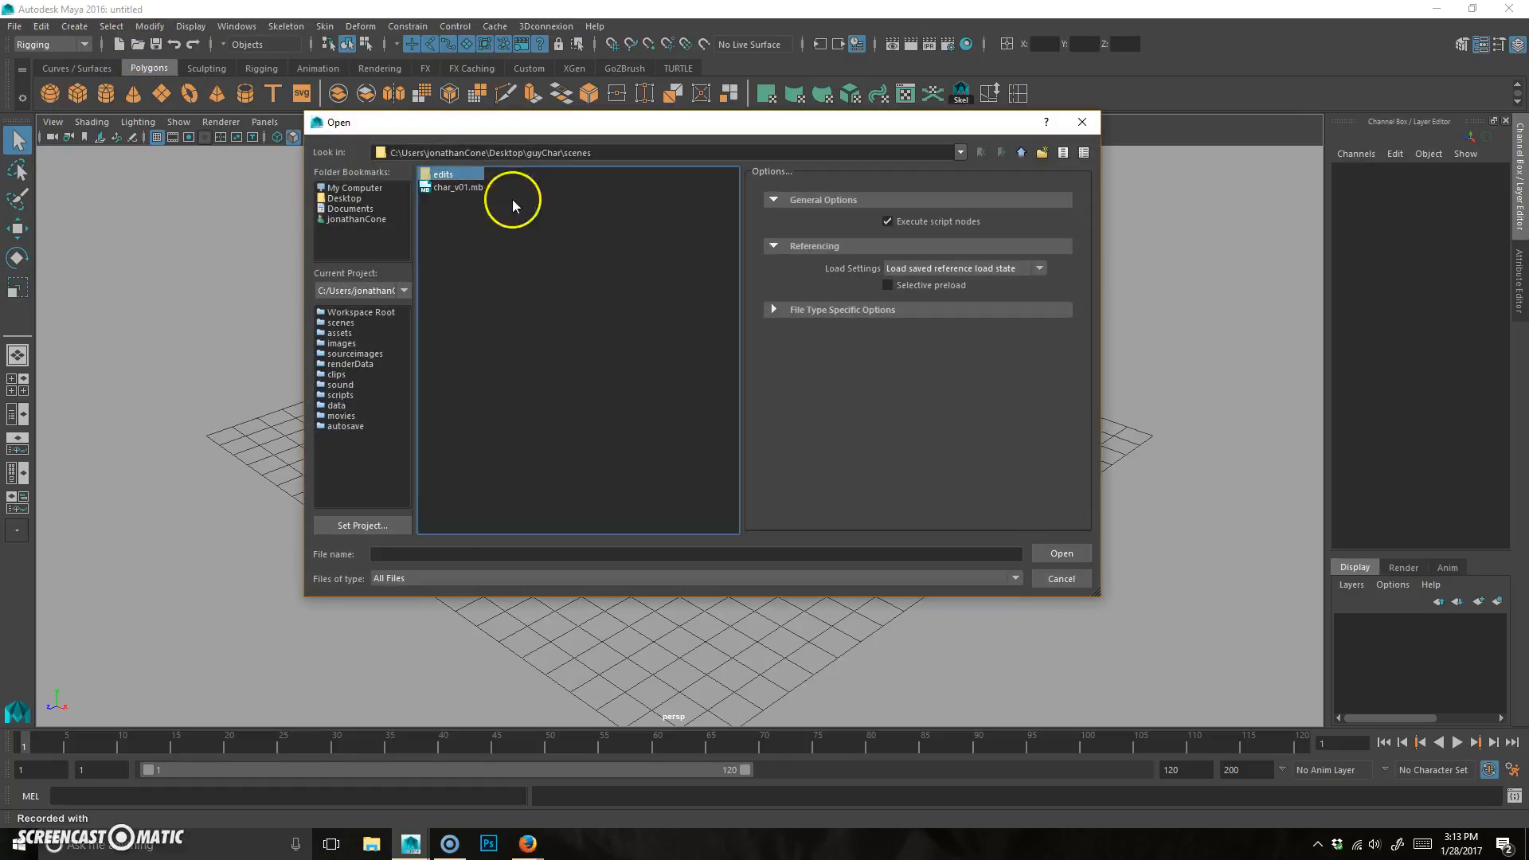
left_click(1063, 554)
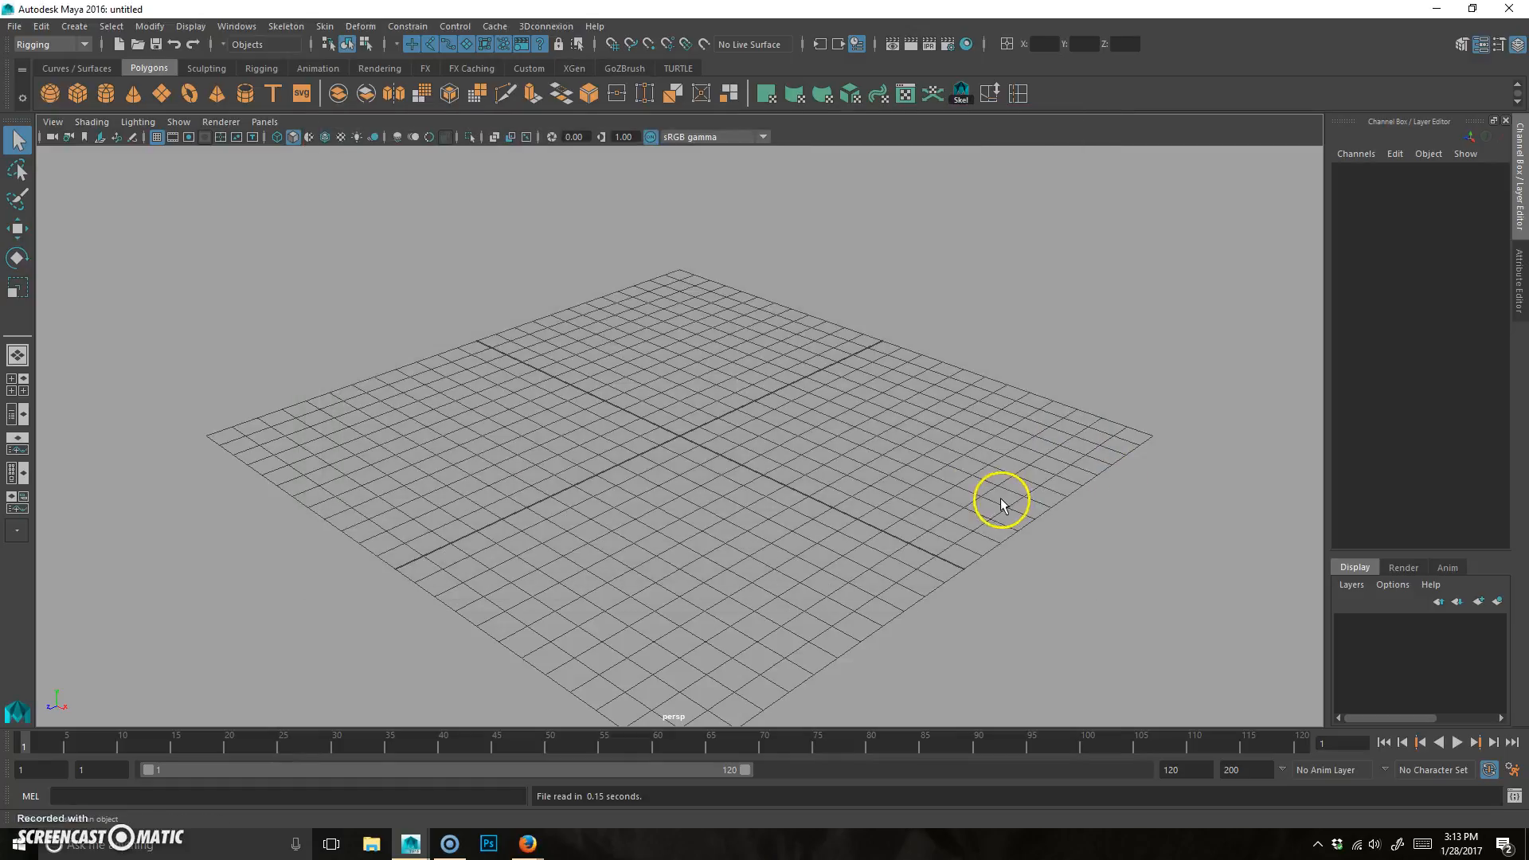
Step: Hide the image planes in the perspective view
left_click_drag(767, 423, 835, 396, "alt")
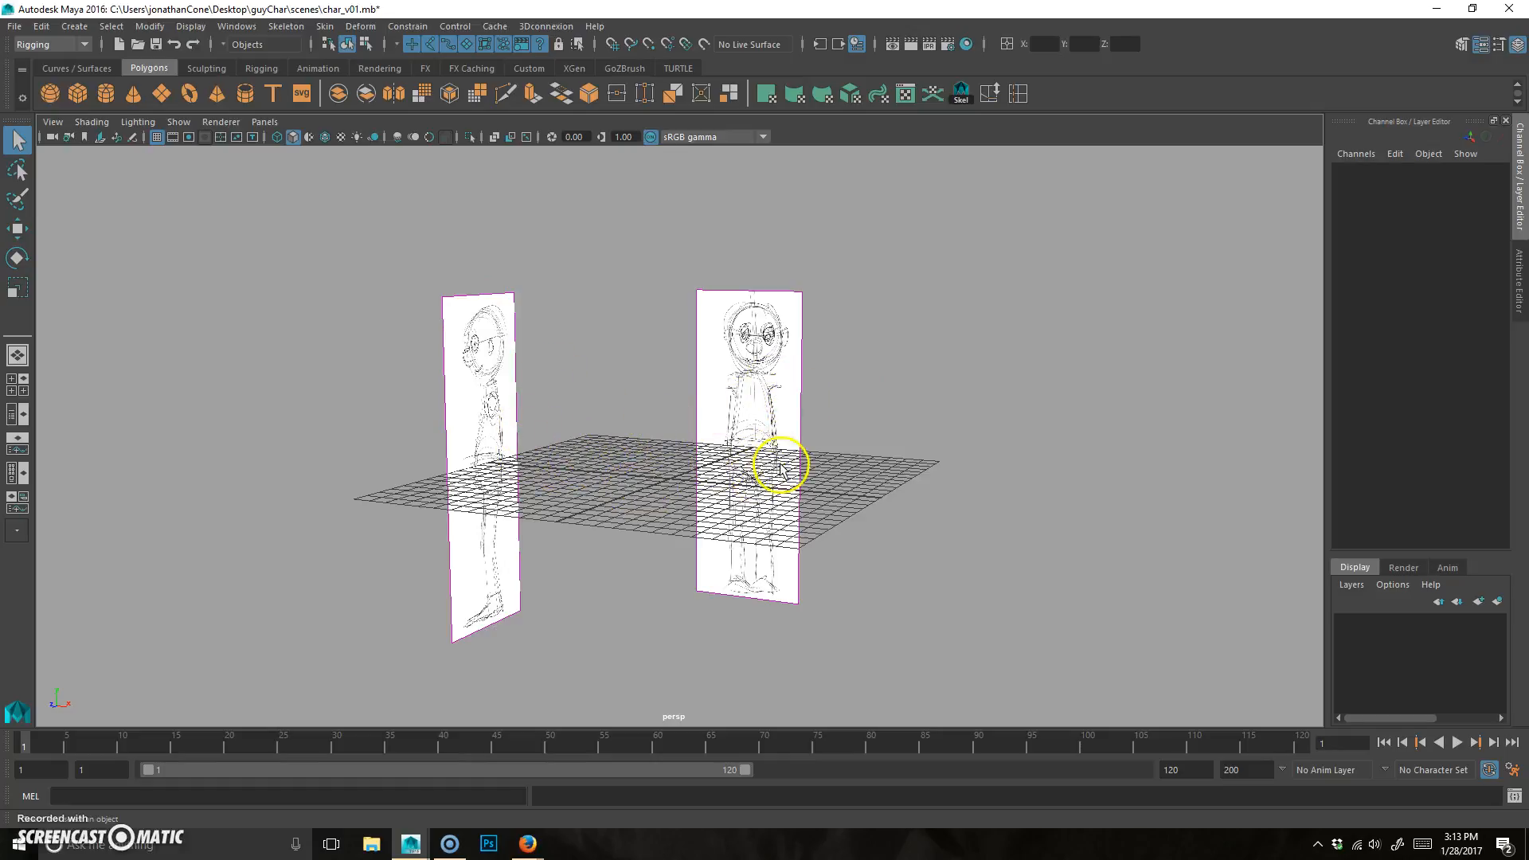
left_click_drag(961, 470, 839, 355, "alt")
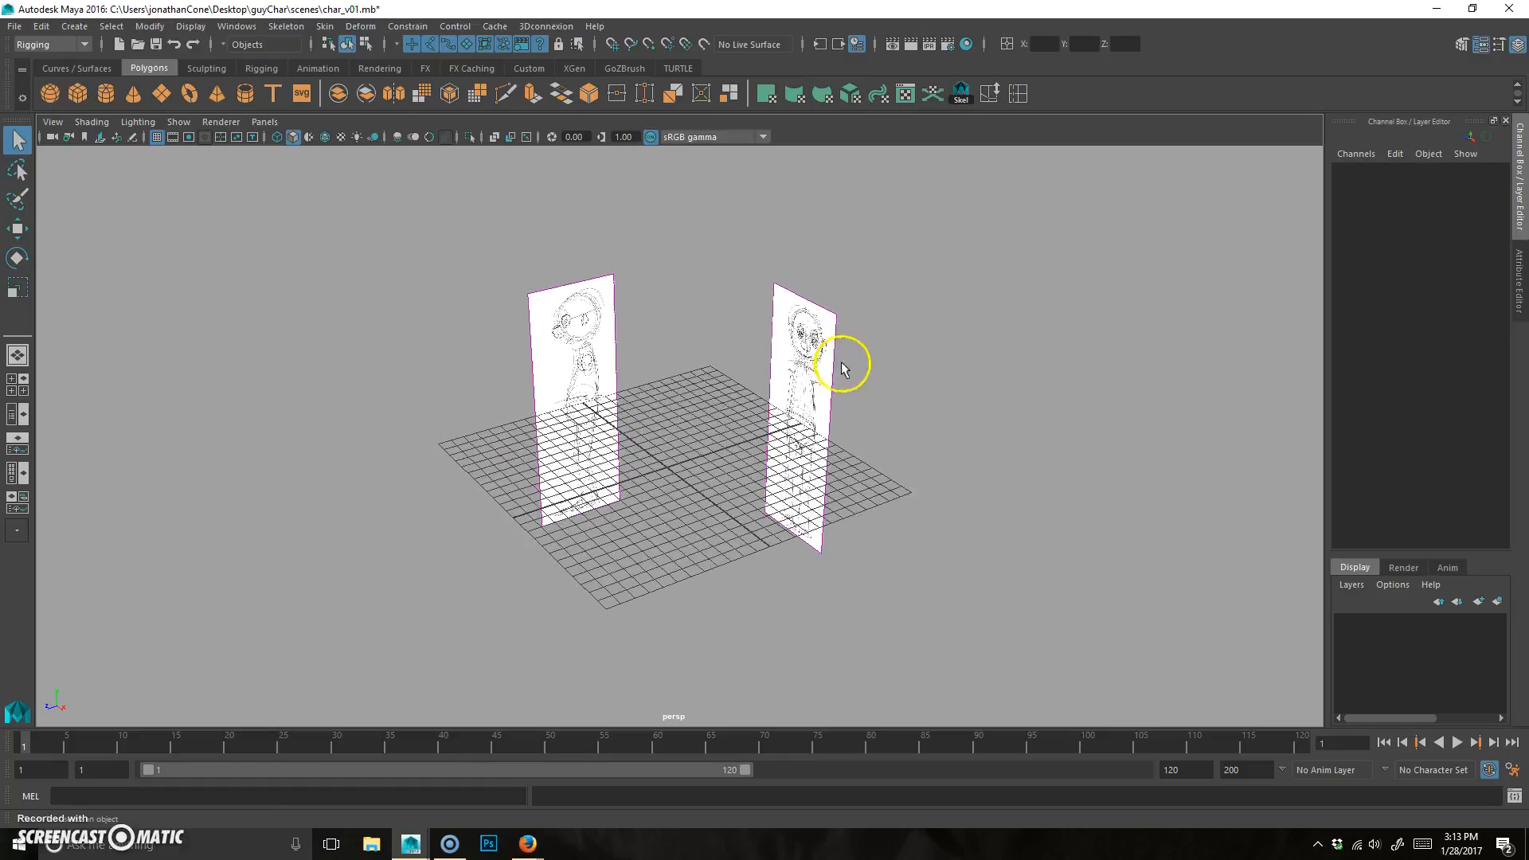
key("space")
key("space")
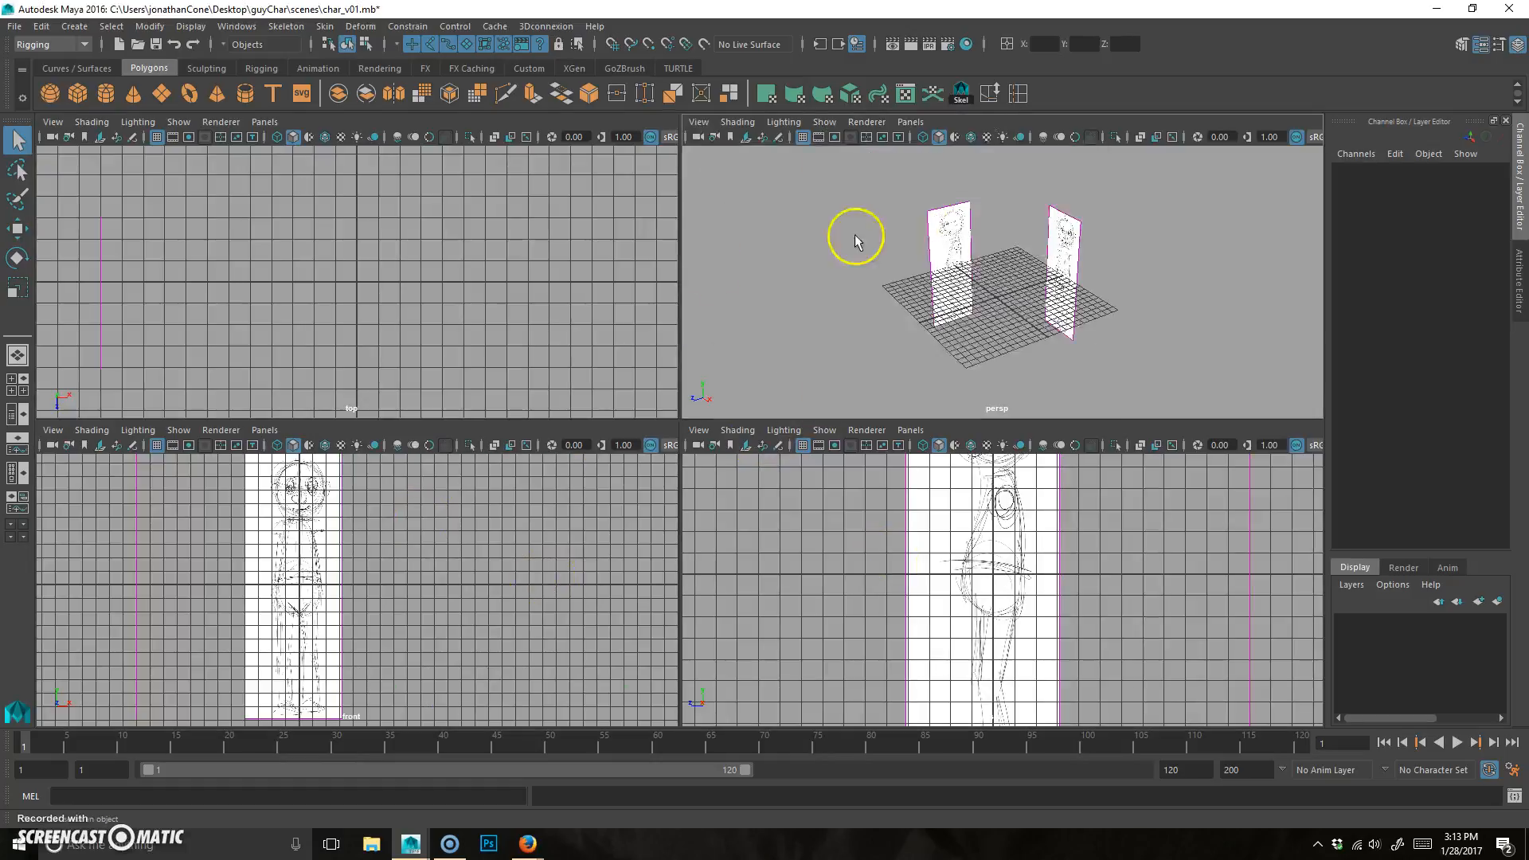
left_click_drag(563, 351, 582, 211, "alt")
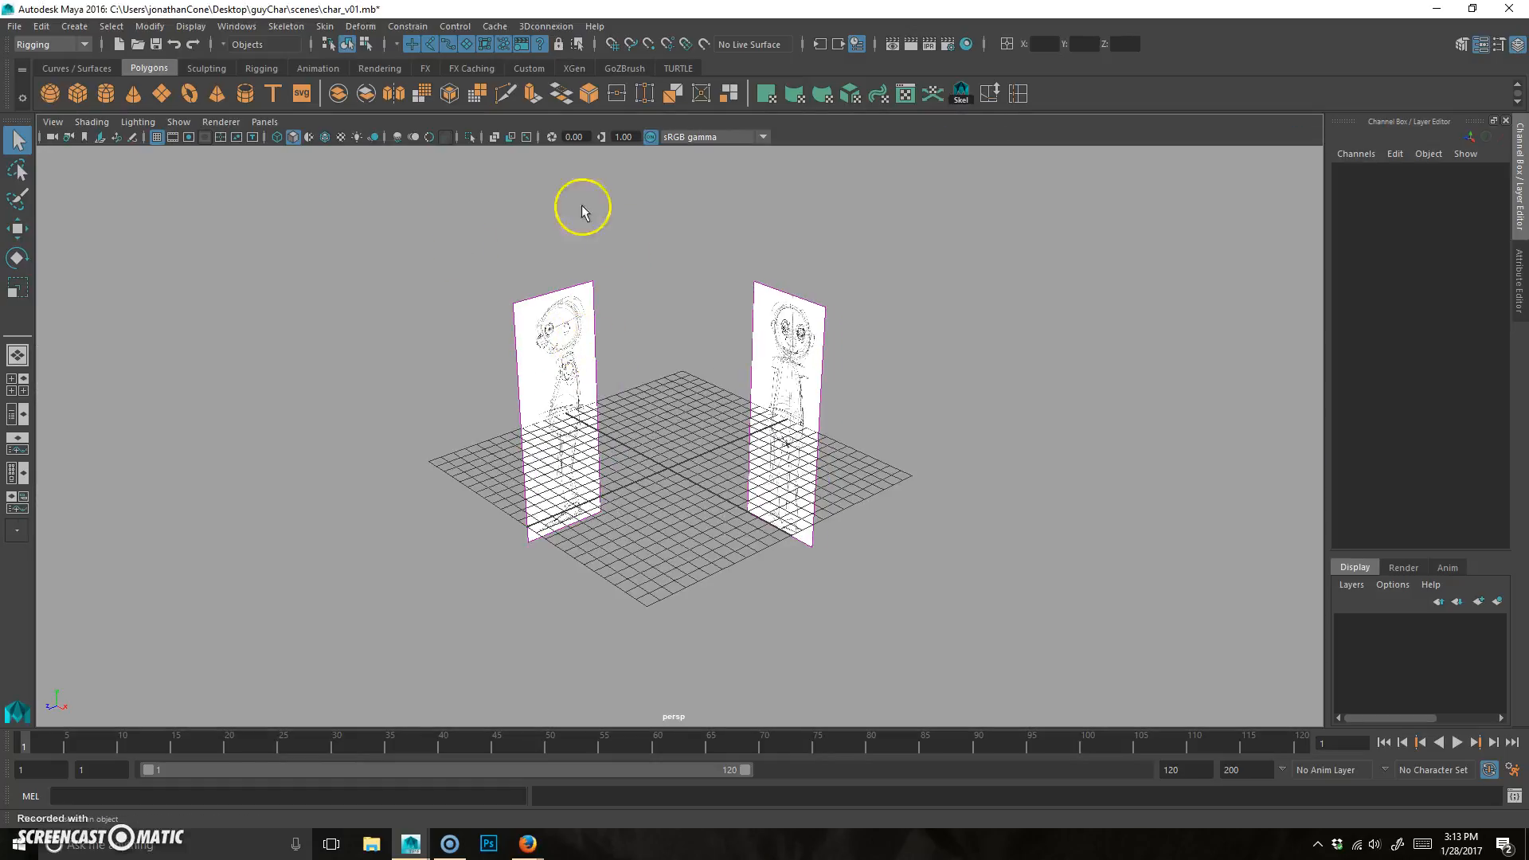
left_click(177, 124)
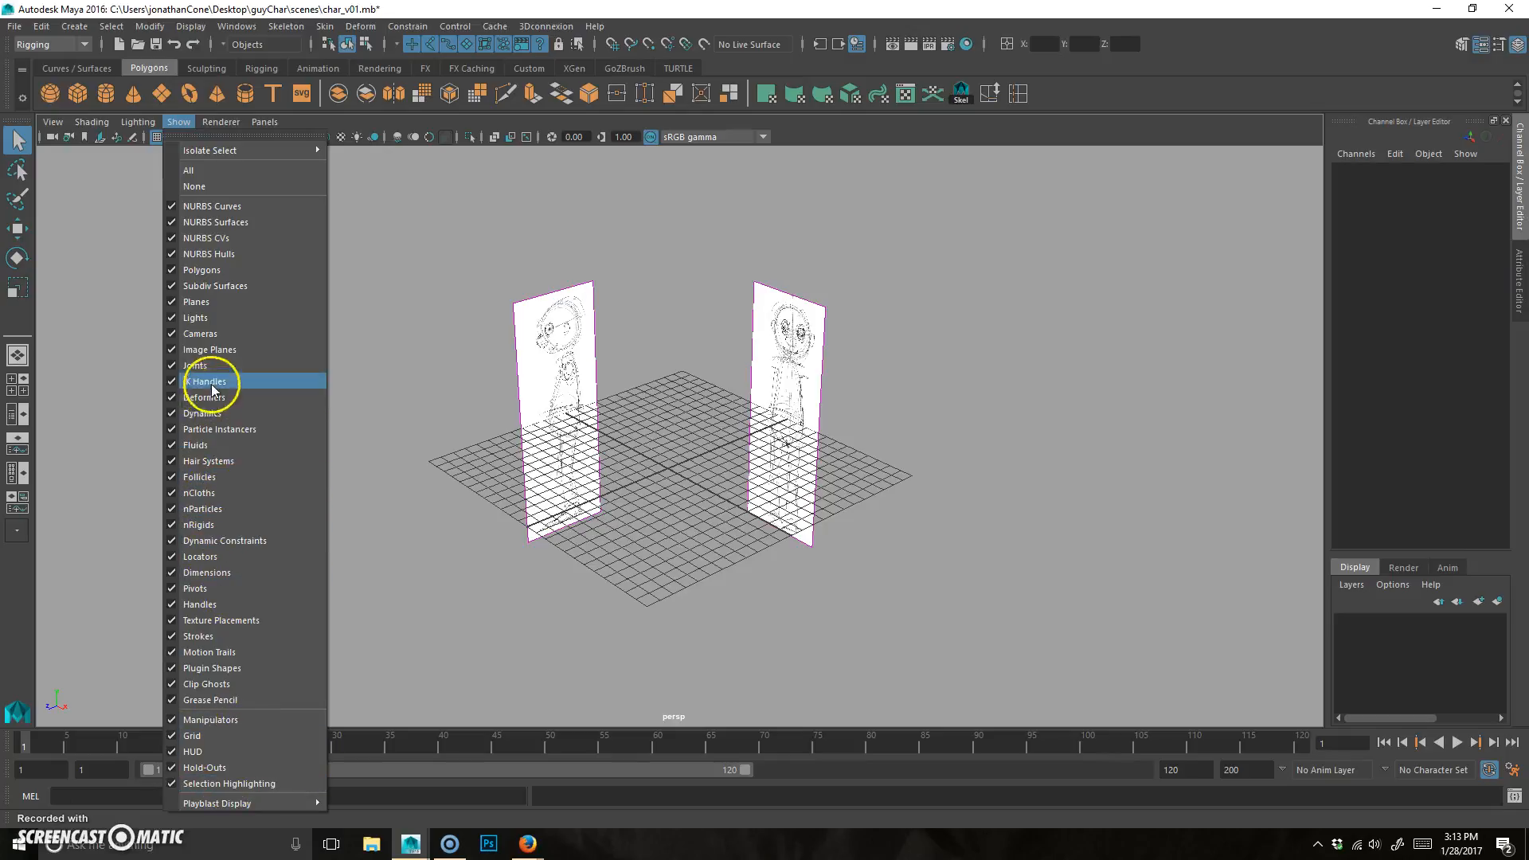
left_click(217, 353)
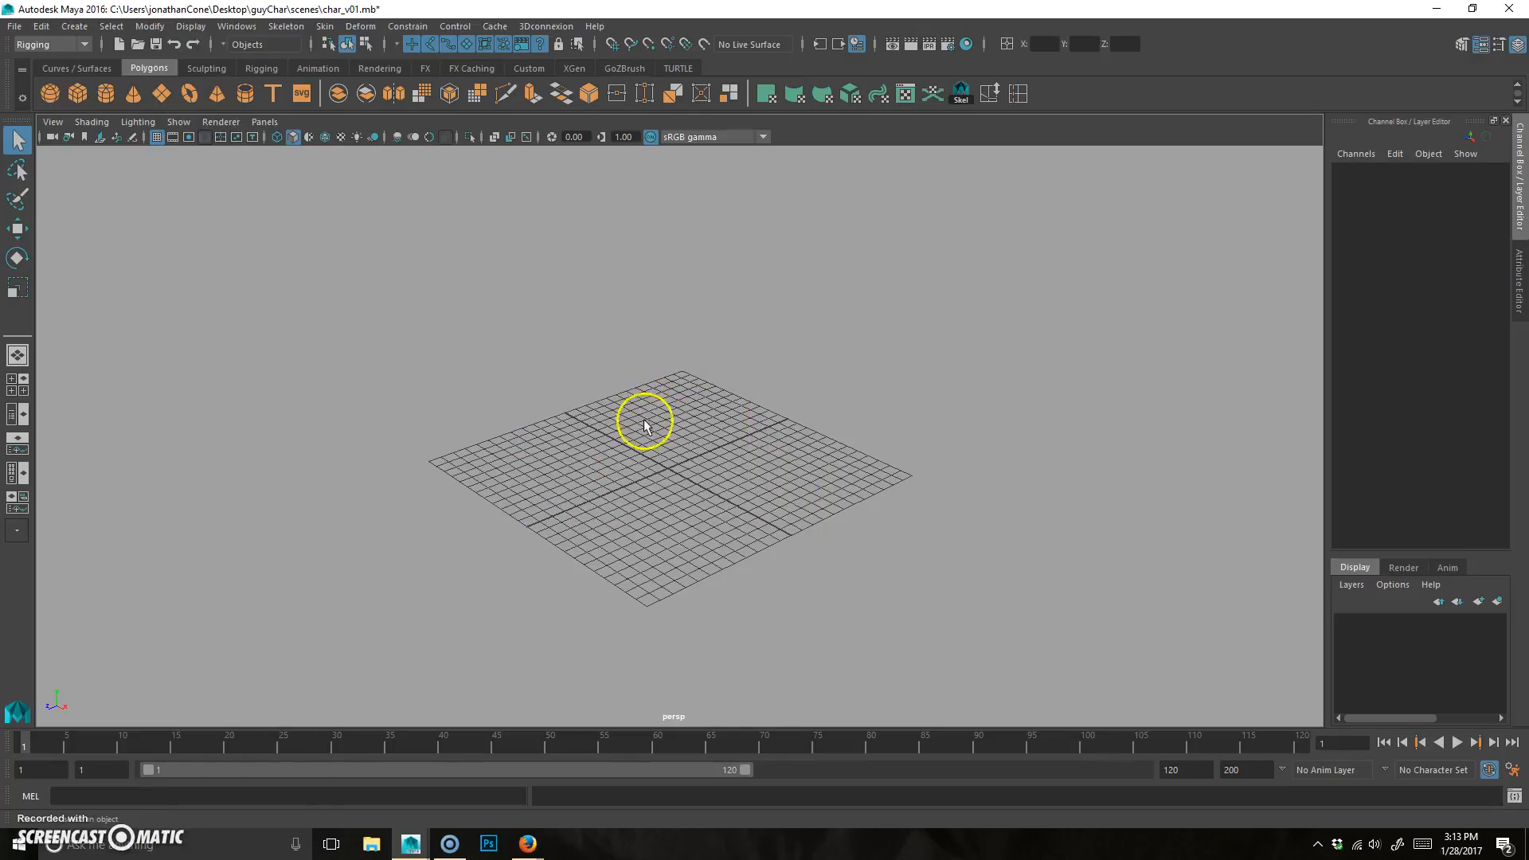
Step: Examine the character's reference sketch in the front view from head to feet
left_click_drag(791, 459, 673, 453, "alt")
key("space")
key("space")
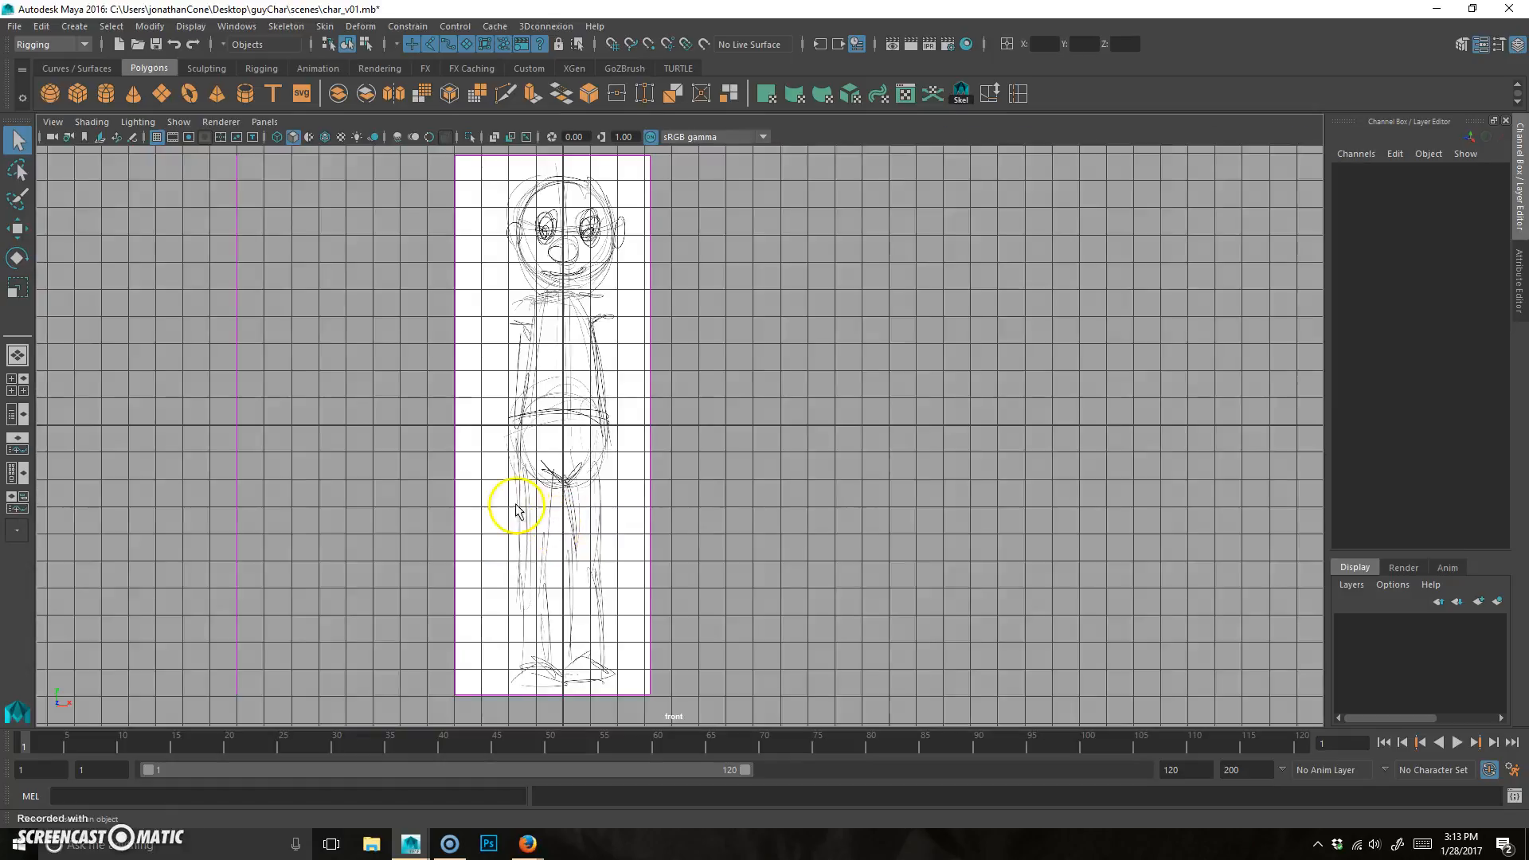
scroll(664, 443, "up", 1)
middle_click_drag(663, 442, 672, 485, "alt")
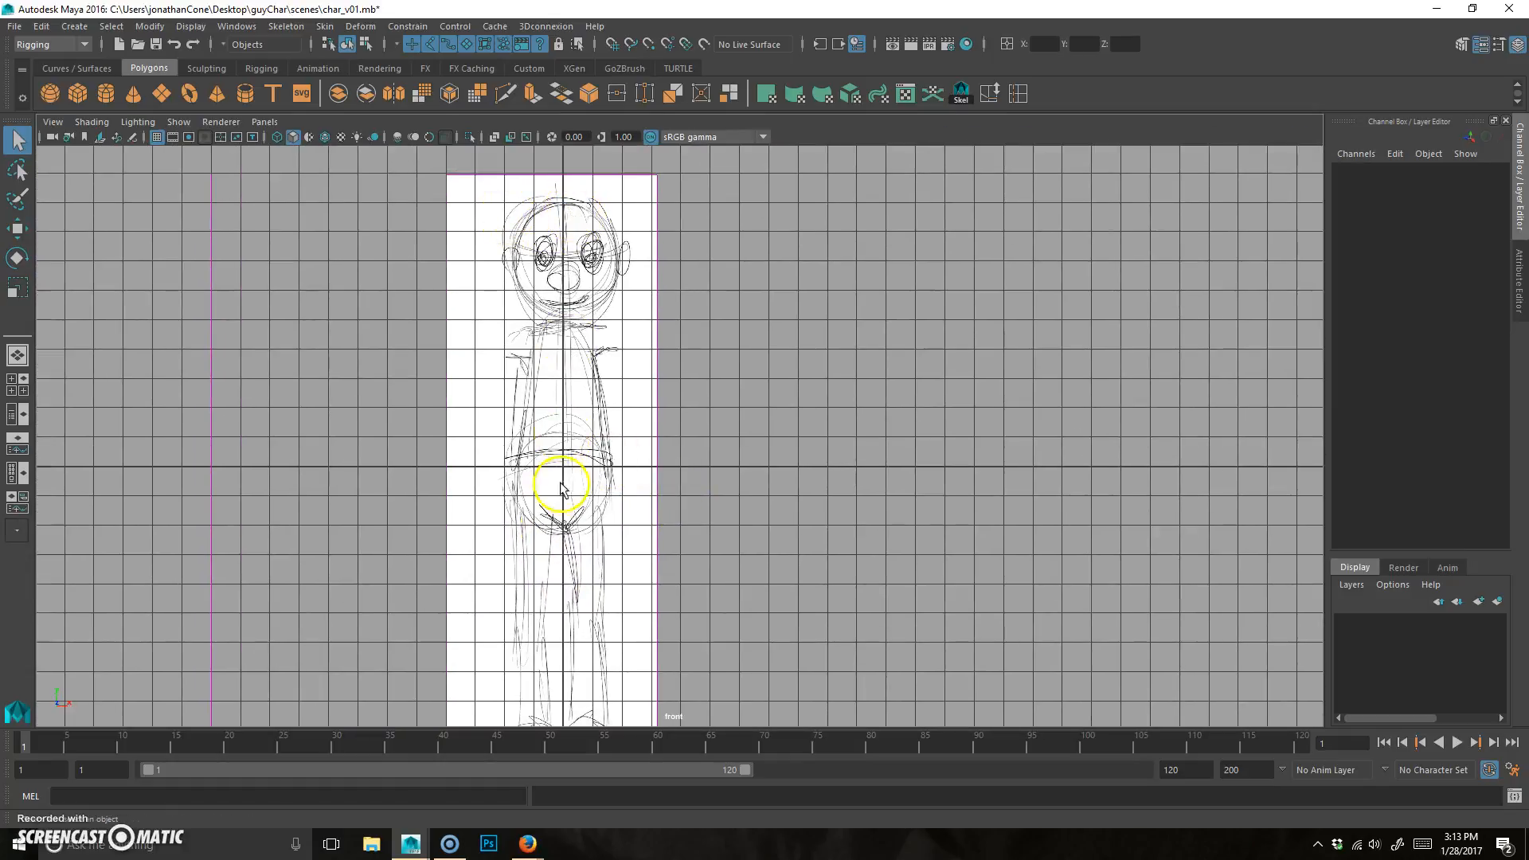
middle_click_drag(593, 614, 610, 530, "alt")
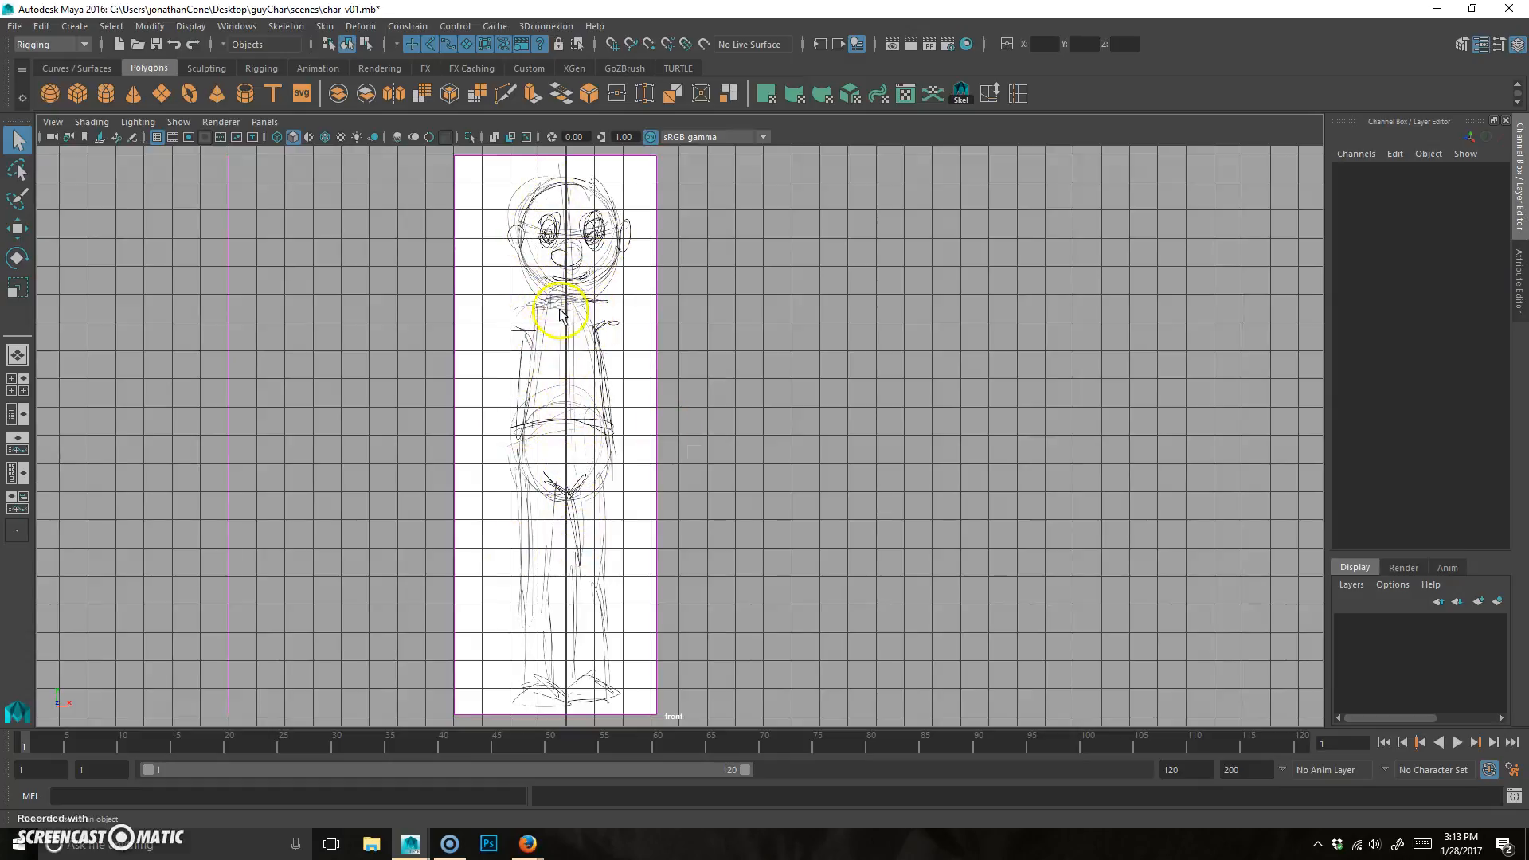
middle_click_drag(593, 501, 586, 436, "alt")
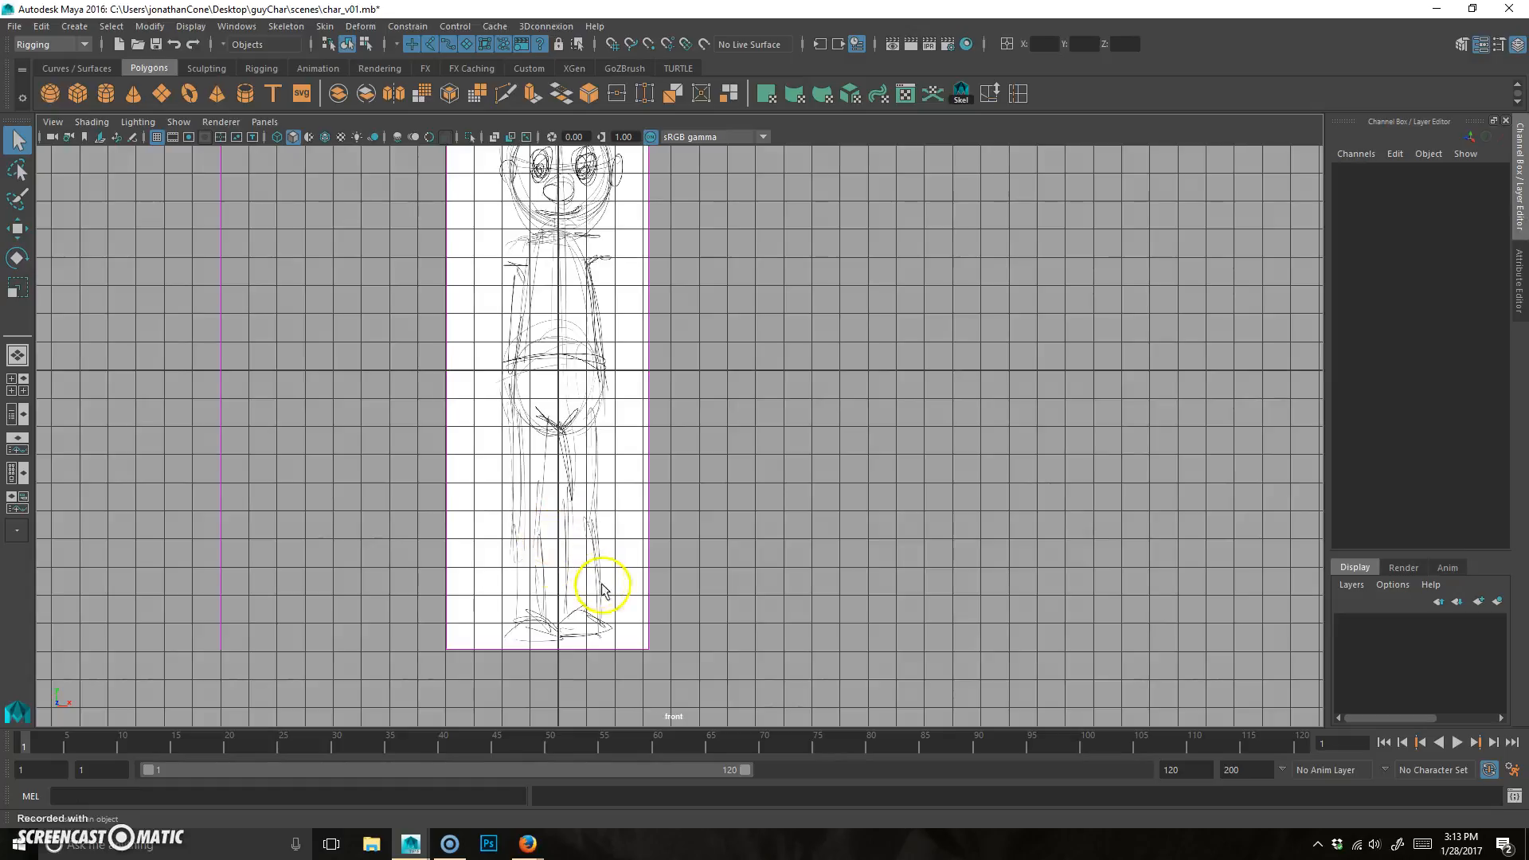
middle_click_drag(725, 300, 685, 500, "alt")
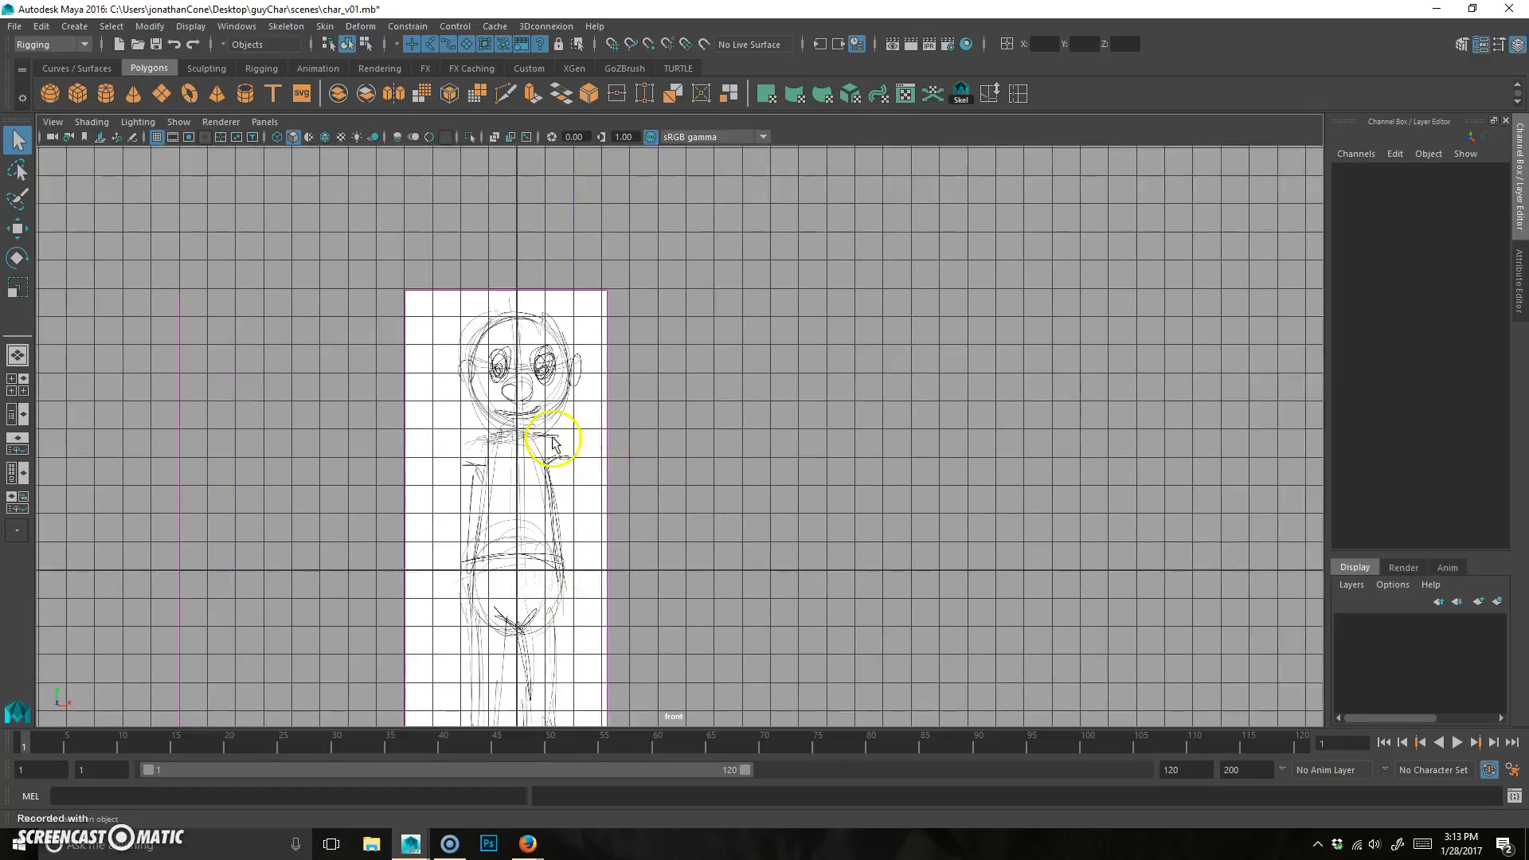
right_click_drag(751, 384, 847, 301, "alt")
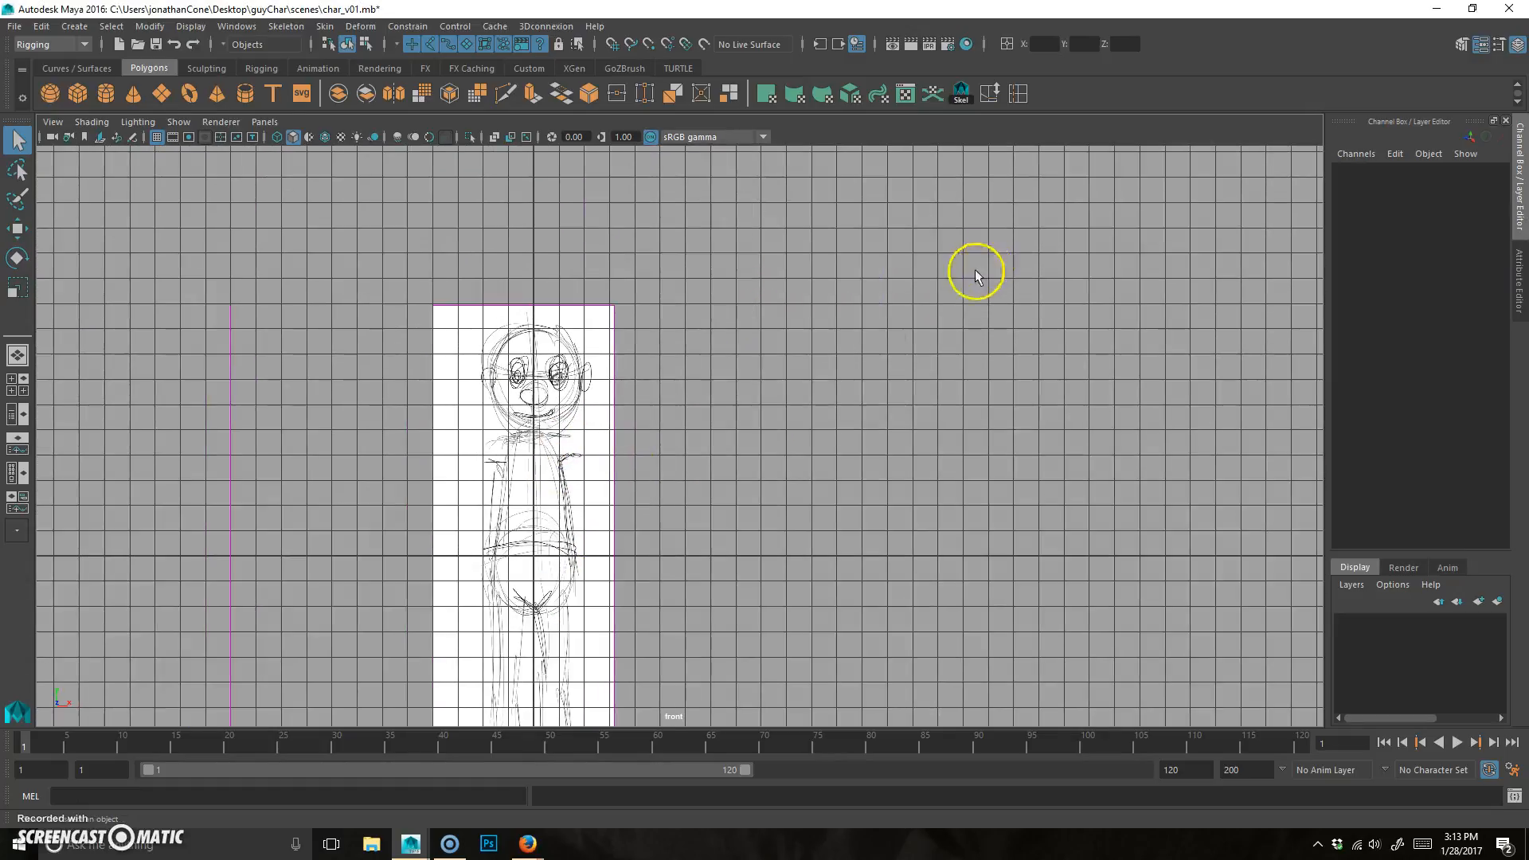
Step: Create a polygon sphere in the perspective view with radius 1, 8 axis divisions and 8 height divisions
key("space")
key("space")
middle_click_drag(948, 334, 896, 366, "alt")
right_click_drag(896, 365, 739, 430, "alt")
middle_click_drag(740, 430, 785, 396, "alt")
right_click_drag(785, 396, 770, 423, "alt")
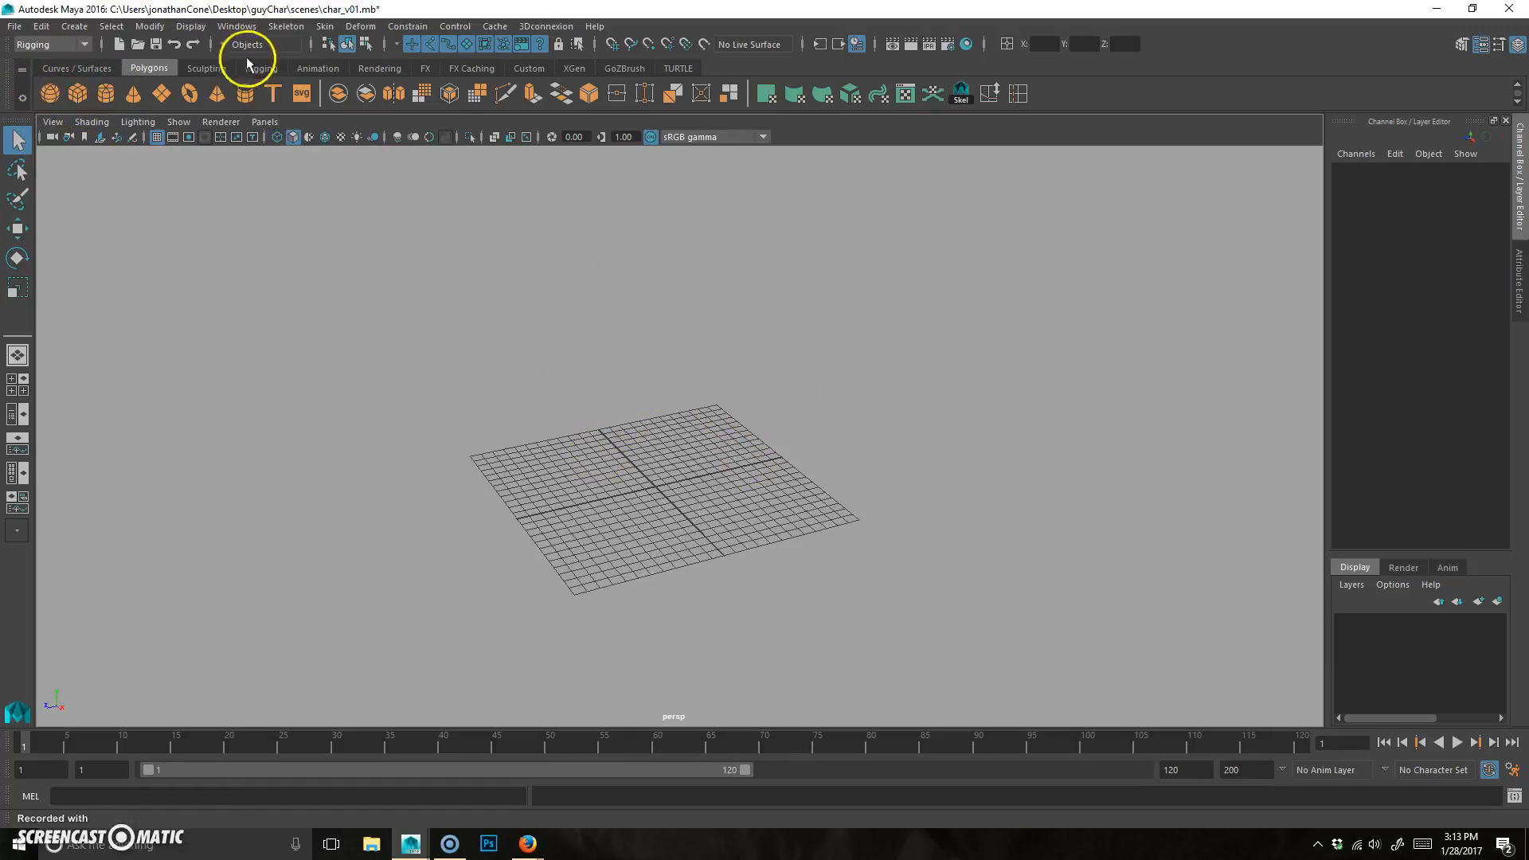
left_click(74, 26)
mouse_move(109, 71)
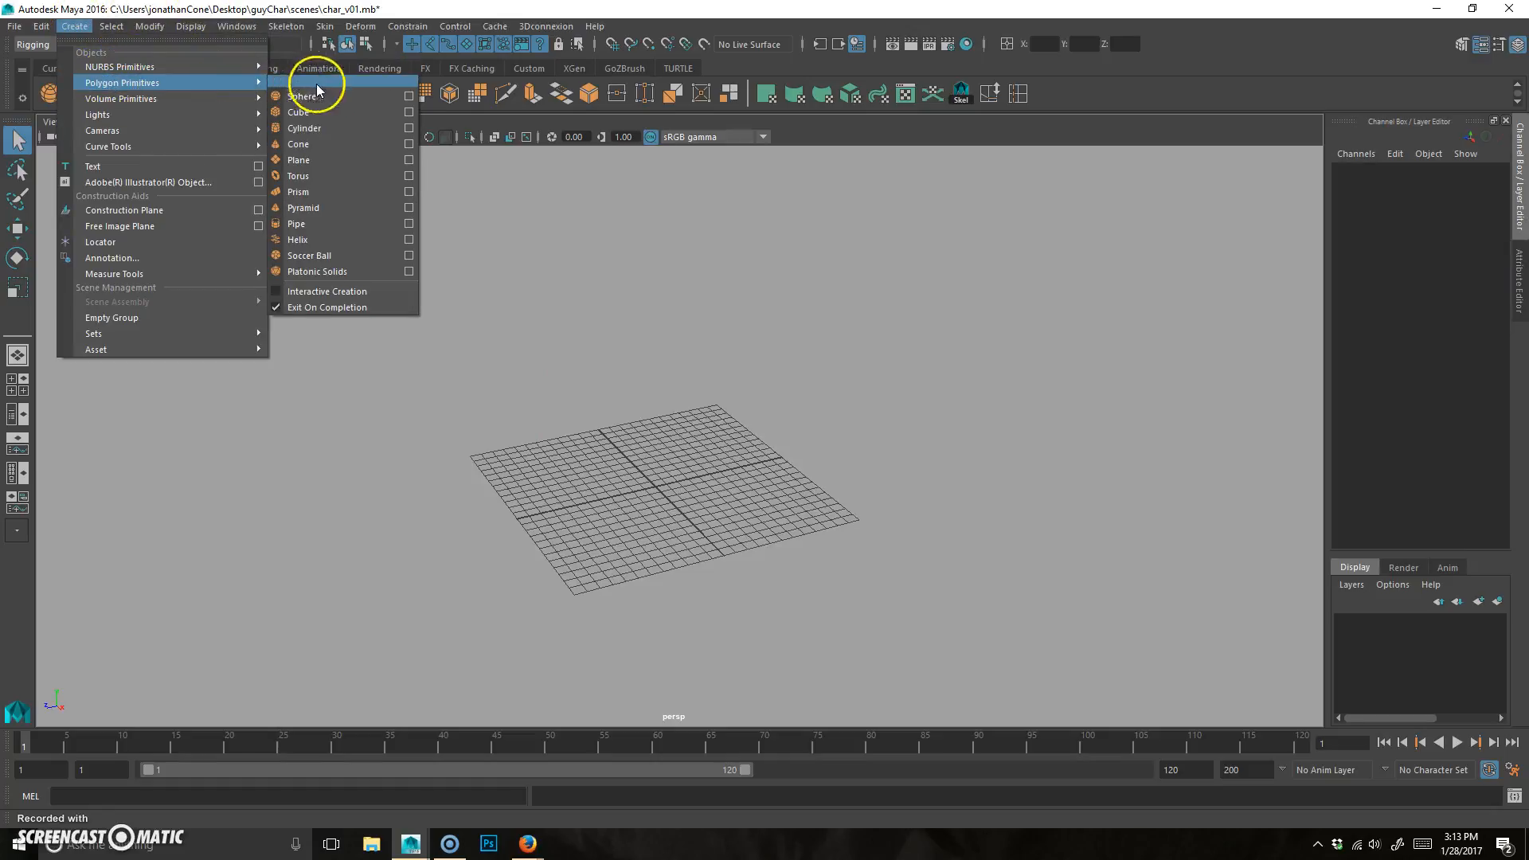
left_click(408, 95)
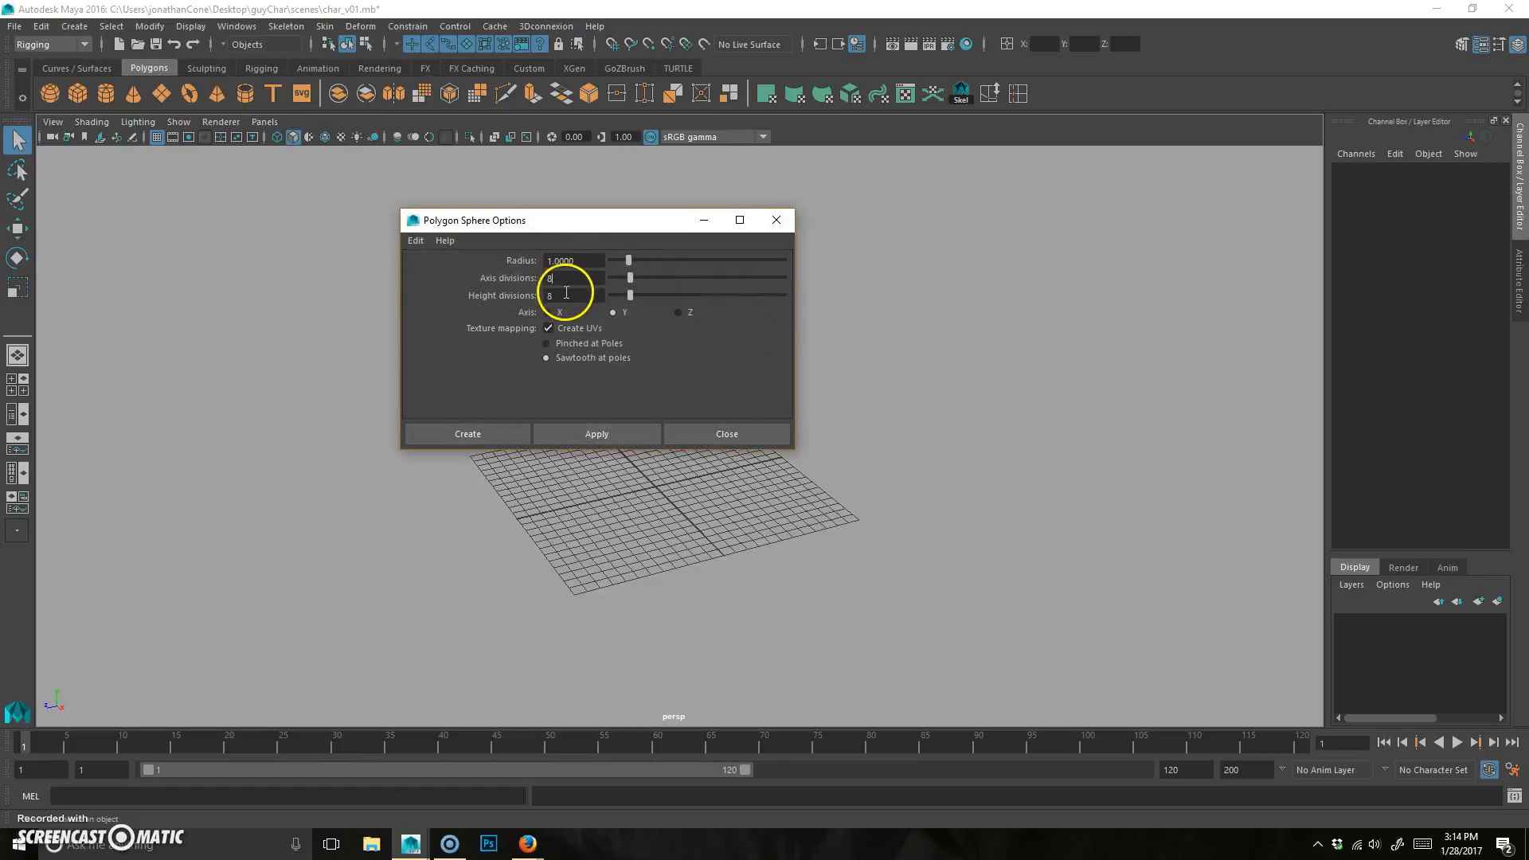
left_click(498, 433)
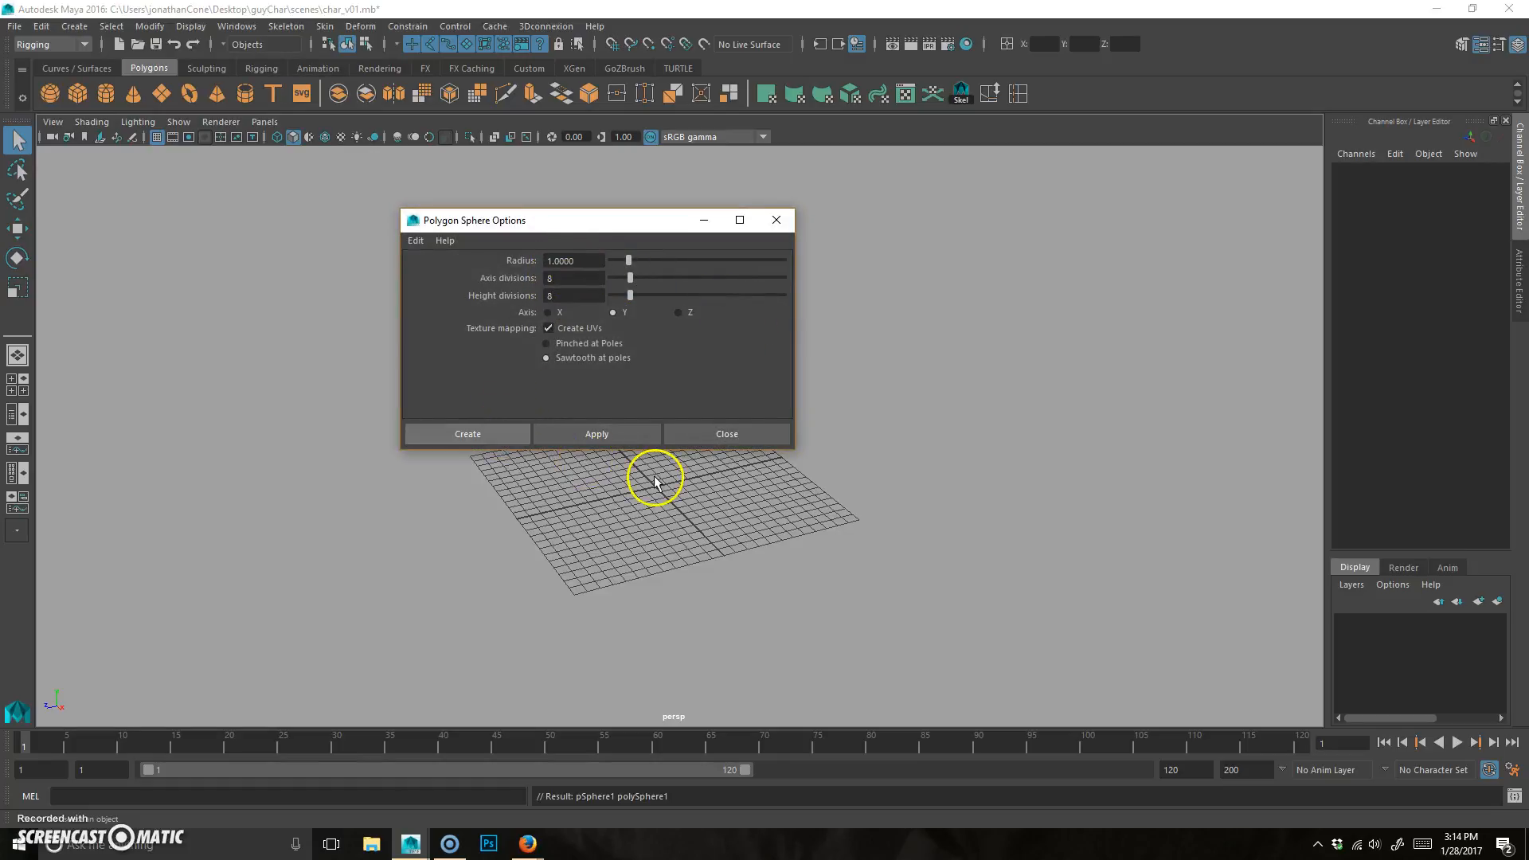
Step: Switch the sphere to edge mode and delete the alternate edges meeting at its top pole
right_click_drag(648, 494, 852, 398, "alt")
left_click_drag(852, 398, 739, 410, "alt")
right_click_drag(719, 392, 720, 338)
left_click(714, 379)
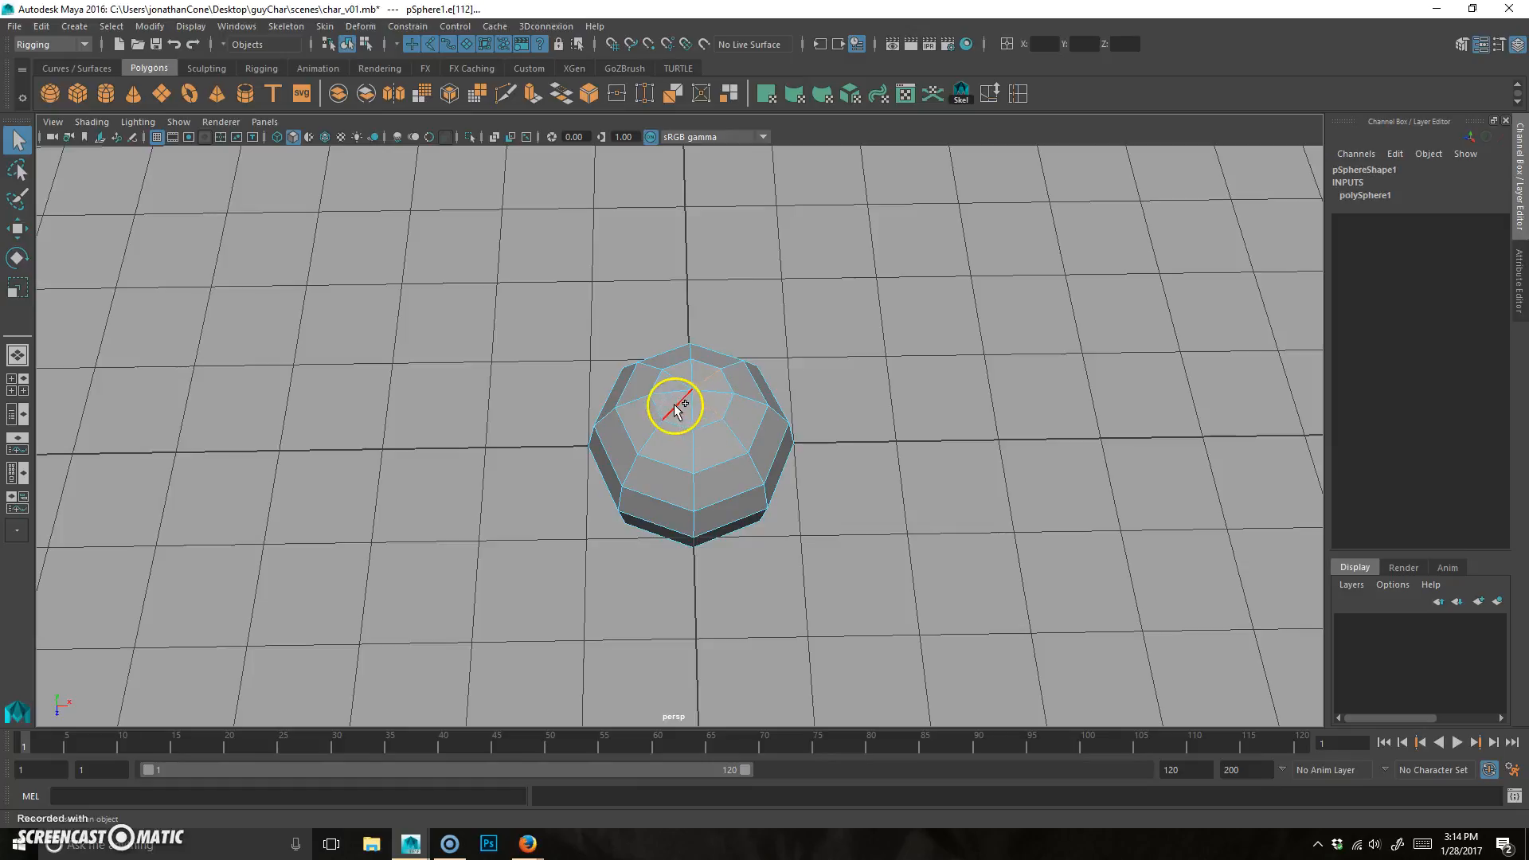
left_click(818, 423)
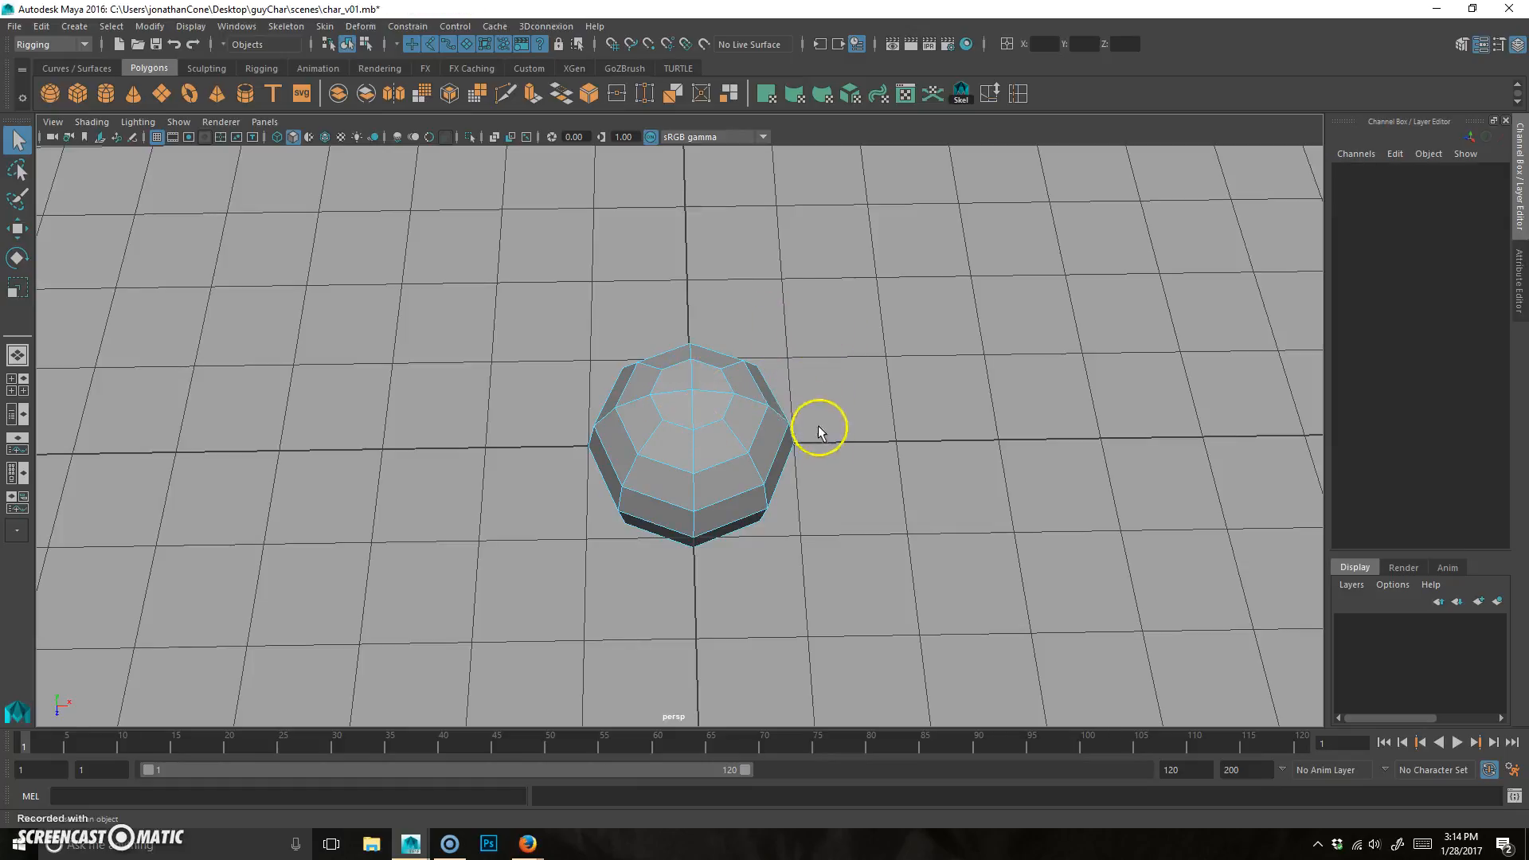
left_click_drag(781, 427, 812, 386, "alt")
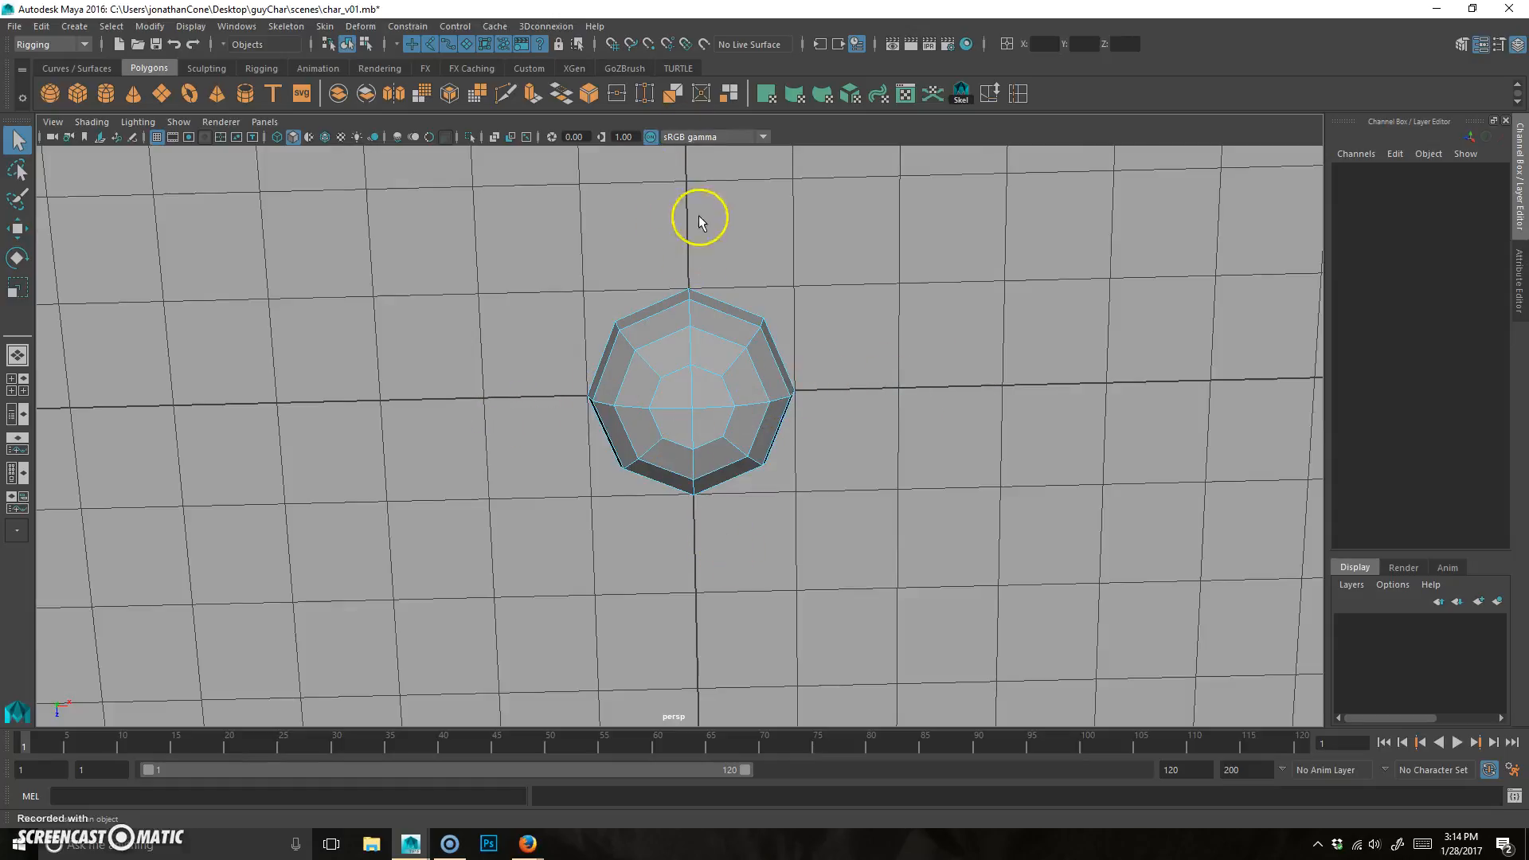
Step: Delete the alternate edges meeting at the sphere's bottom pole
left_click_drag(833, 481, 850, 222, "alt")
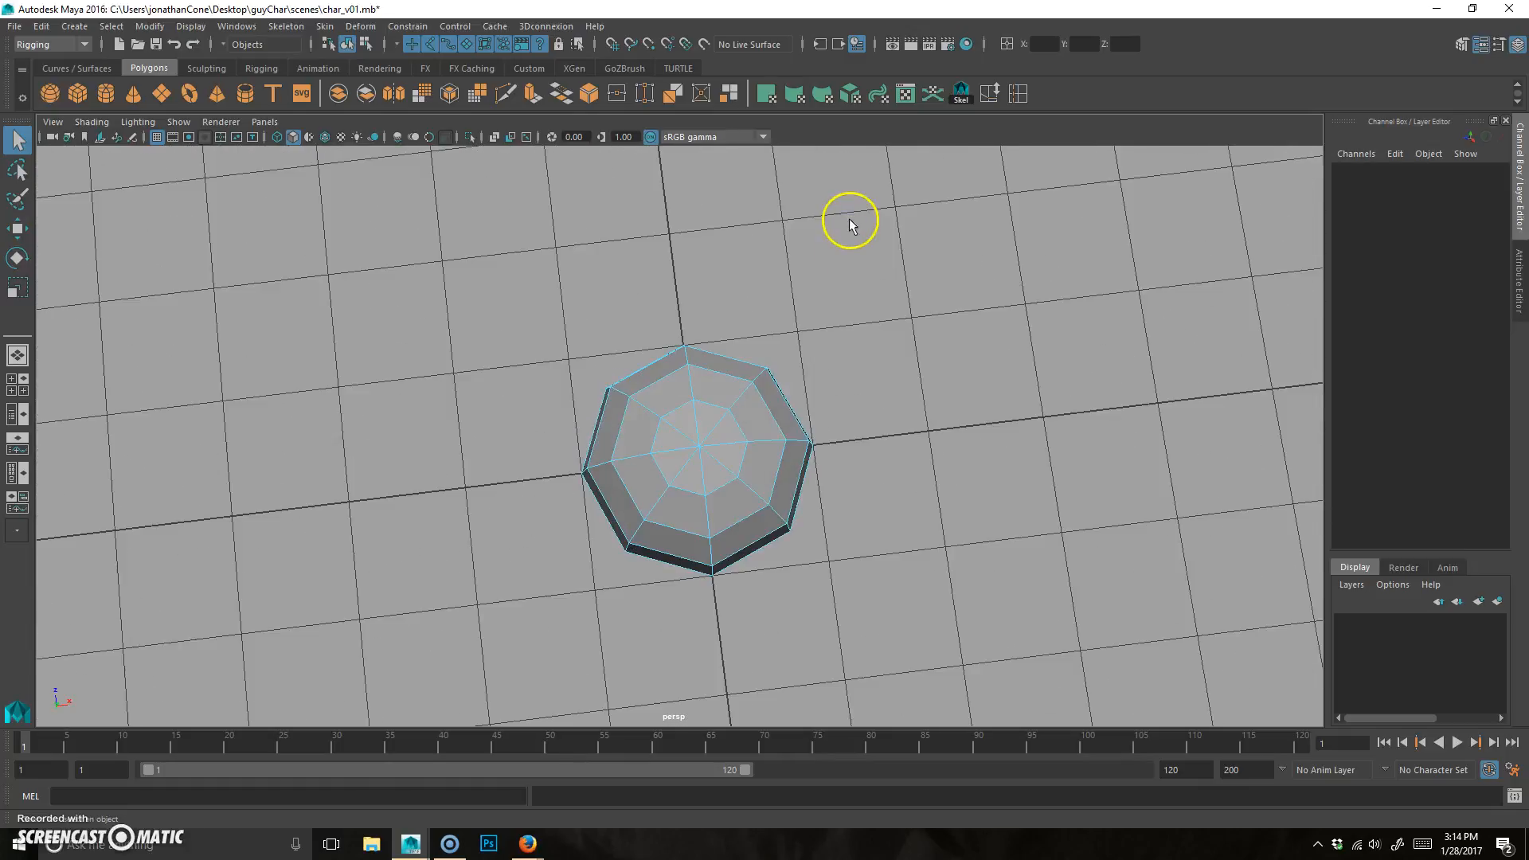
left_click(727, 454)
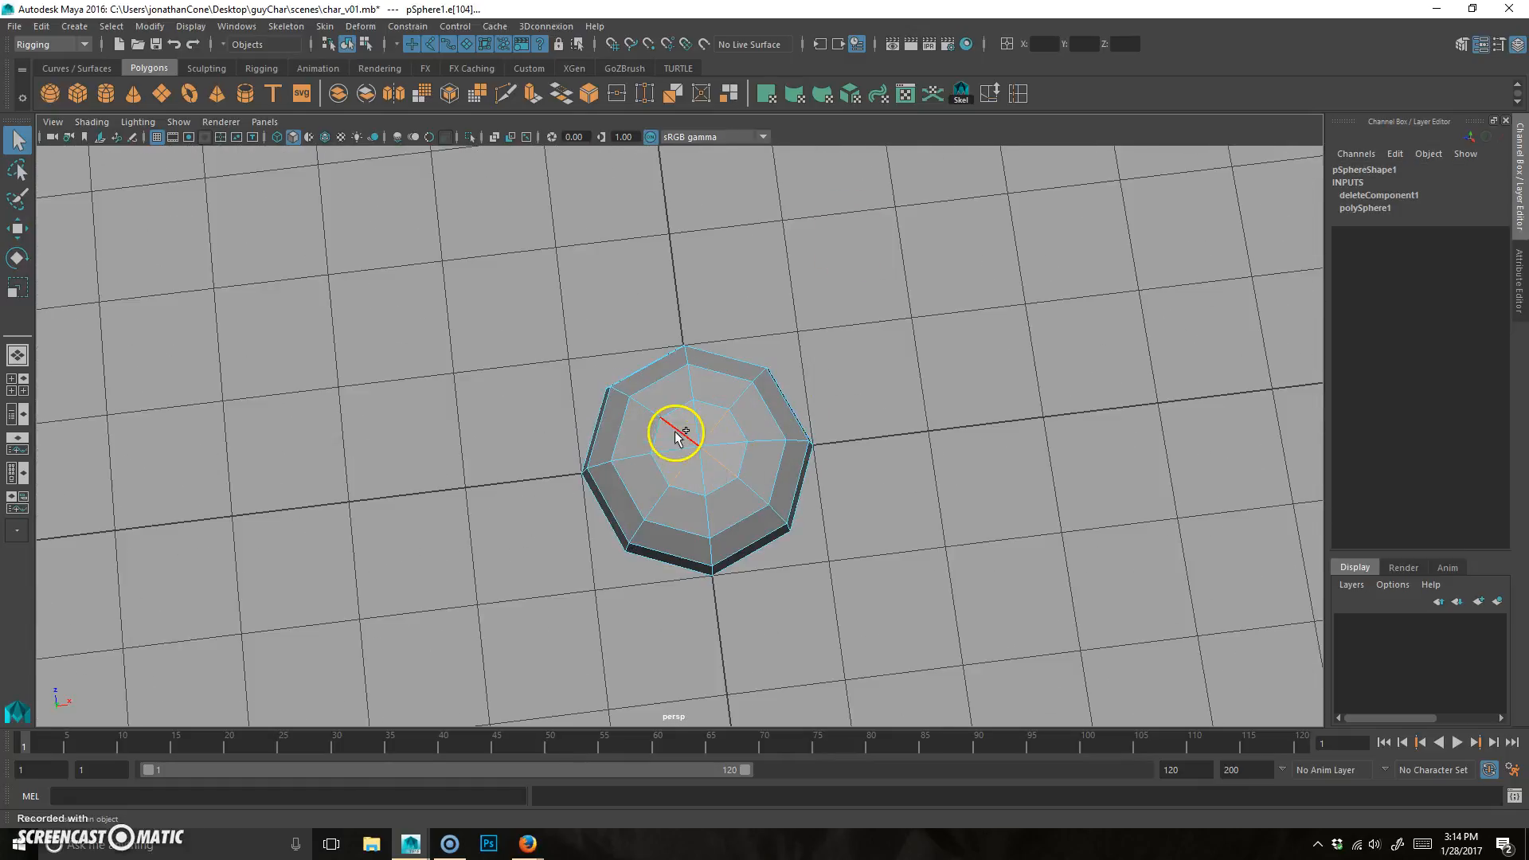
left_click(883, 350)
left_click_drag(908, 490, 757, 410, "alt")
Step: Select the whole sphere and move it up onto the head of the front-view sketch, to about Y 6.5
left_click(709, 457)
left_click_drag(868, 471, 762, 470, "alt")
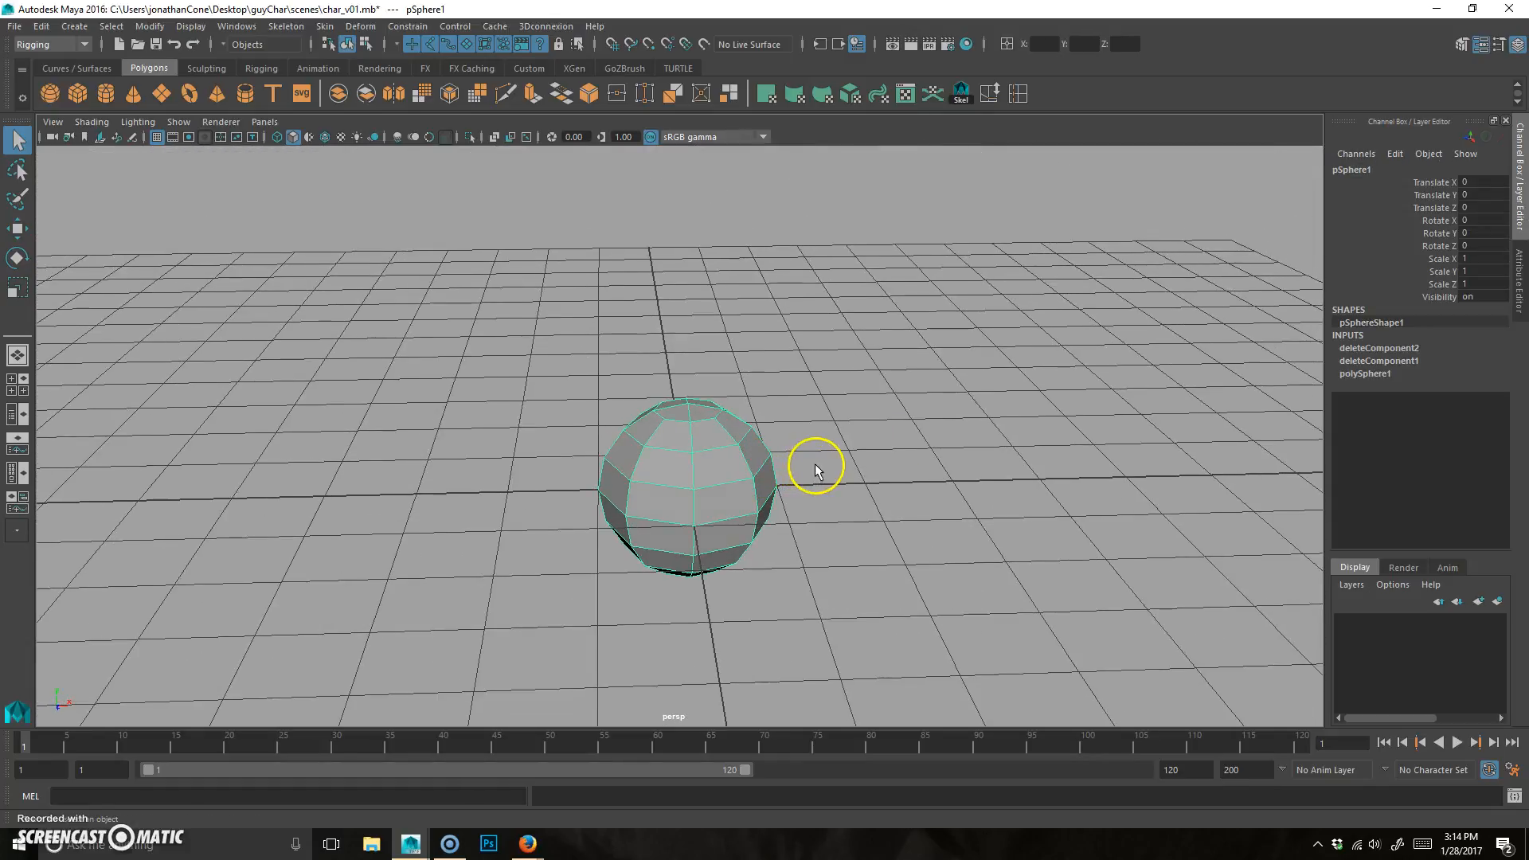
key("space")
key("space")
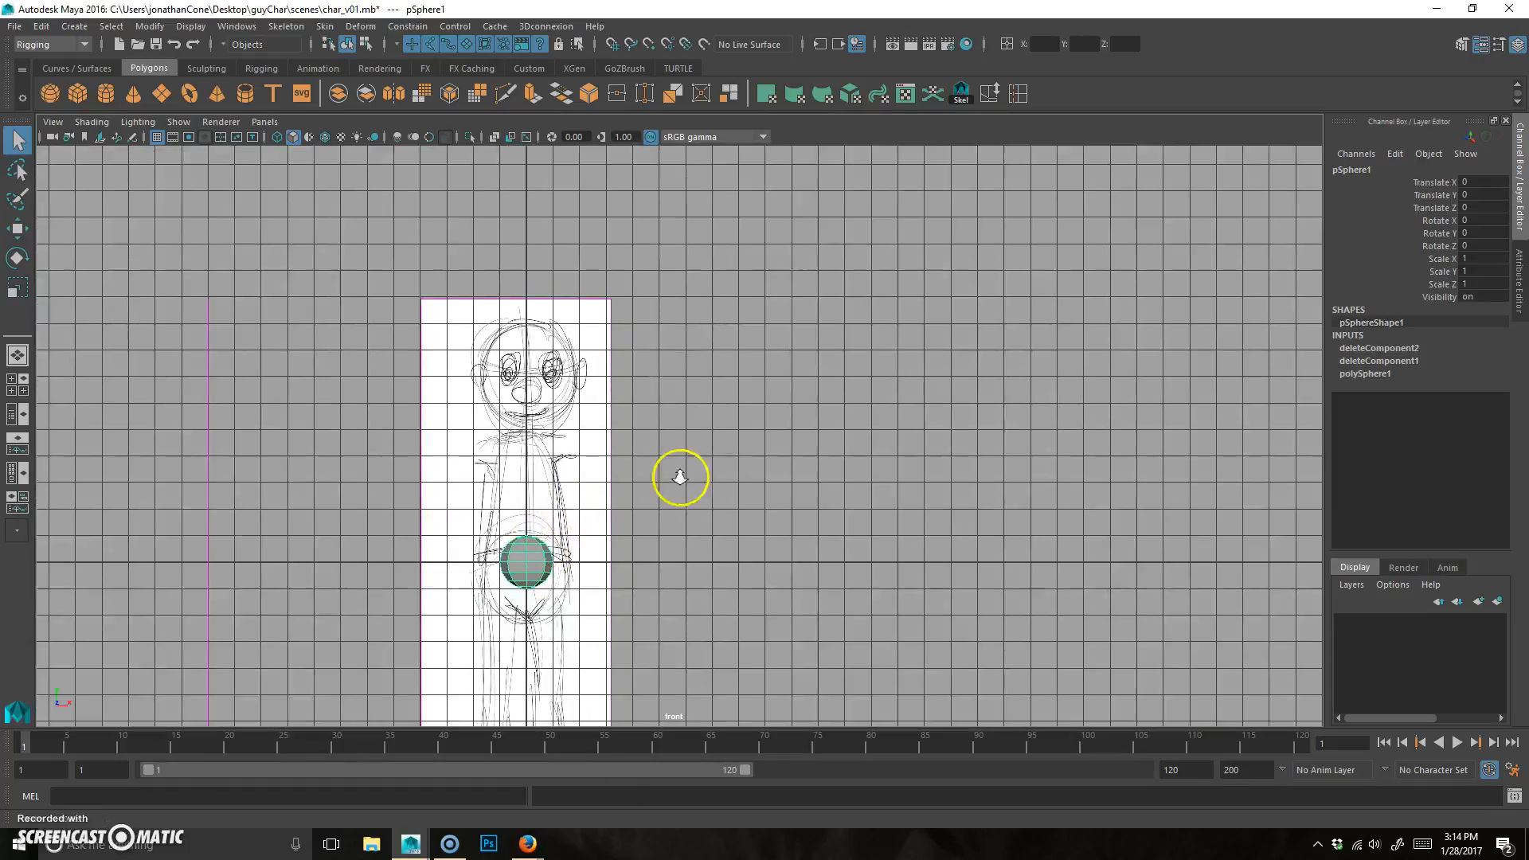
right_click_drag(680, 477, 626, 513, "alt")
middle_click_drag(626, 513, 673, 488, "alt")
key("w")
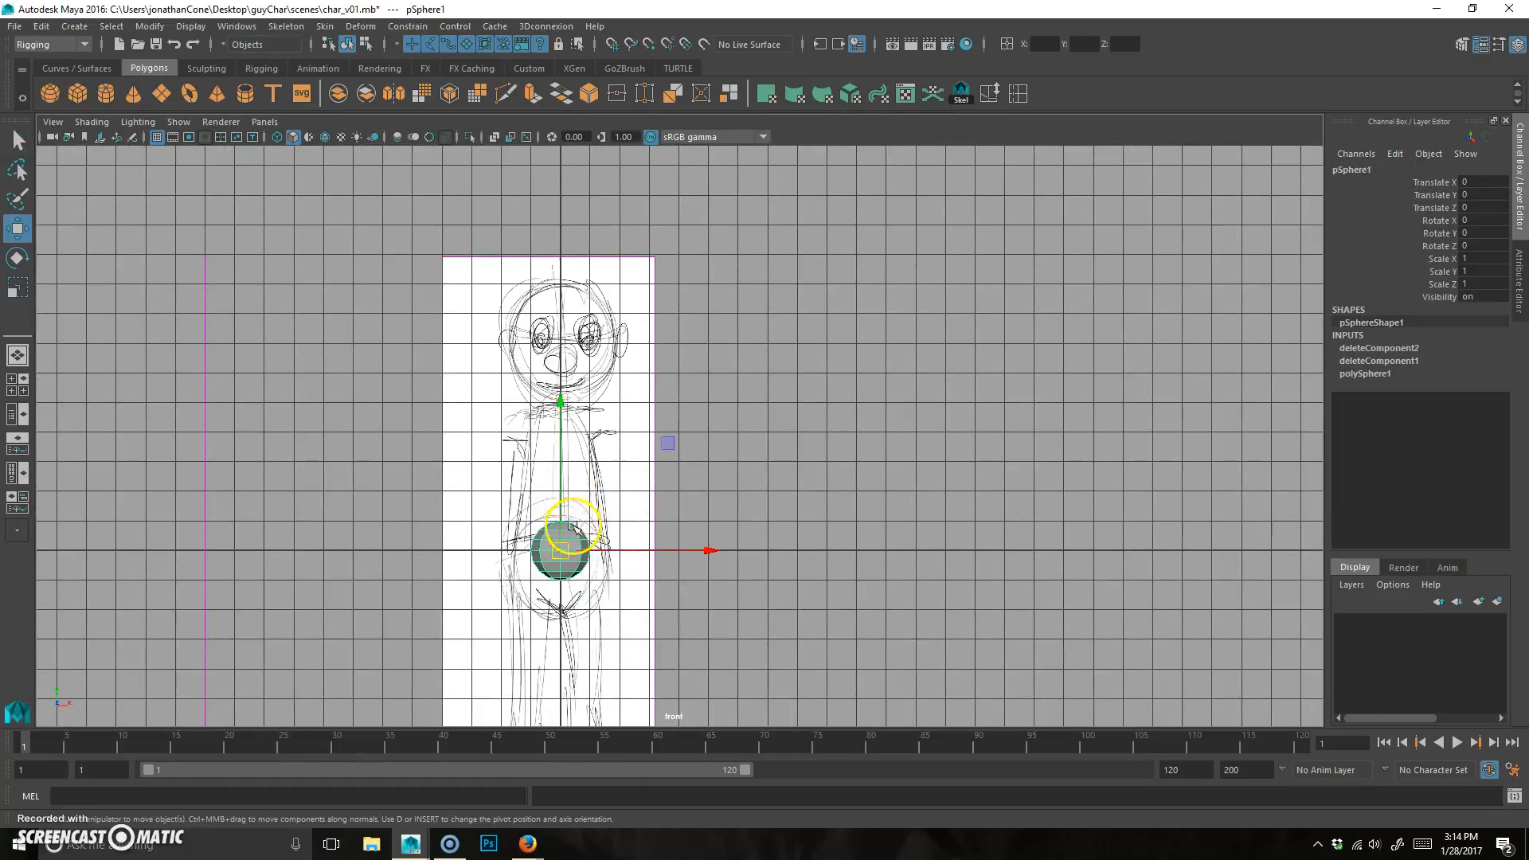
middle_click_drag(553, 417, 573, 400, "alt")
left_click_drag(594, 197, 594, 194)
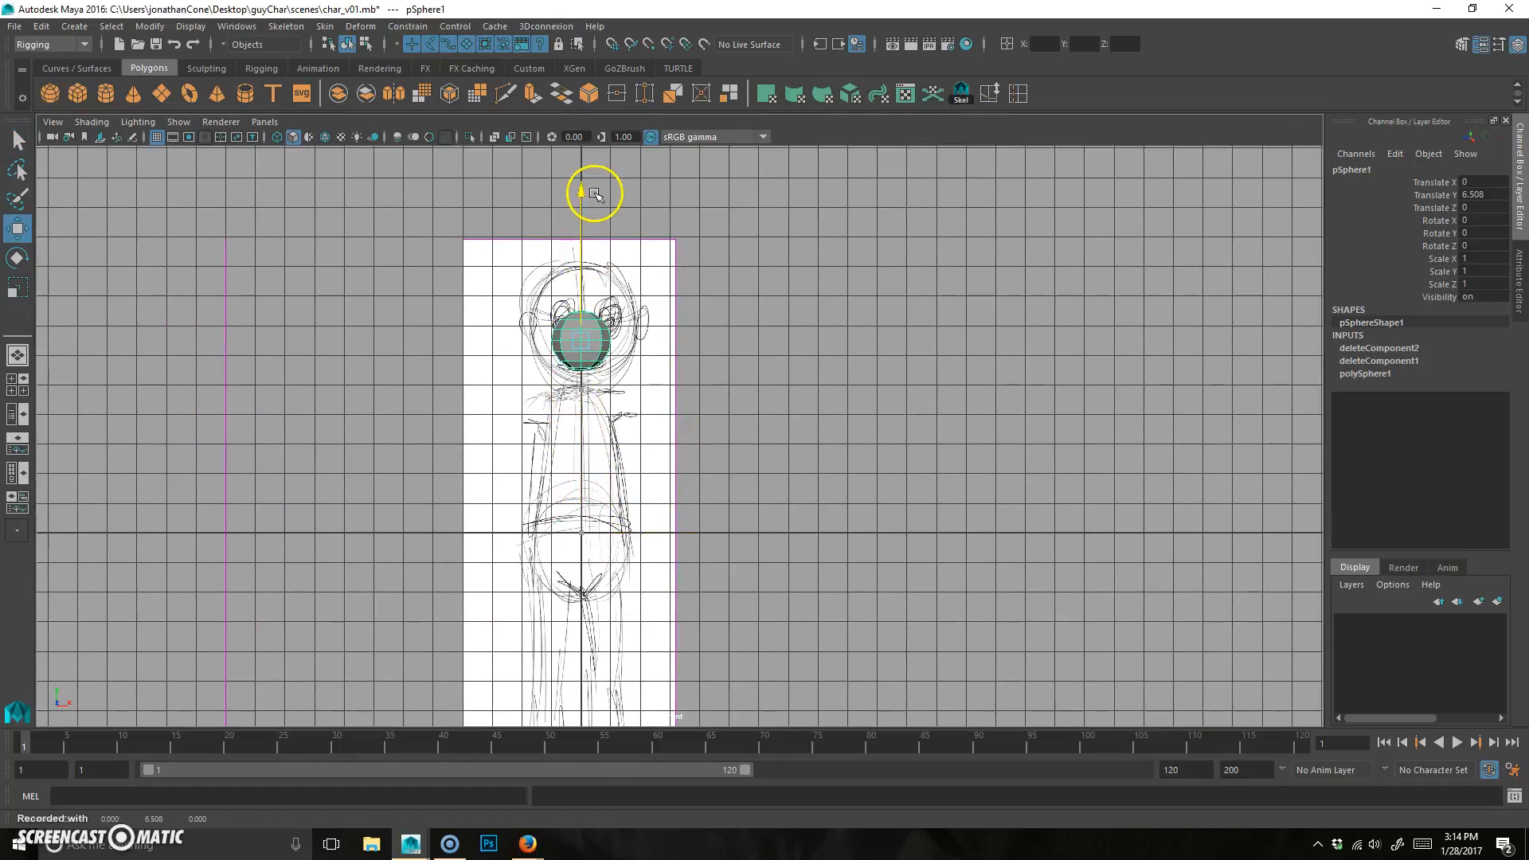
Step: Scale the sphere uniformly to about 1.98 and raise it to about Y 7.05 to match the sketched head
key("r")
left_click_drag(576, 323, 620, 309)
key("w")
left_click_drag(591, 175, 591, 172)
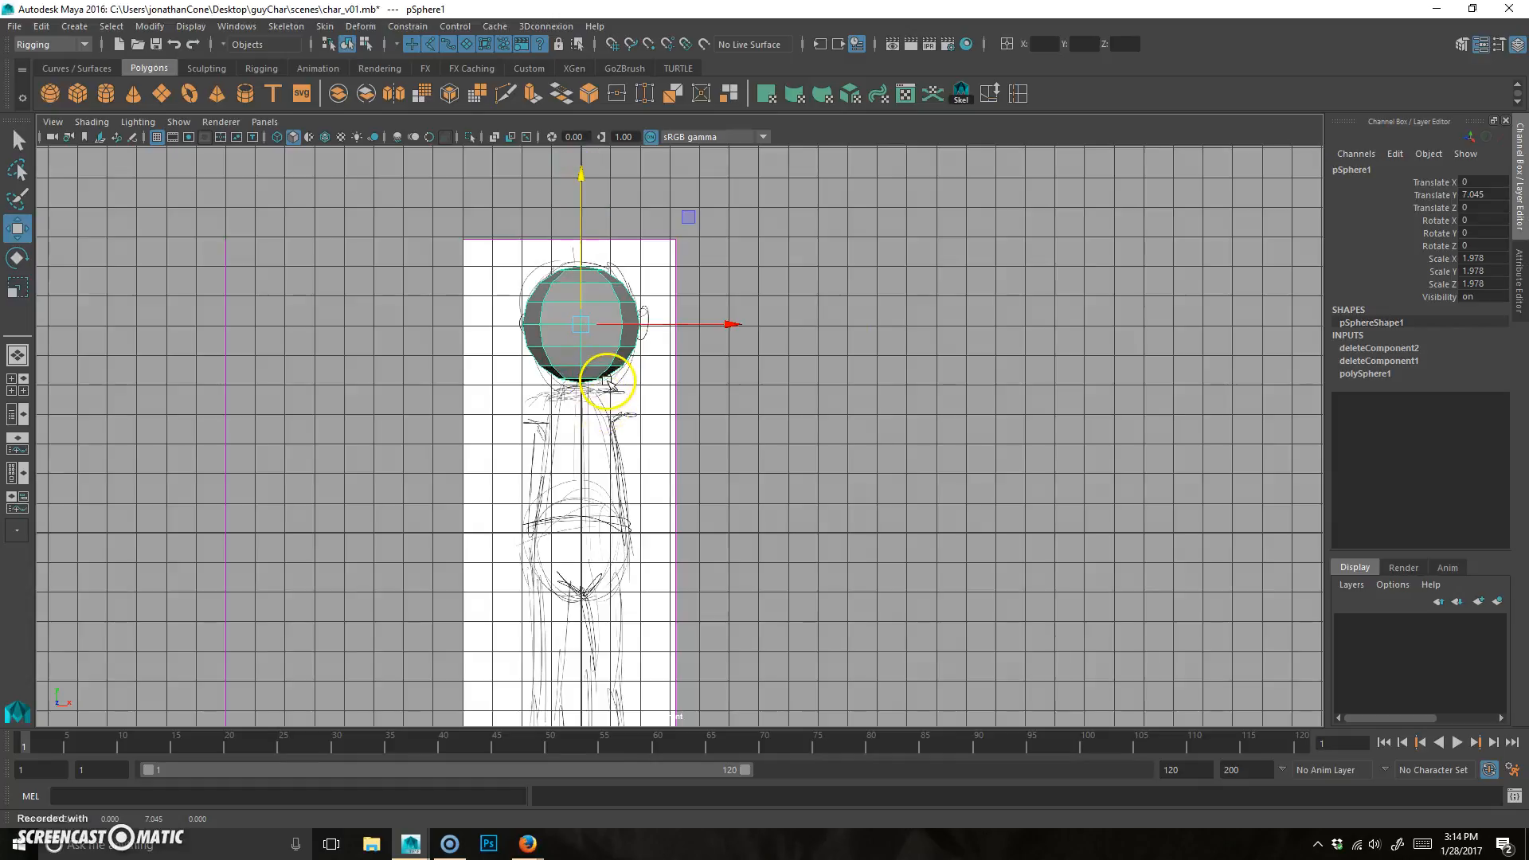
Step: Try to scale the head sphere along its depth axis against the side-view sketch
key("space")
key("space")
key("space")
key("space")
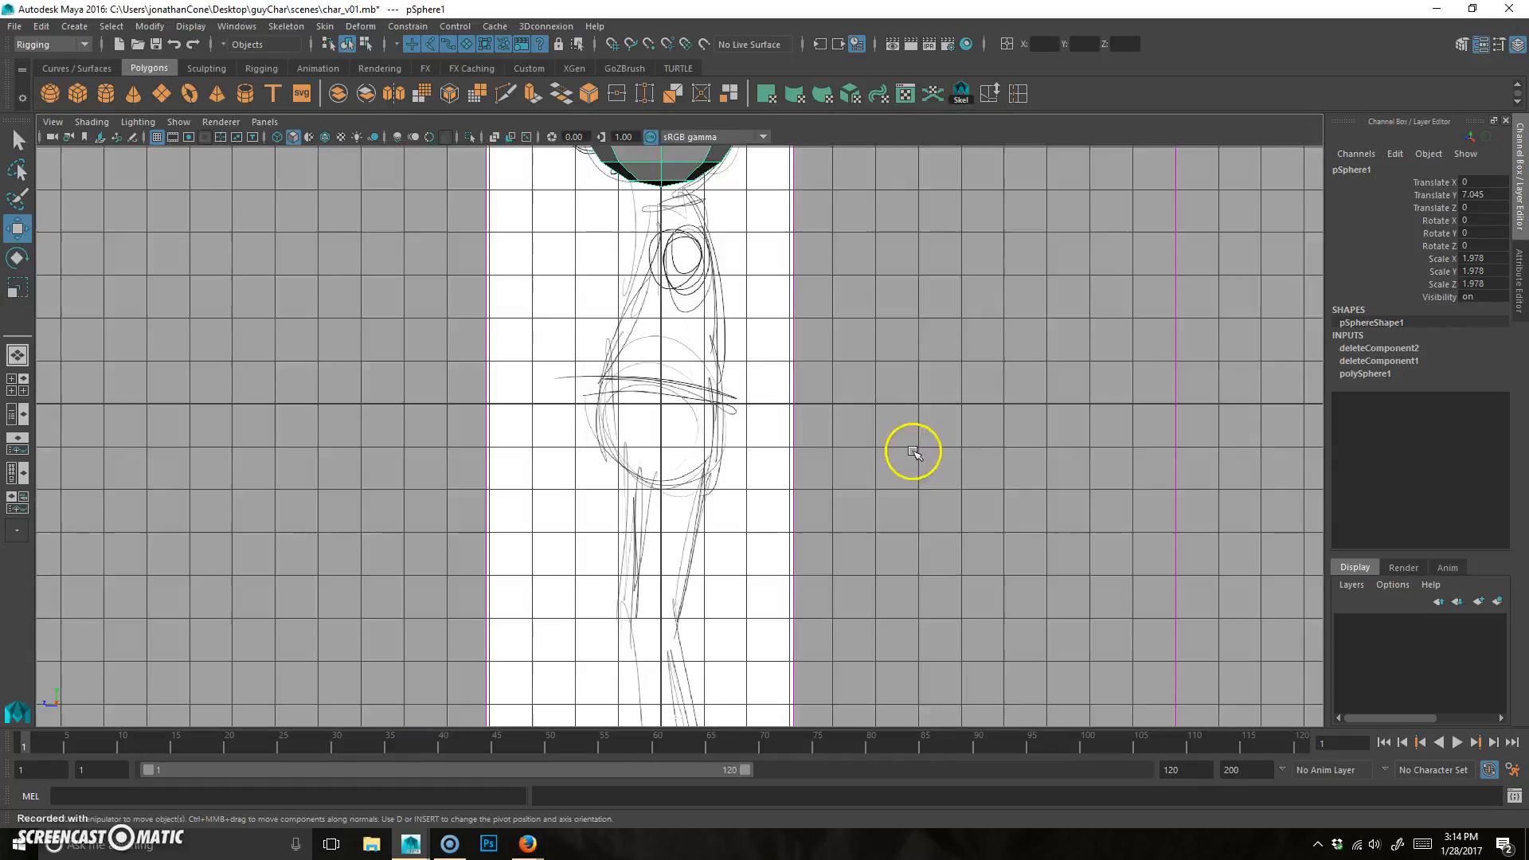
mouse_move(843, 294)
middle_mouse_down("alt")
mouse_move(881, 468)
mouse_move(832, 447)
middle_mouse_up("alt")
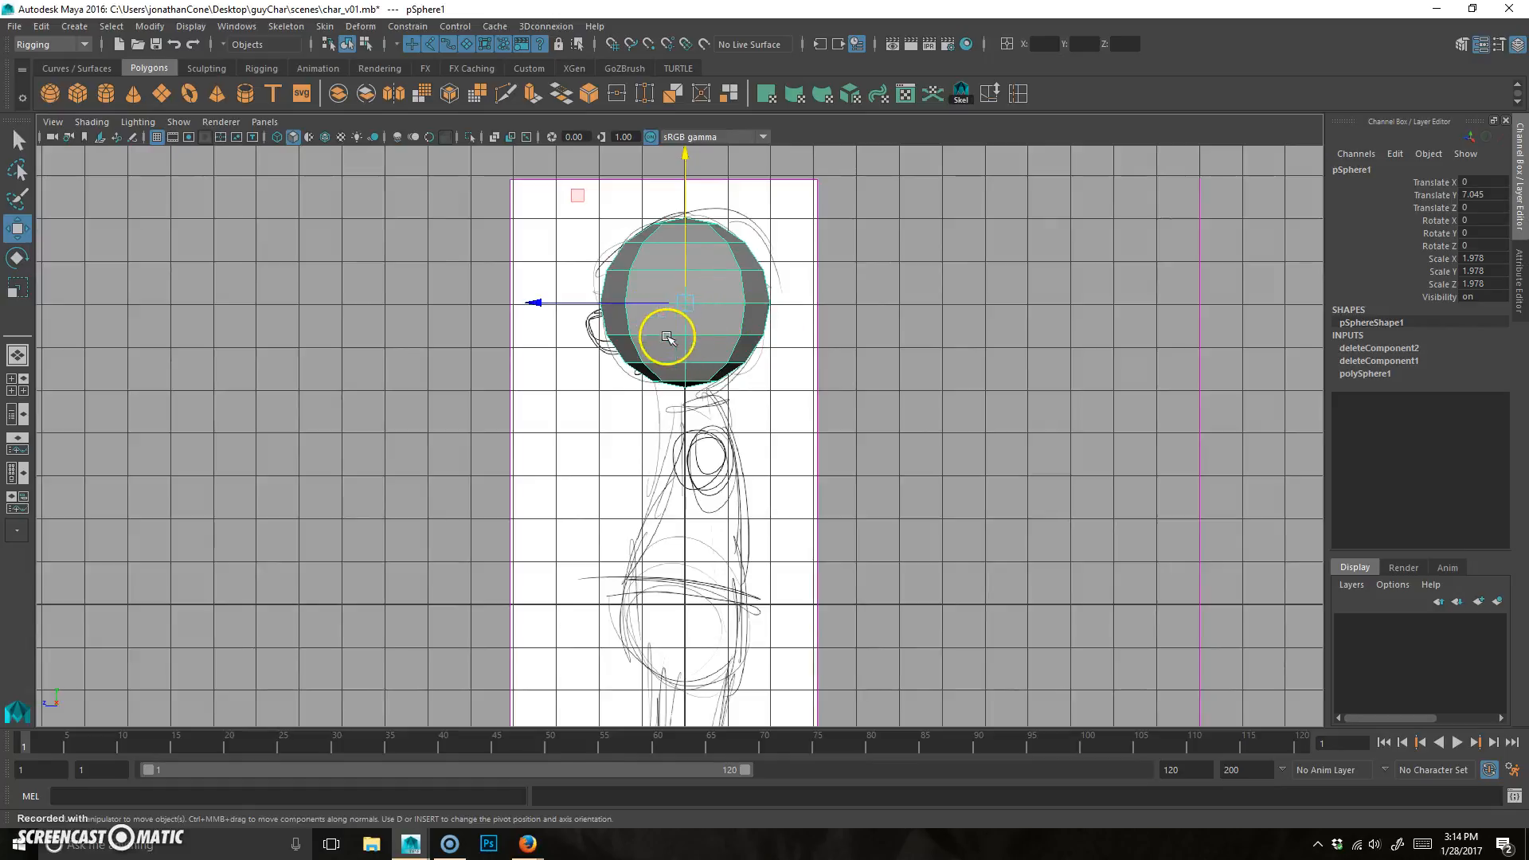
key("r")
mouse_move(546, 301)
left_mouse_down()
mouse_move(532, 301)
mouse_move(544, 294)
left_mouse_up()
key("ctrl+z")
Step: Duplicate the head sphere and move the copy straight down onto the sketched hips, to about Y 0.08
middle_click_drag(757, 454, 782, 406, "alt")
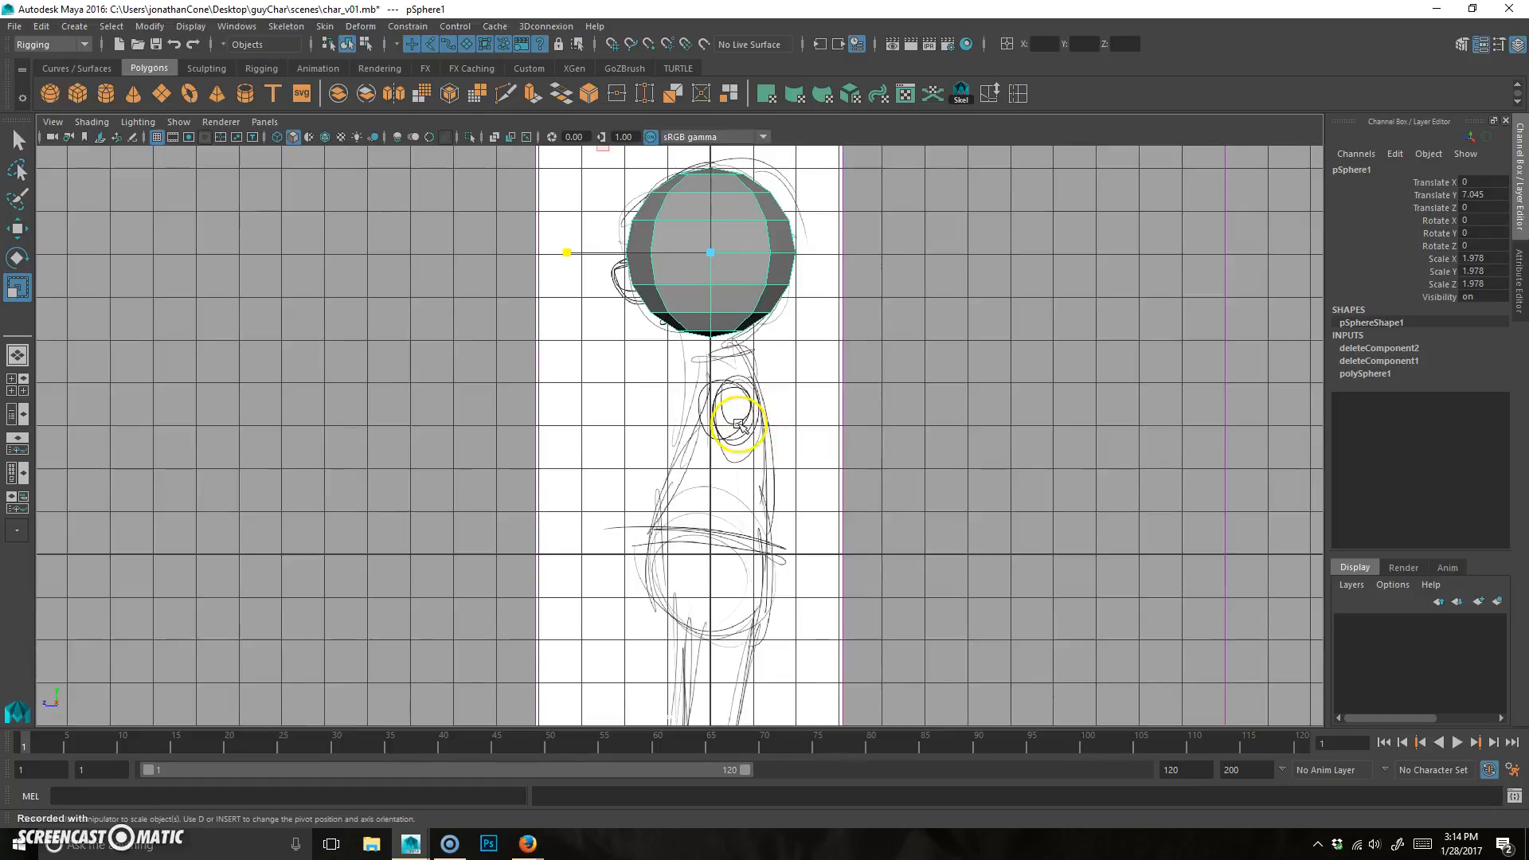
key("ctrl+d")
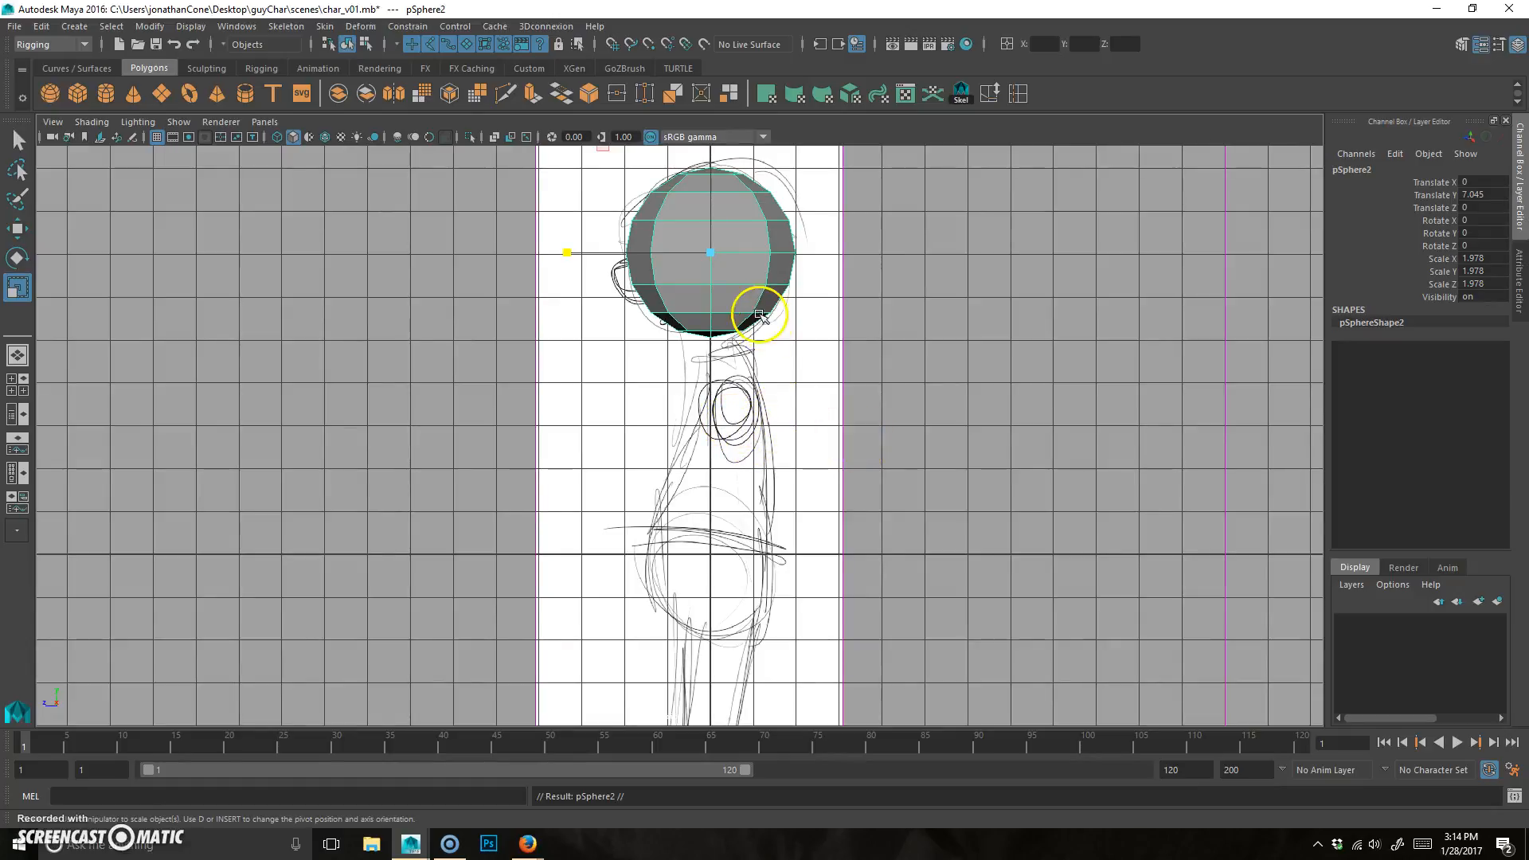
key("w")
left_click_drag(707, 171, 717, 424)
scroll(688, 479, "up", 1)
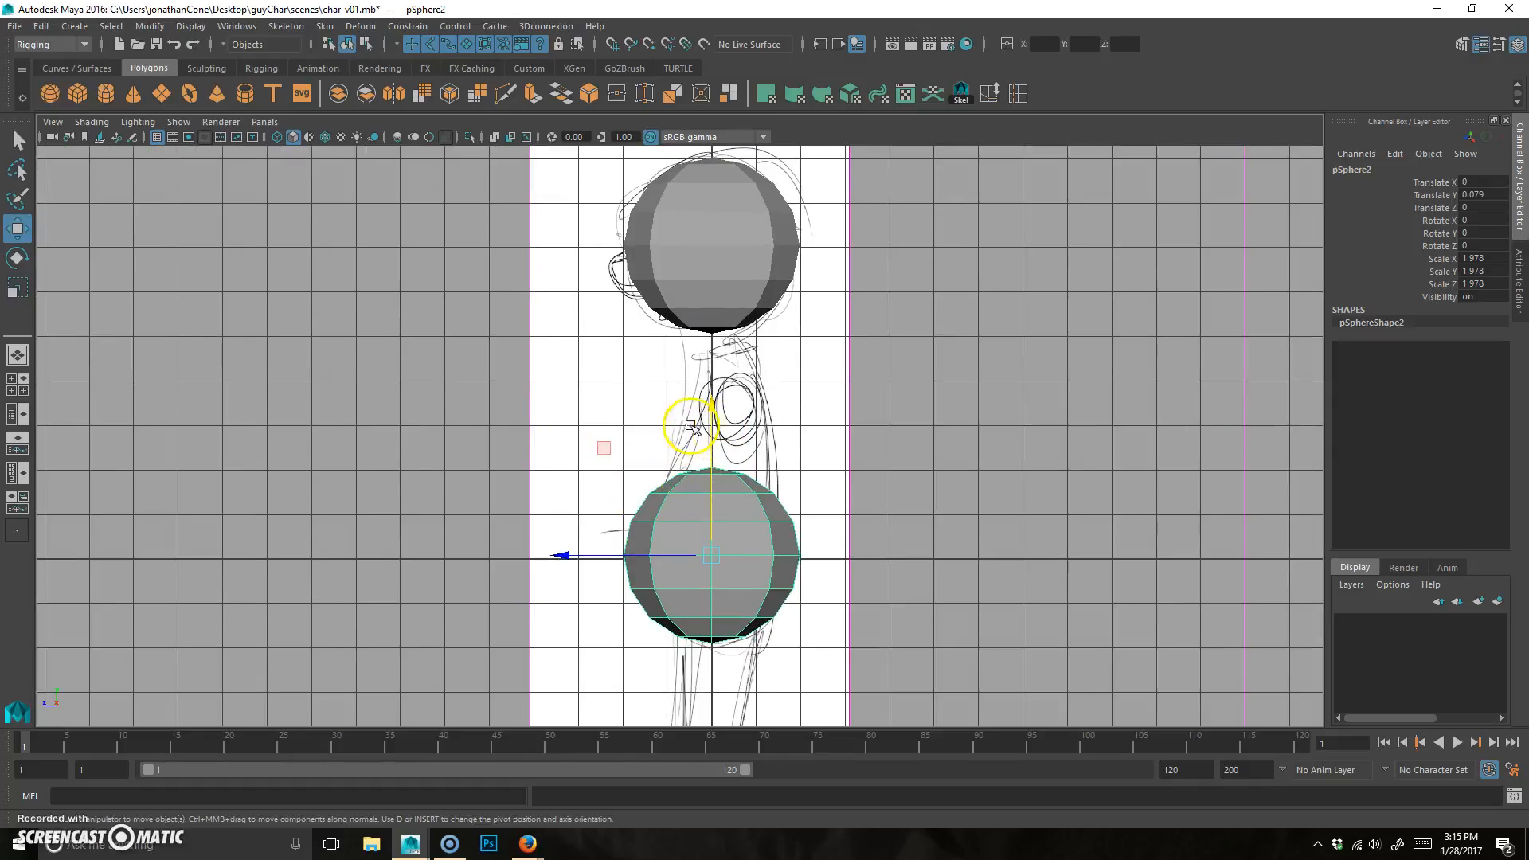
Step: Scale the hip sphere uniformly to about 1.64 and lower it to about Y -0.23 to match the side sketch
key("r")
left_click_drag(714, 560, 686, 559)
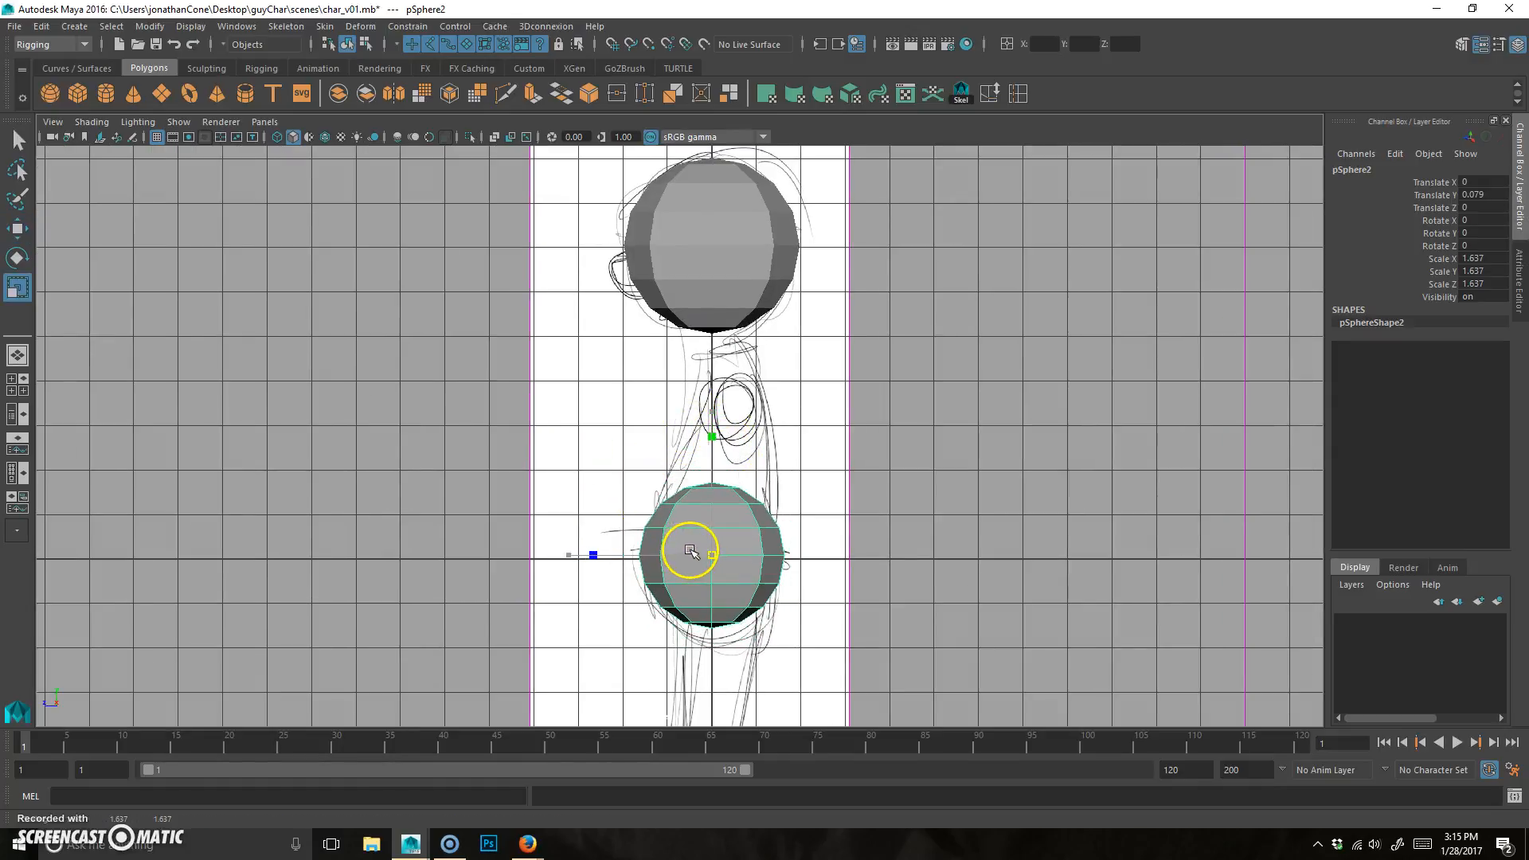
key("w")
left_click_drag(713, 405, 713, 419)
right_click_drag(771, 476, 707, 497, "alt")
middle_click_drag(707, 497, 673, 498, "alt")
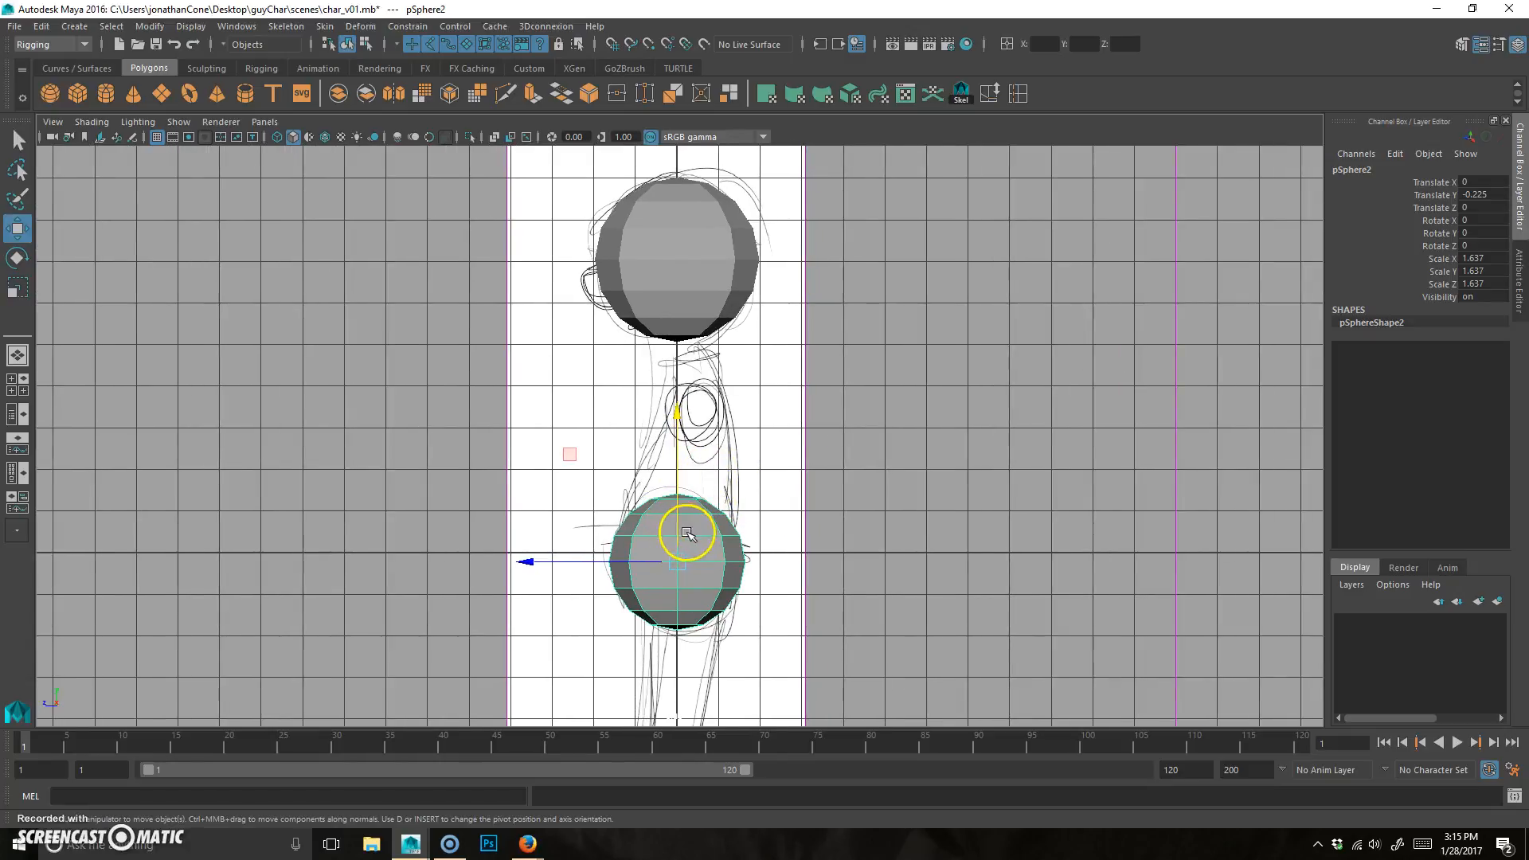
Step: Duplicate the hip sphere and move the spare copy well away from the sketch, to about Y 15.2, Z -16.5
key("ctrl+d")
middle_click_drag(574, 454, 919, 282)
scroll(989, 294, "down", 5)
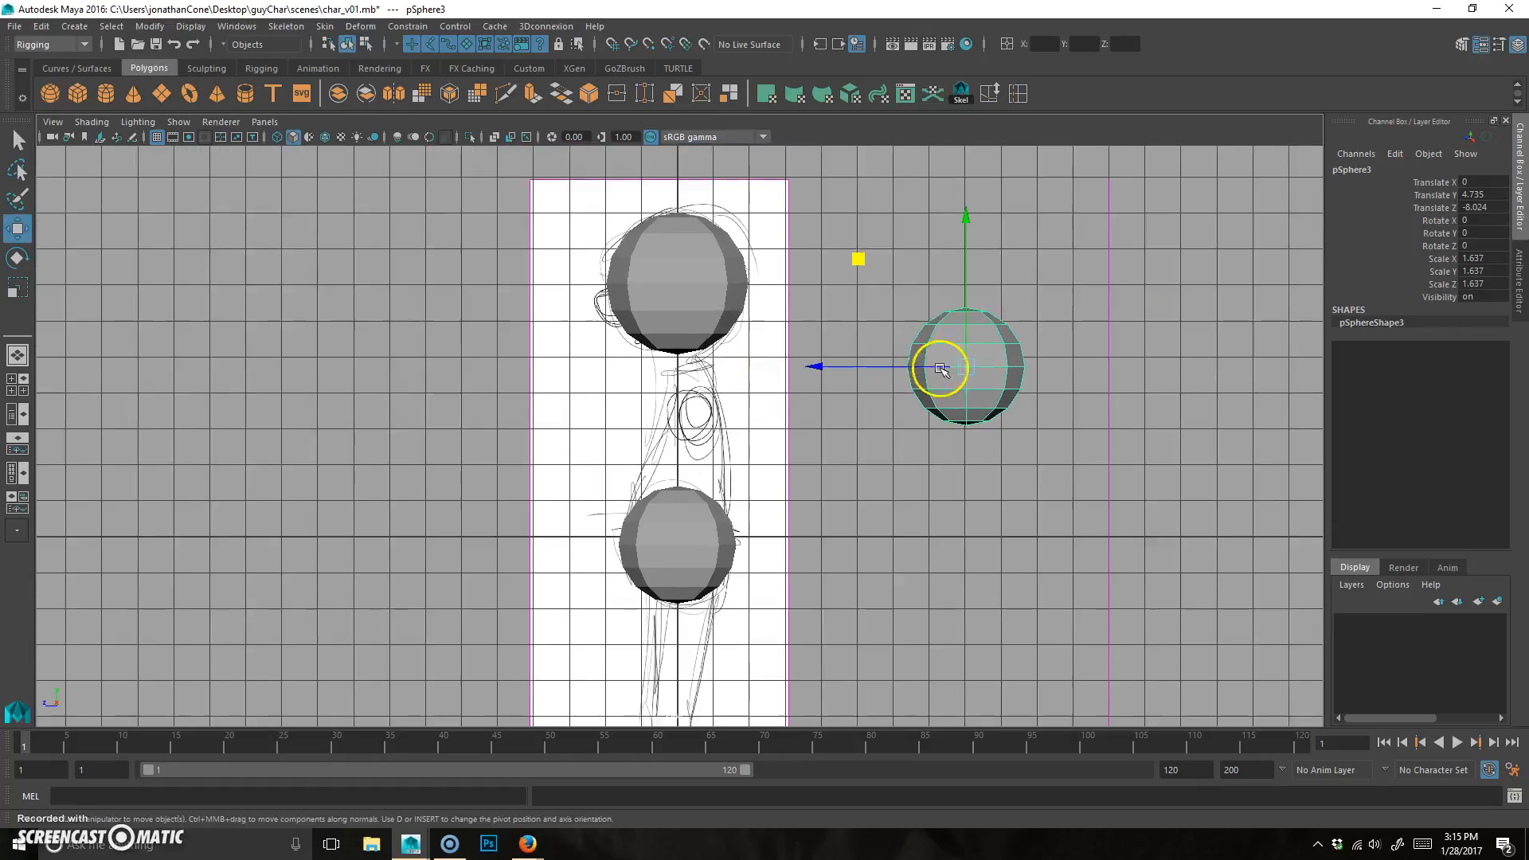
middle_click_drag(787, 278, 975, 24)
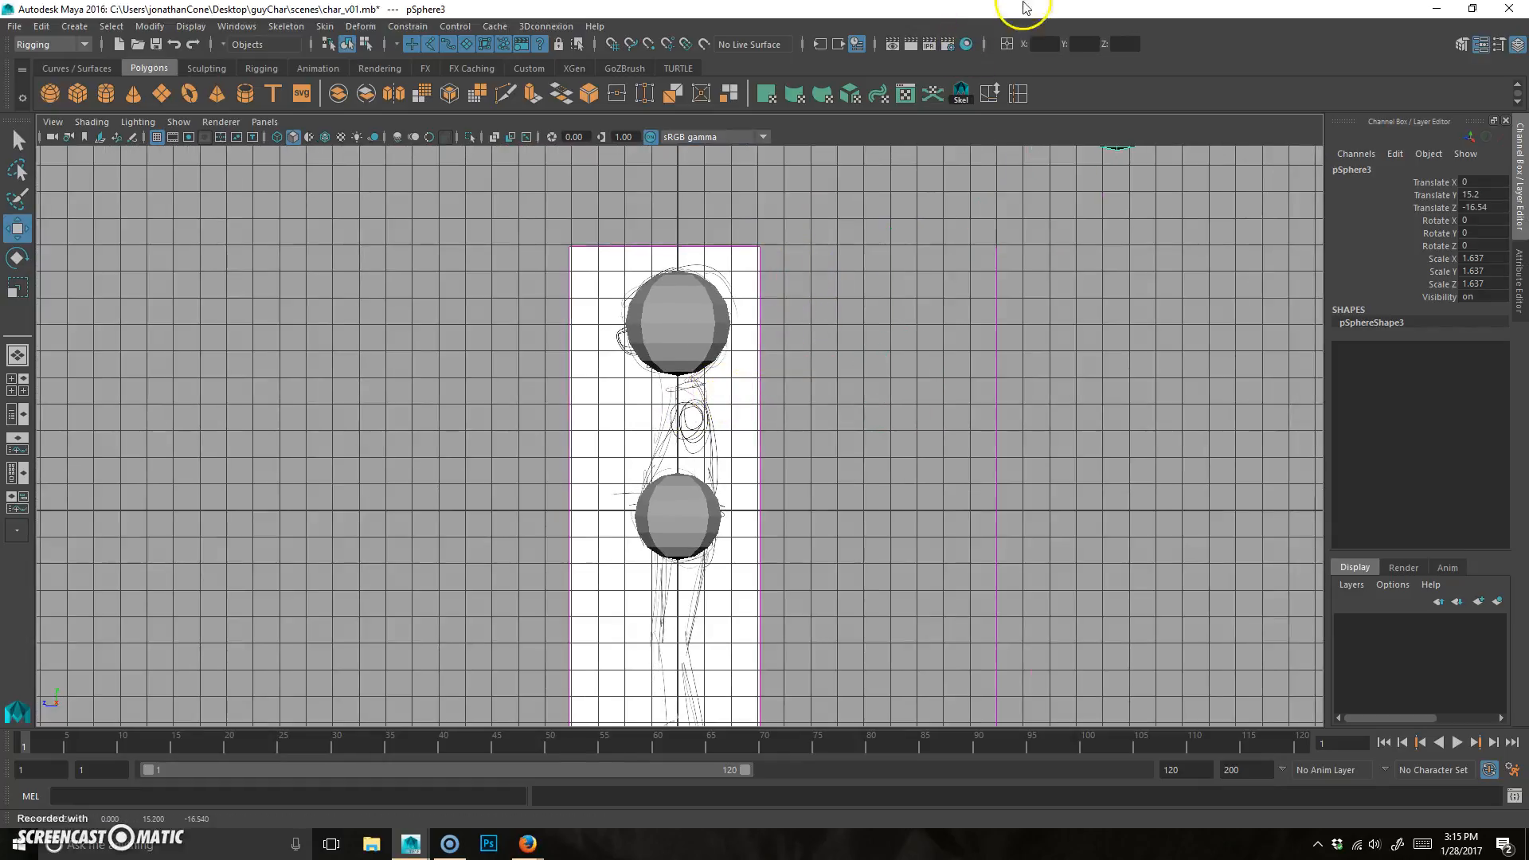
scroll(669, 434, "up", 4)
middle_click_drag(866, 473, 914, 369, "alt")
scroll(829, 437, "up", 3)
Step: Select the hip sphere and scale it uniformly to about 1.69 against the front-view sketch
left_click(669, 498)
scroll(786, 457, "up", 2)
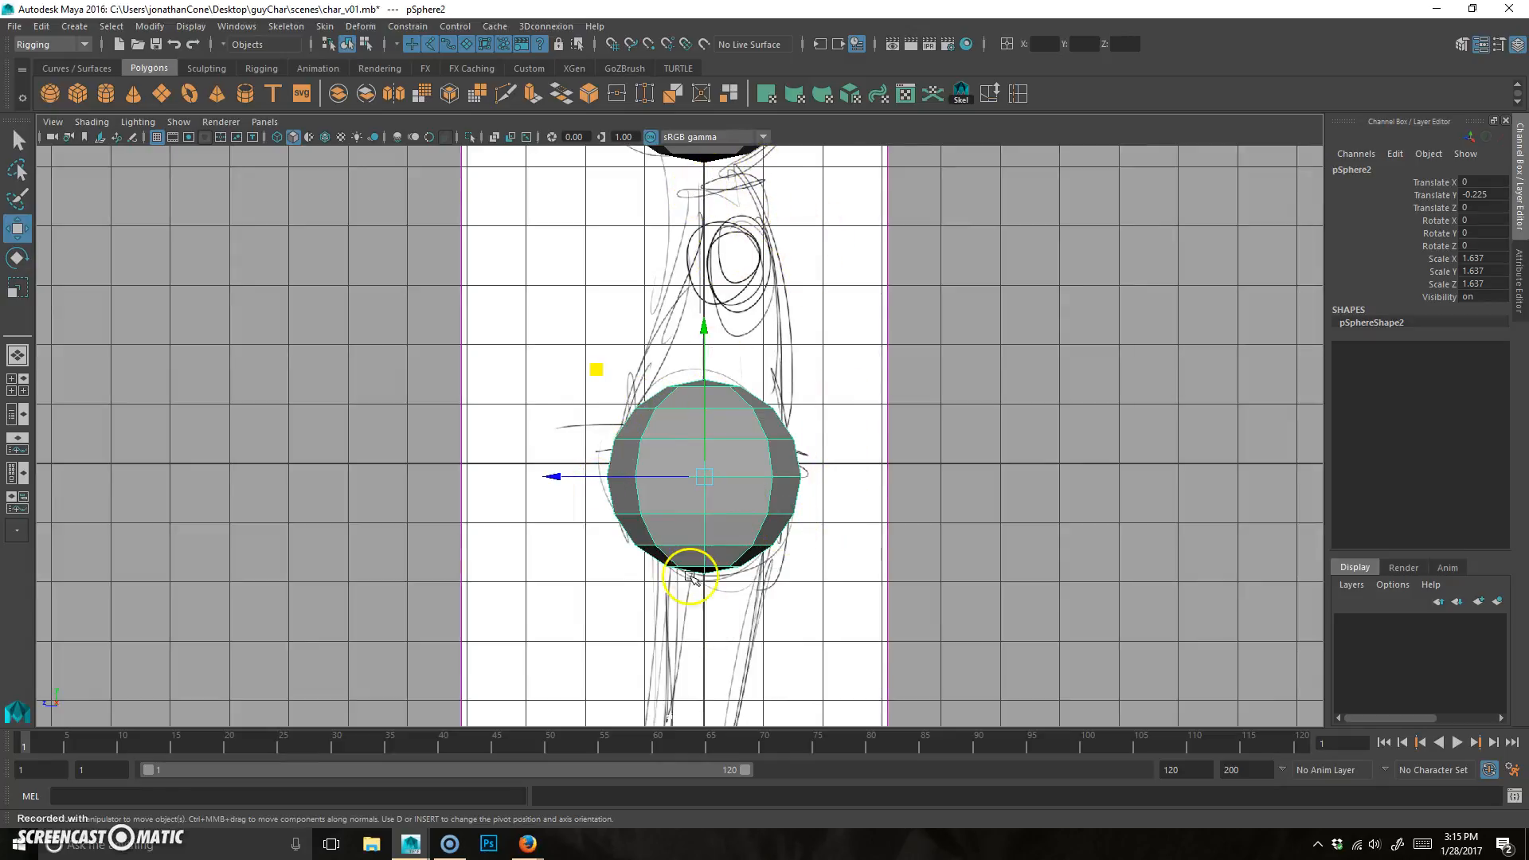
key("space")
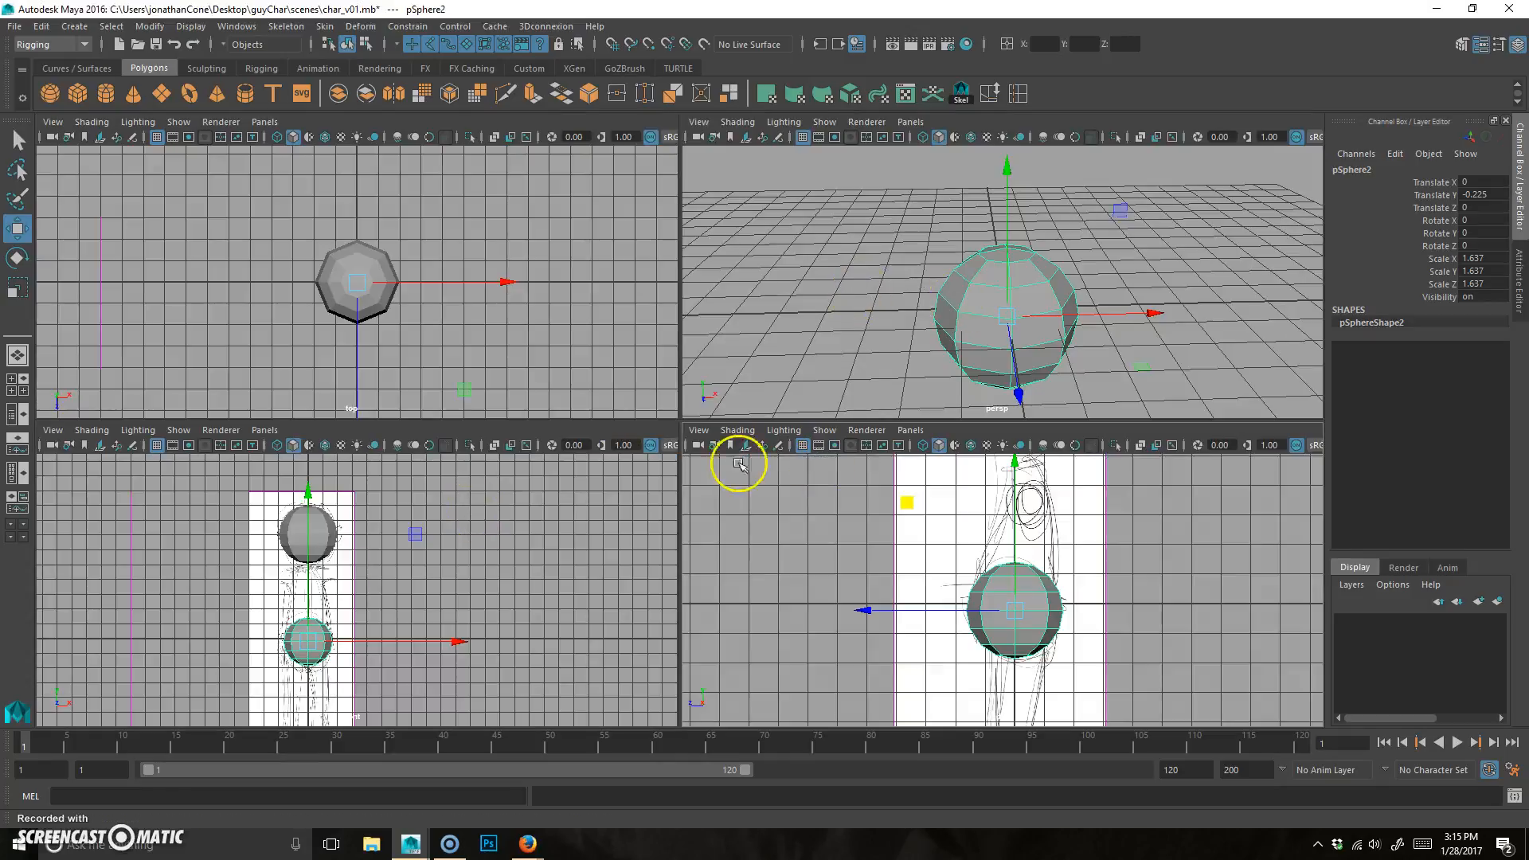
key("space")
scroll(717, 558, "up", 6)
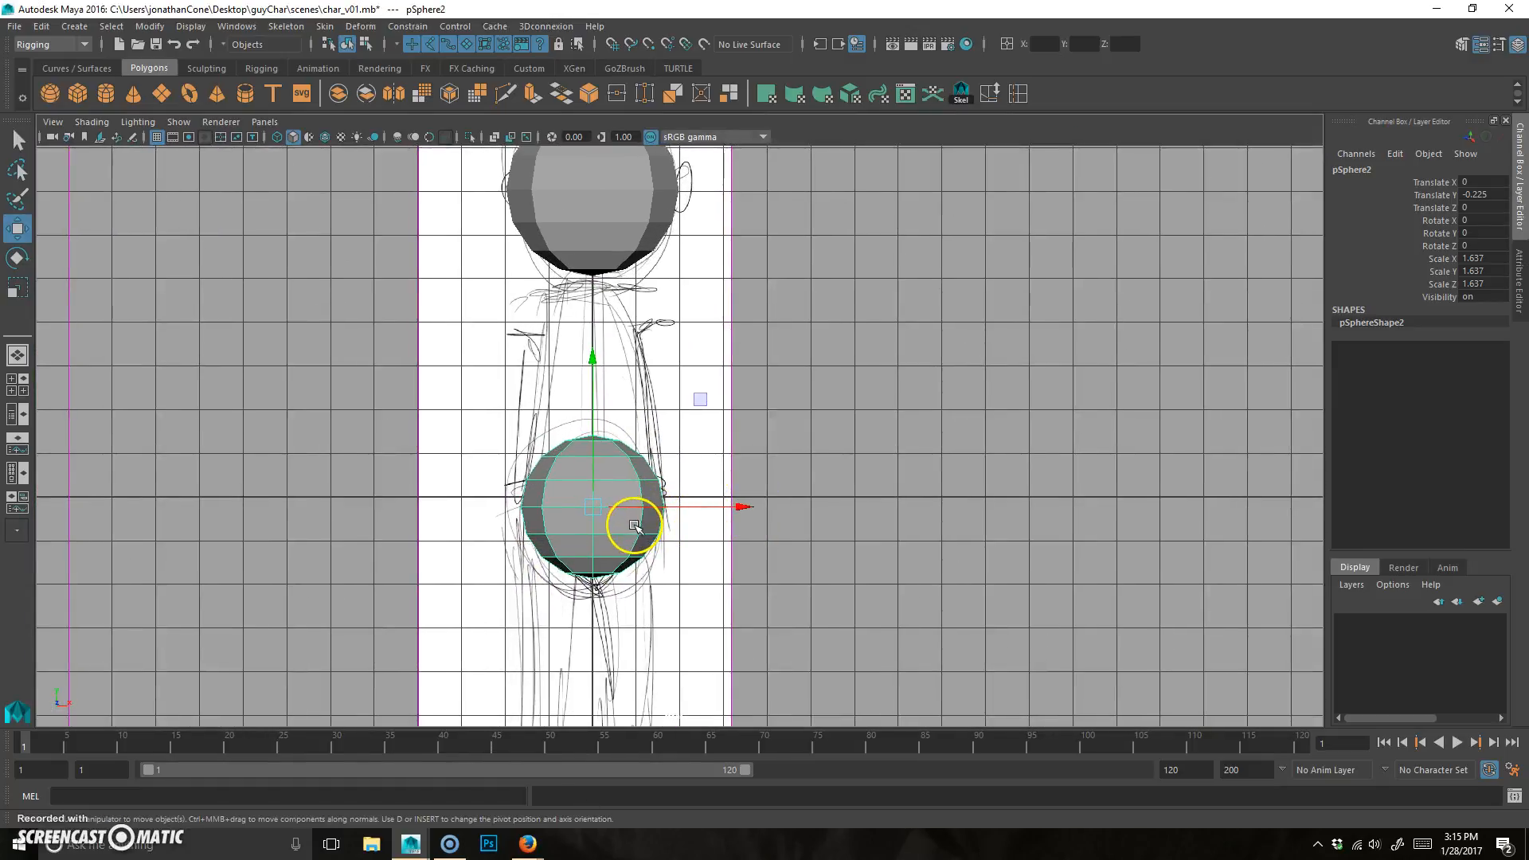
key("r")
left_click_drag(587, 502, 595, 505)
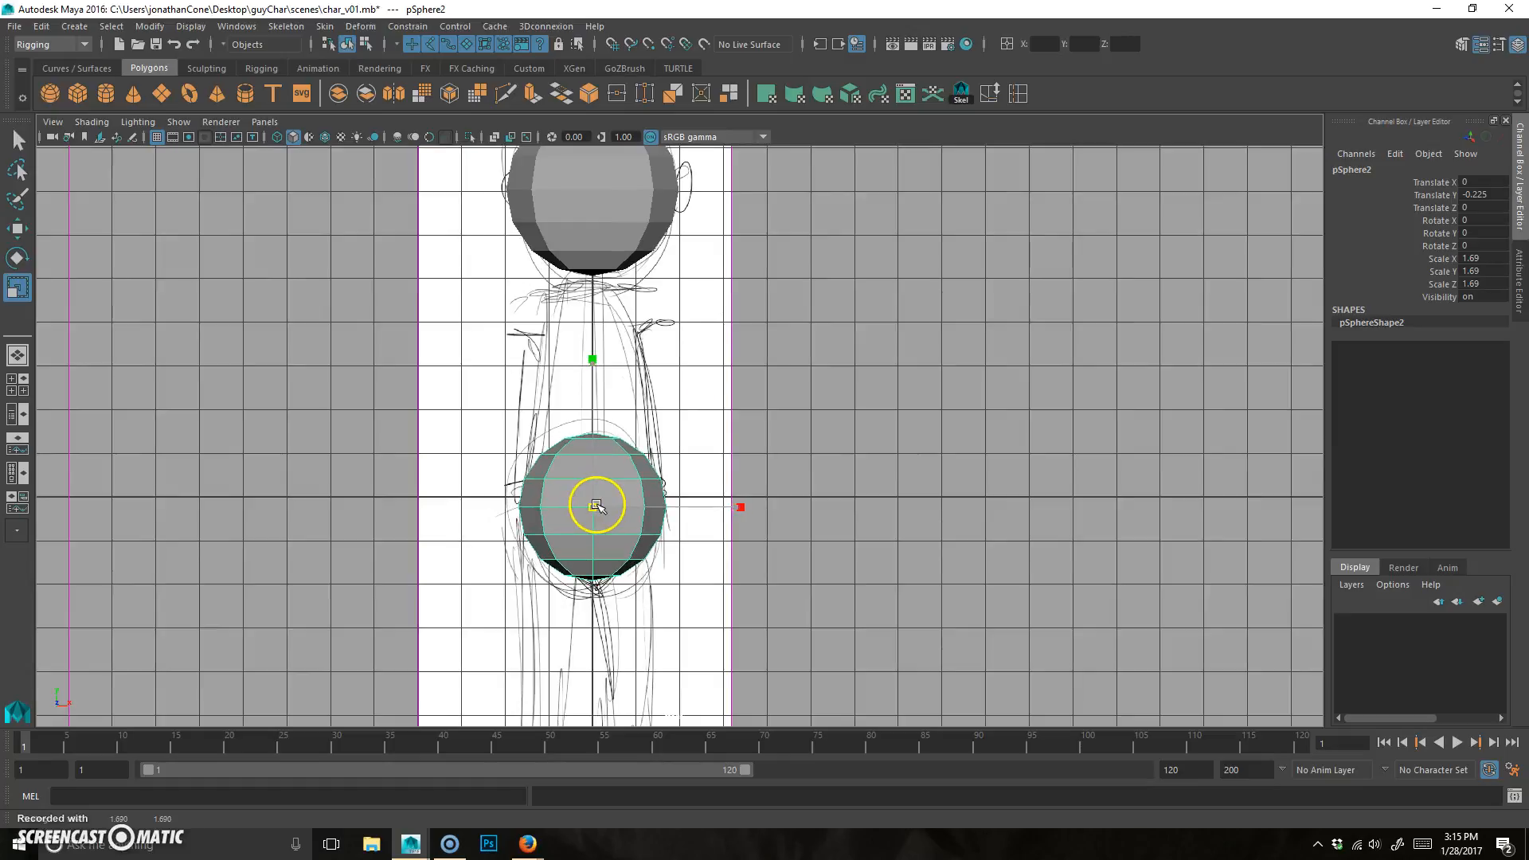
Step: Delete all faces of the hip sphere's upper half in the perspective view, leaving an open bowl
key("space")
key("space")
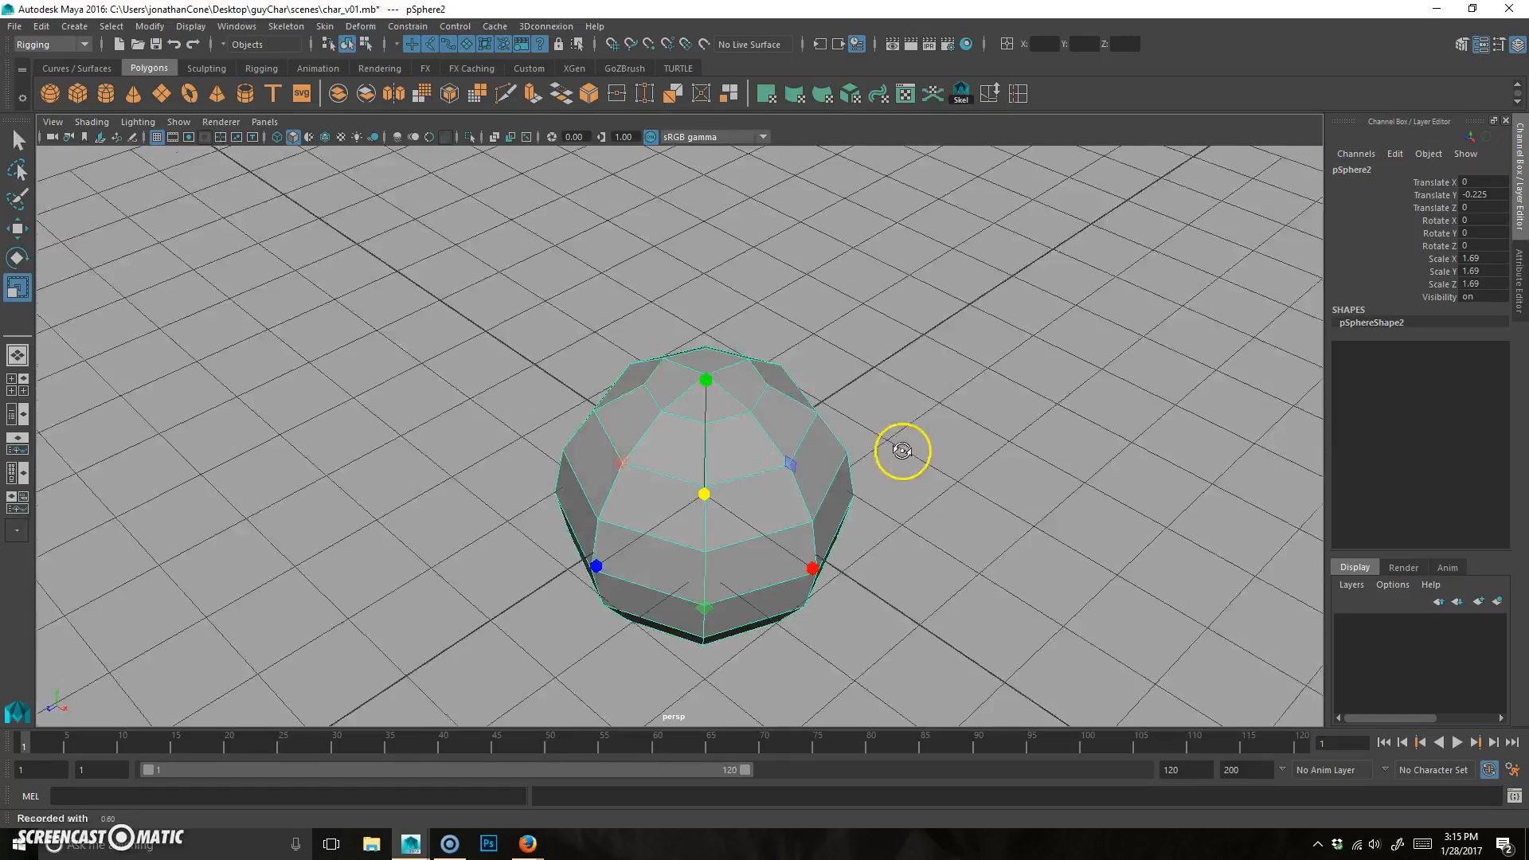
mouse_move(686, 457)
left_mouse_down("alt")
mouse_move(734, 443)
mouse_move(724, 361)
mouse_move(659, 457)
mouse_move(744, 444)
mouse_move(710, 426)
mouse_move(703, 478)
mouse_move(693, 437)
left_mouse_up("alt")
right_click(694, 438)
right_click_drag(695, 439, 694, 466)
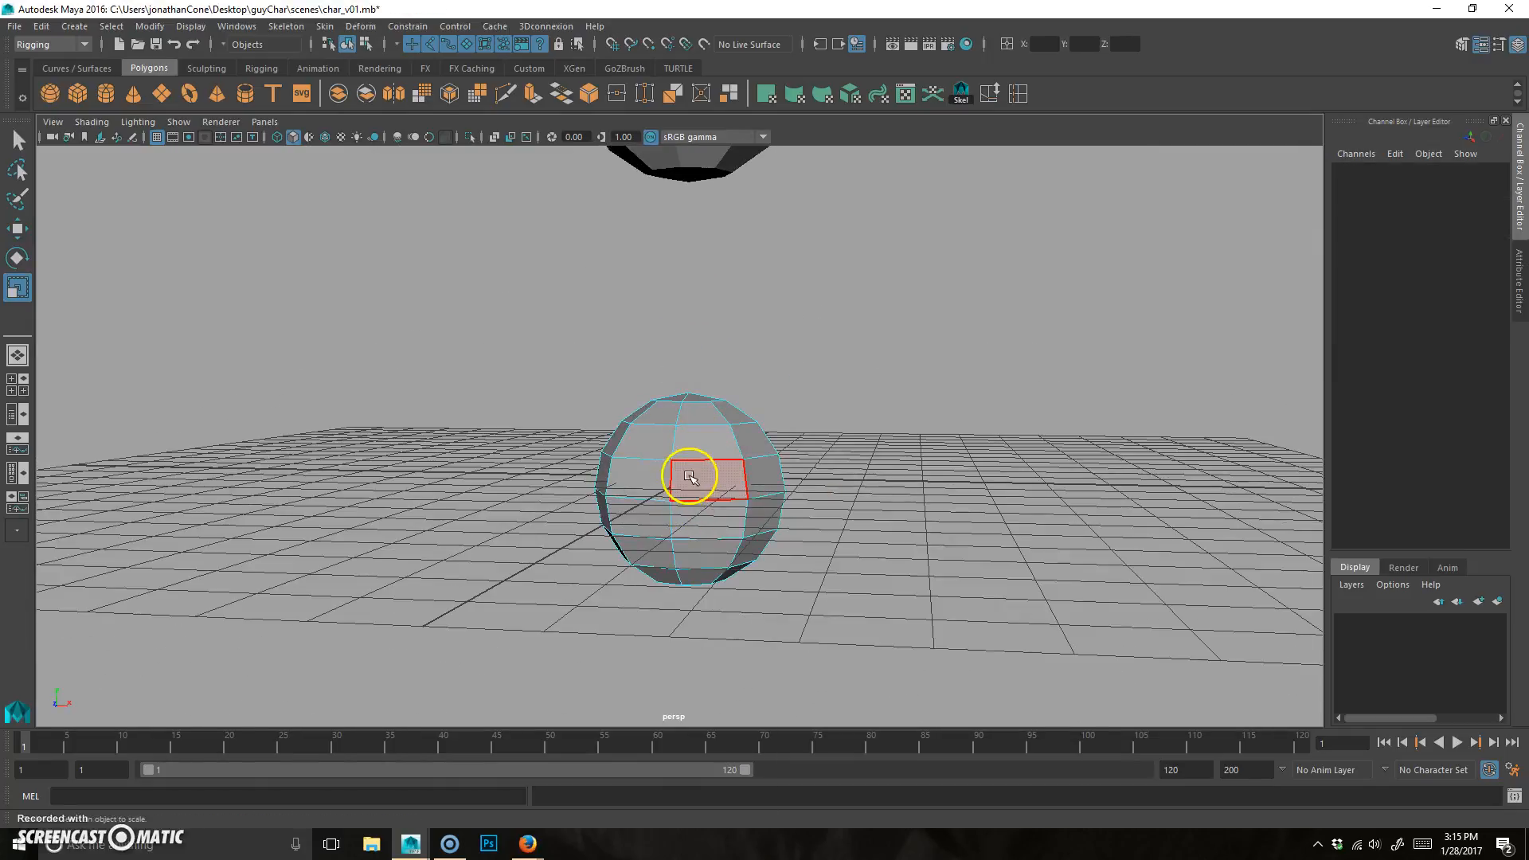
left_click(690, 477)
left_click_drag(611, 512, 679, 529, "alt")
left_click(781, 485)
left_click(694, 492)
left_click_drag(745, 473, 681, 532, "alt")
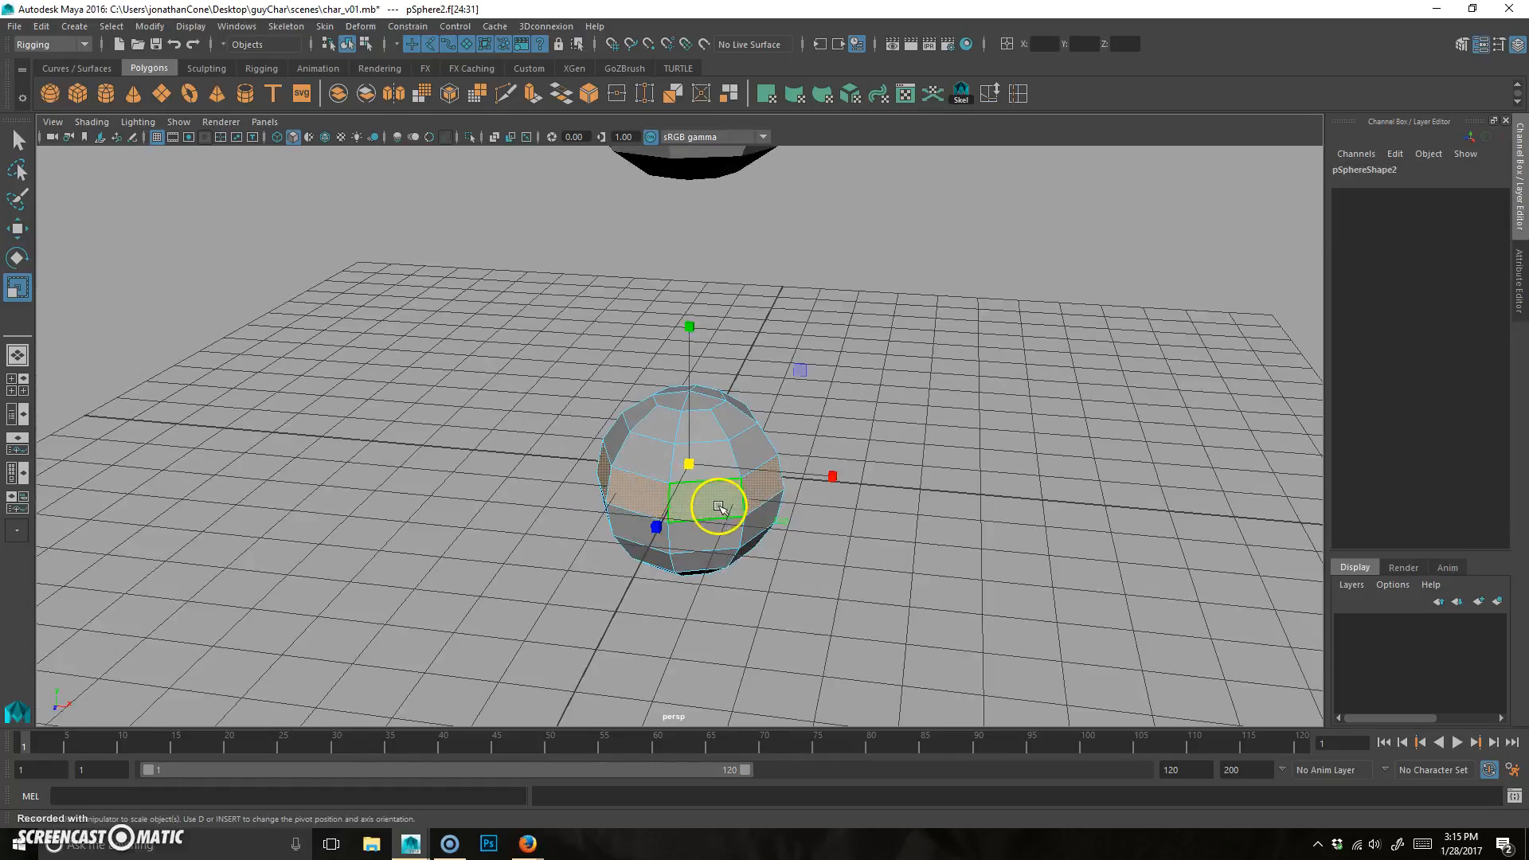
key("Delete")
double_click(696, 434)
key("Delete")
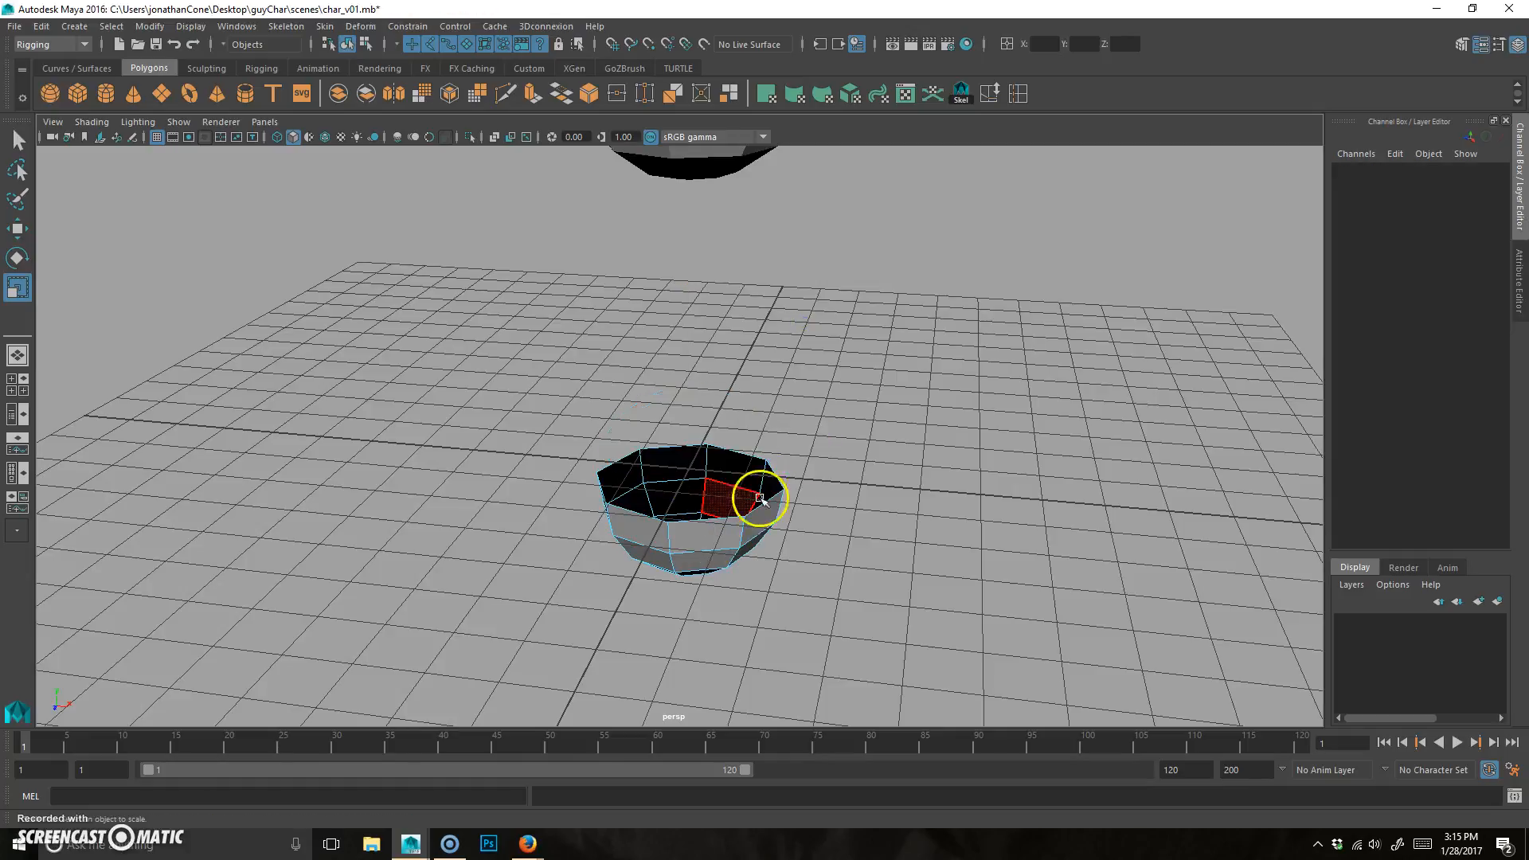
left_click_drag(800, 571, 758, 546, "alt")
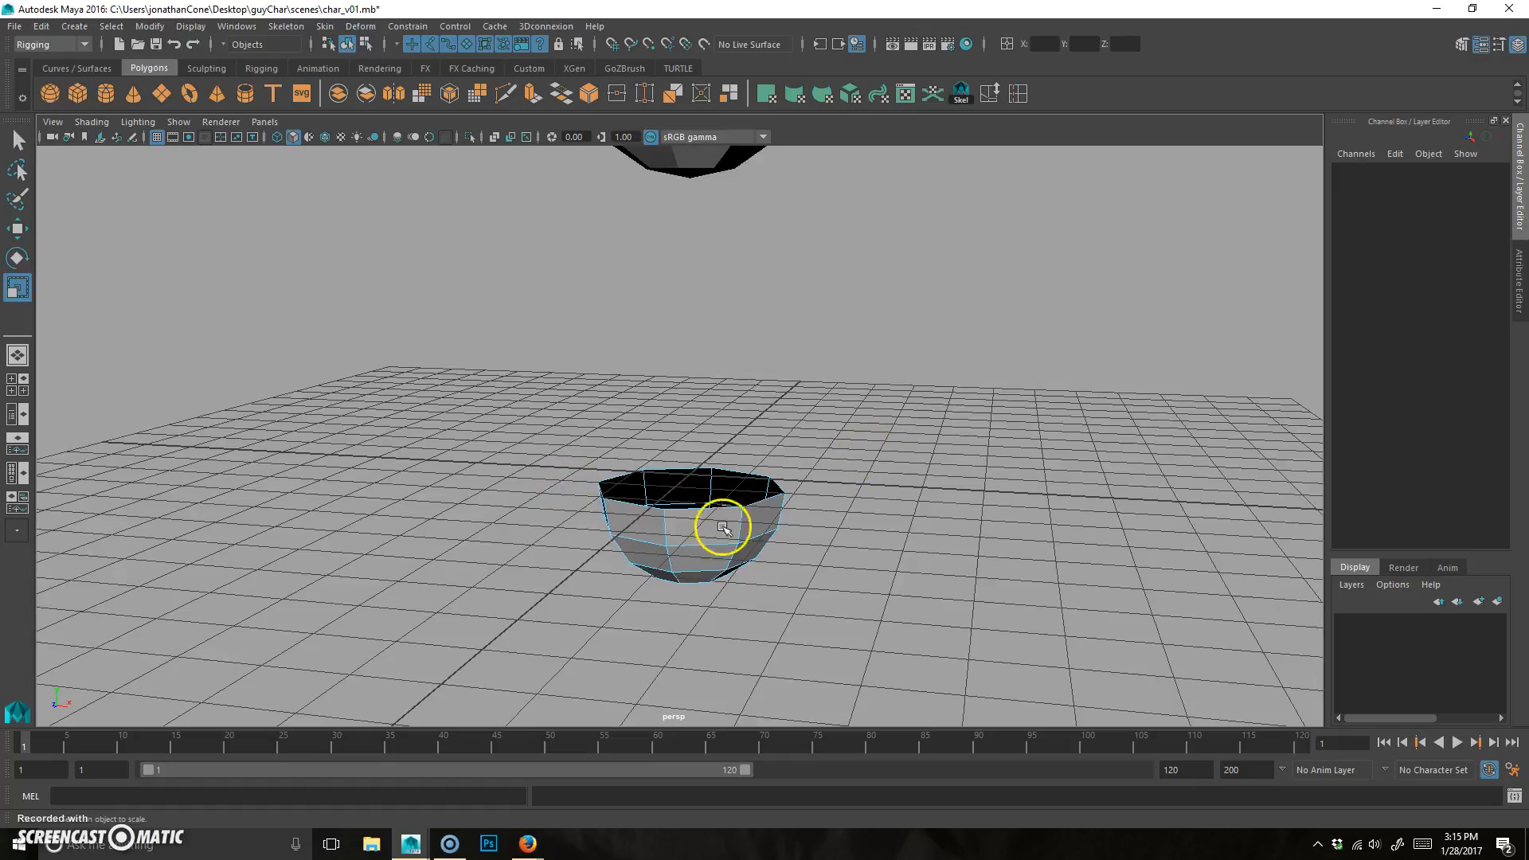
Step: Hide the grid in the perspective view and clear the component selection, framing both the head and hip shapes
left_click(157, 136)
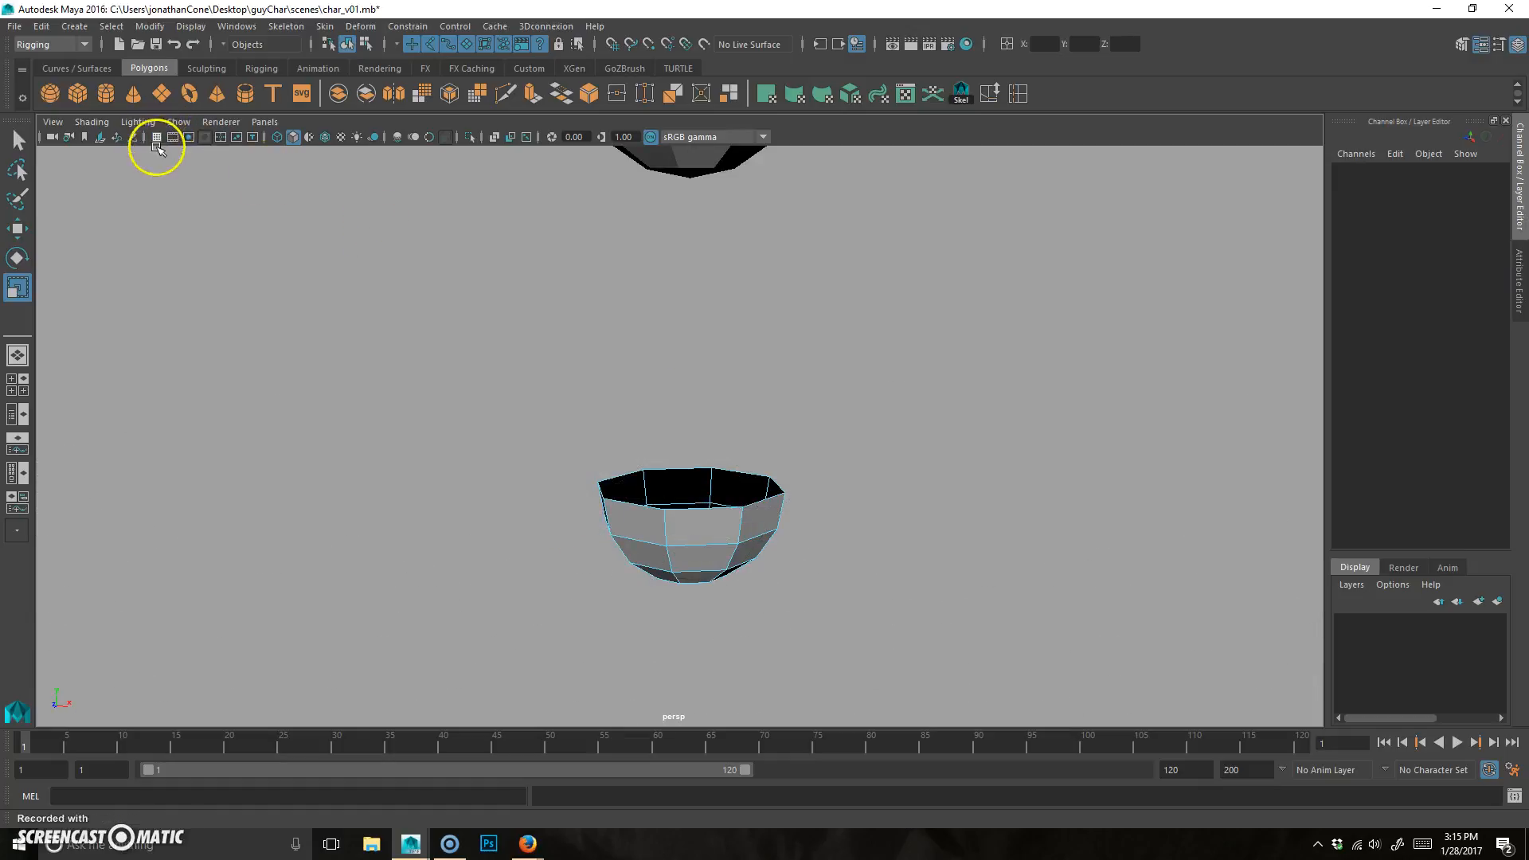
right_click_drag(733, 395, 655, 430, "alt")
left_click_drag(589, 470, 571, 440, "alt")
left_click(775, 483)
left_click_drag(903, 455, 784, 489, "alt")
right_click_drag(764, 488, 685, 482, "alt")
left_click_drag(678, 485, 692, 399, "alt")
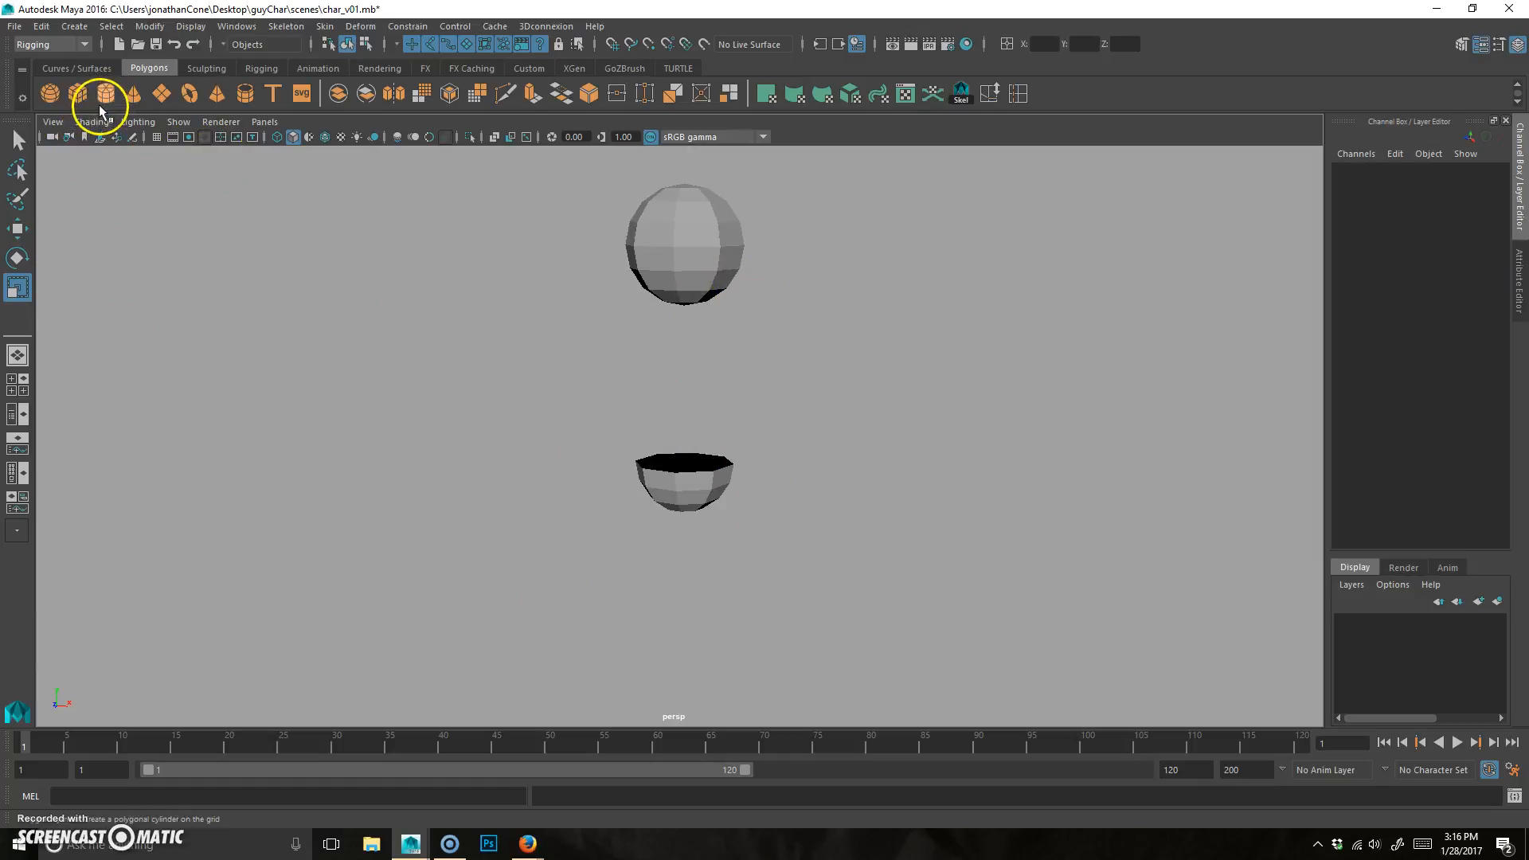
Step: Create a polygon cylinder with radius 1, height 2 and 8 axis divisions
left_click(74, 27)
mouse_move(121, 74)
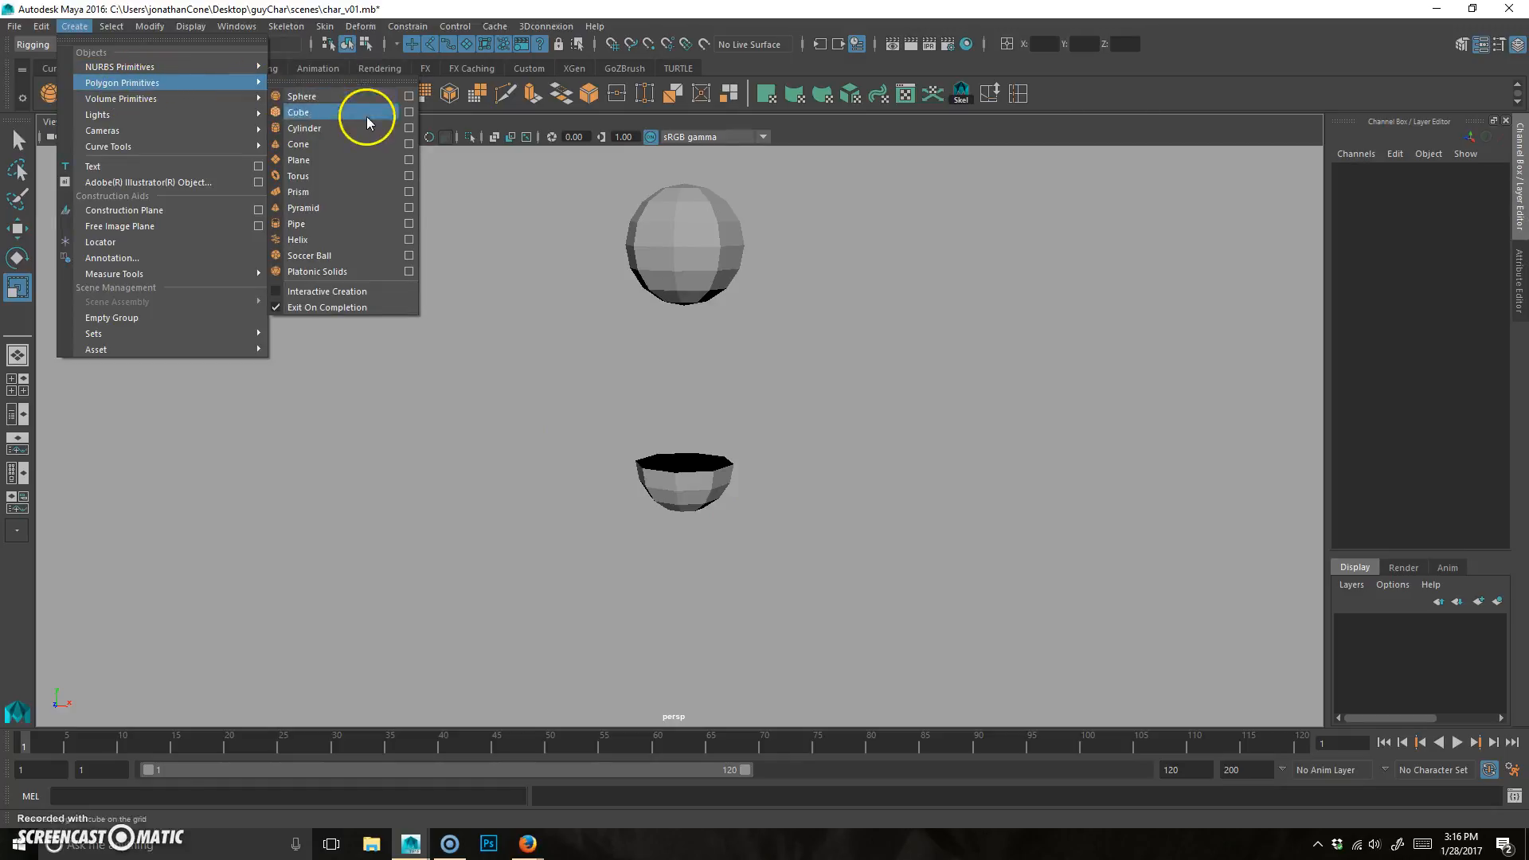
left_click(409, 128)
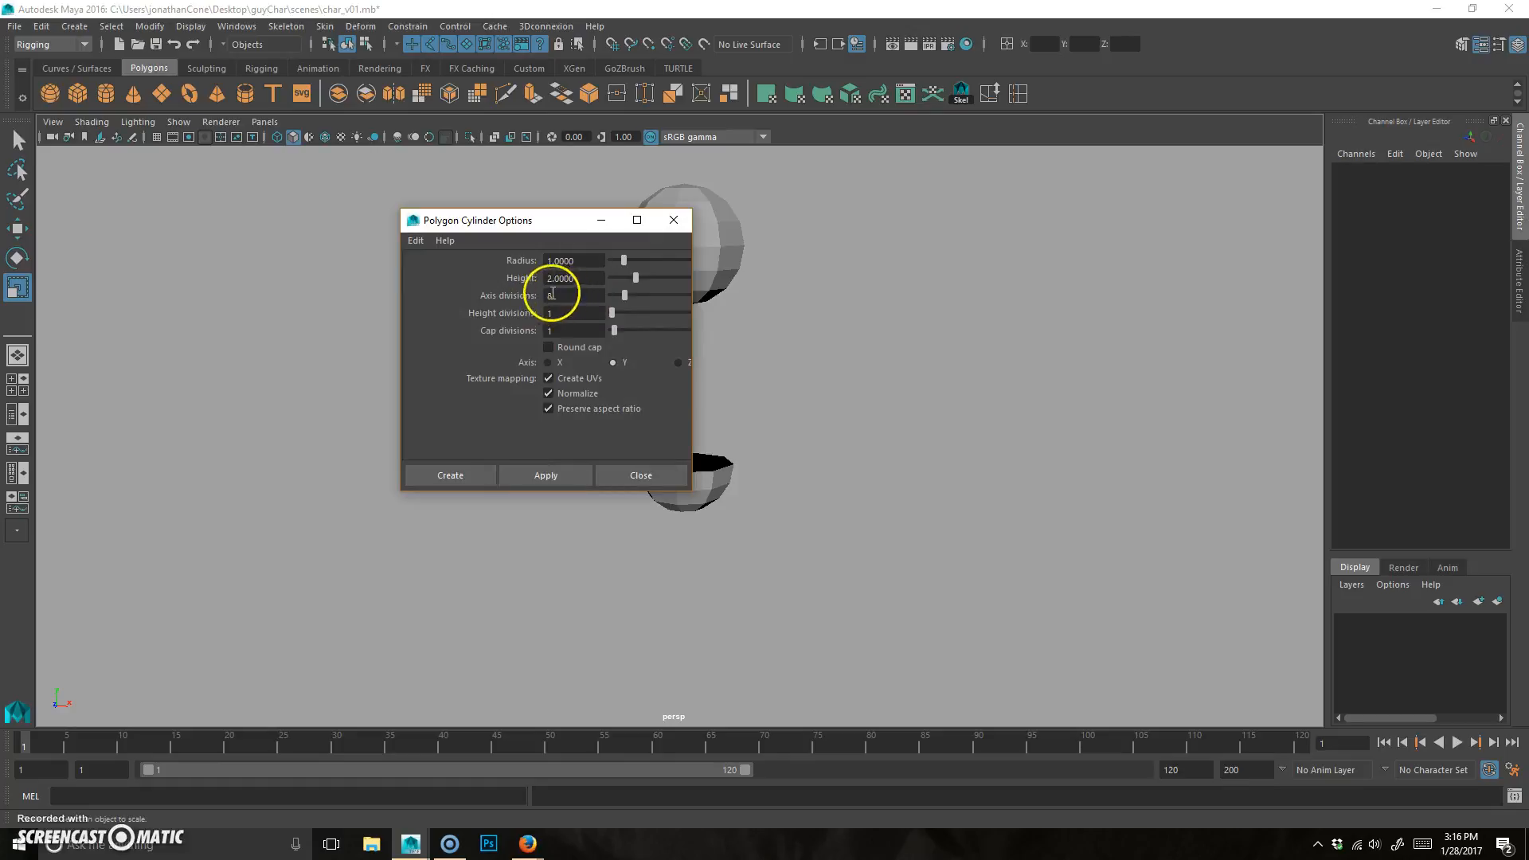
left_click(438, 476)
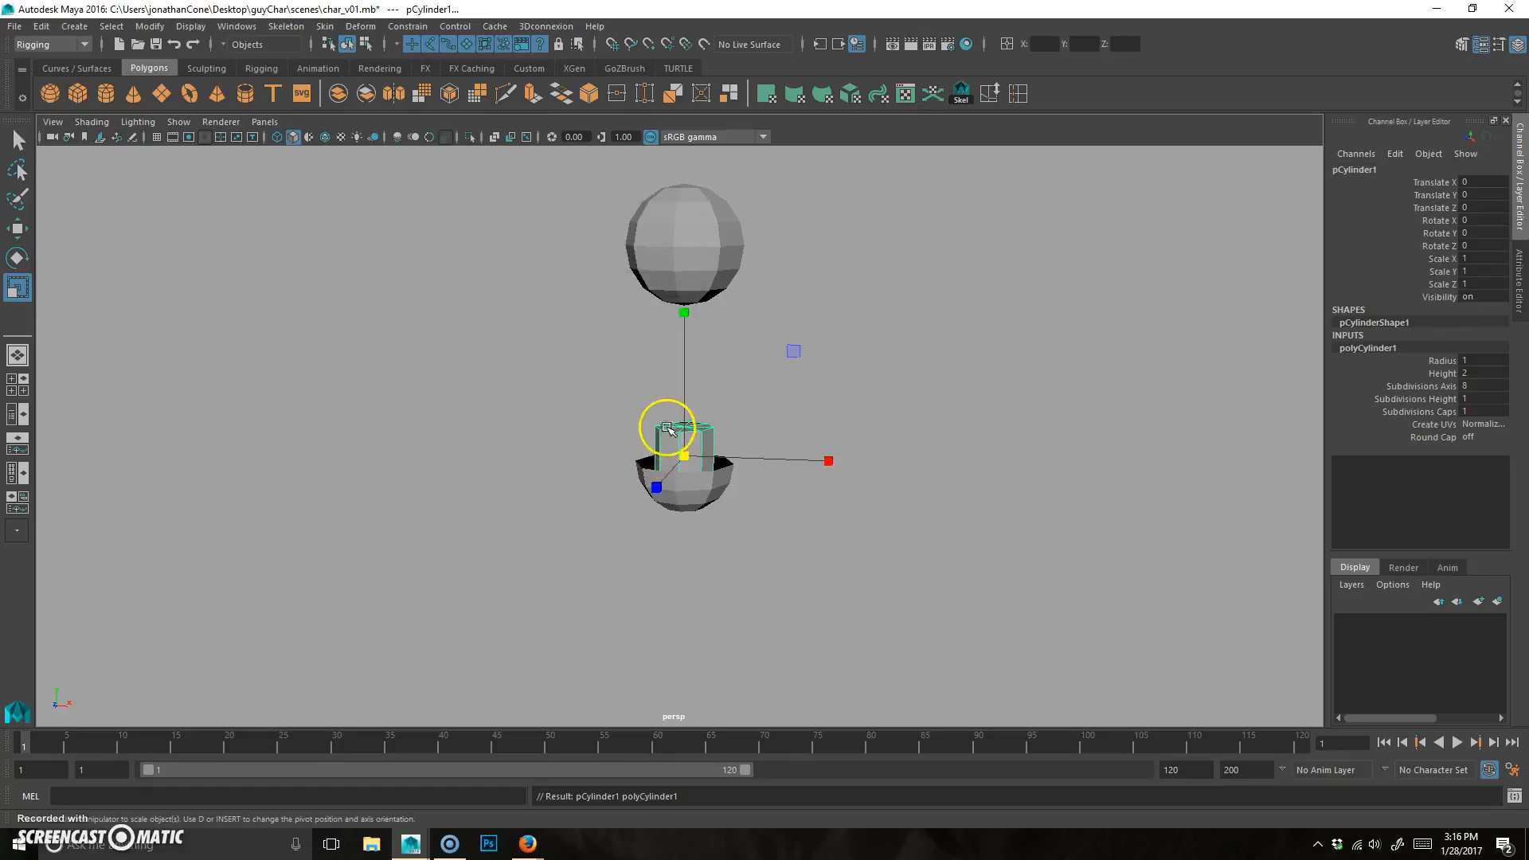
Step: Move the cylinder up between the hips and the head, to about Y 2.12
scroll(698, 504, "up", 2)
key("w")
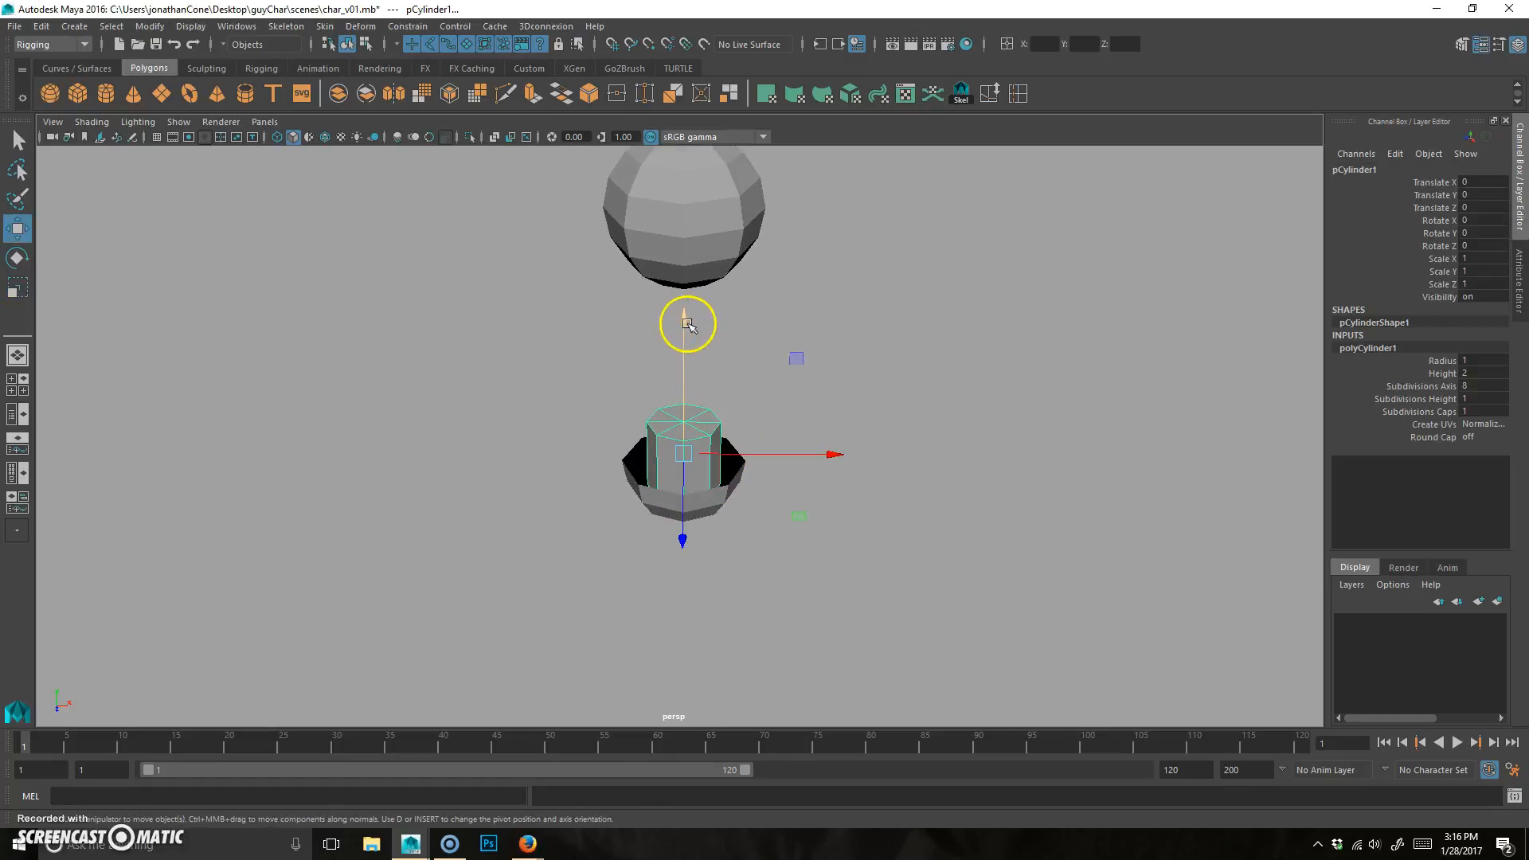
left_click_drag(687, 322, 682, 249)
scroll(812, 382, "up", 3)
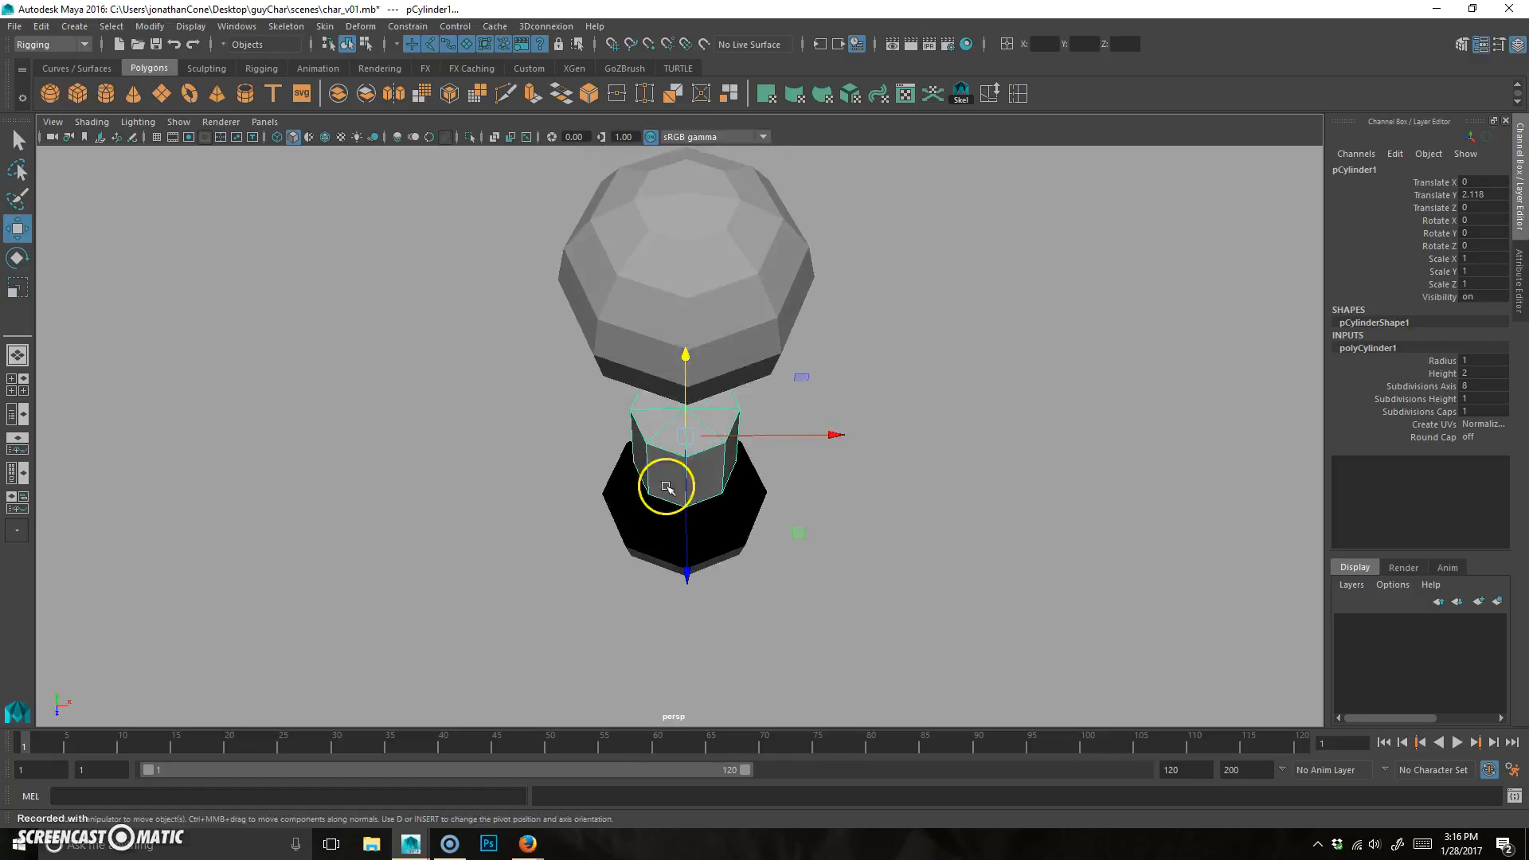
scroll(750, 460, "up", 2)
scroll(750, 457, "up", 3)
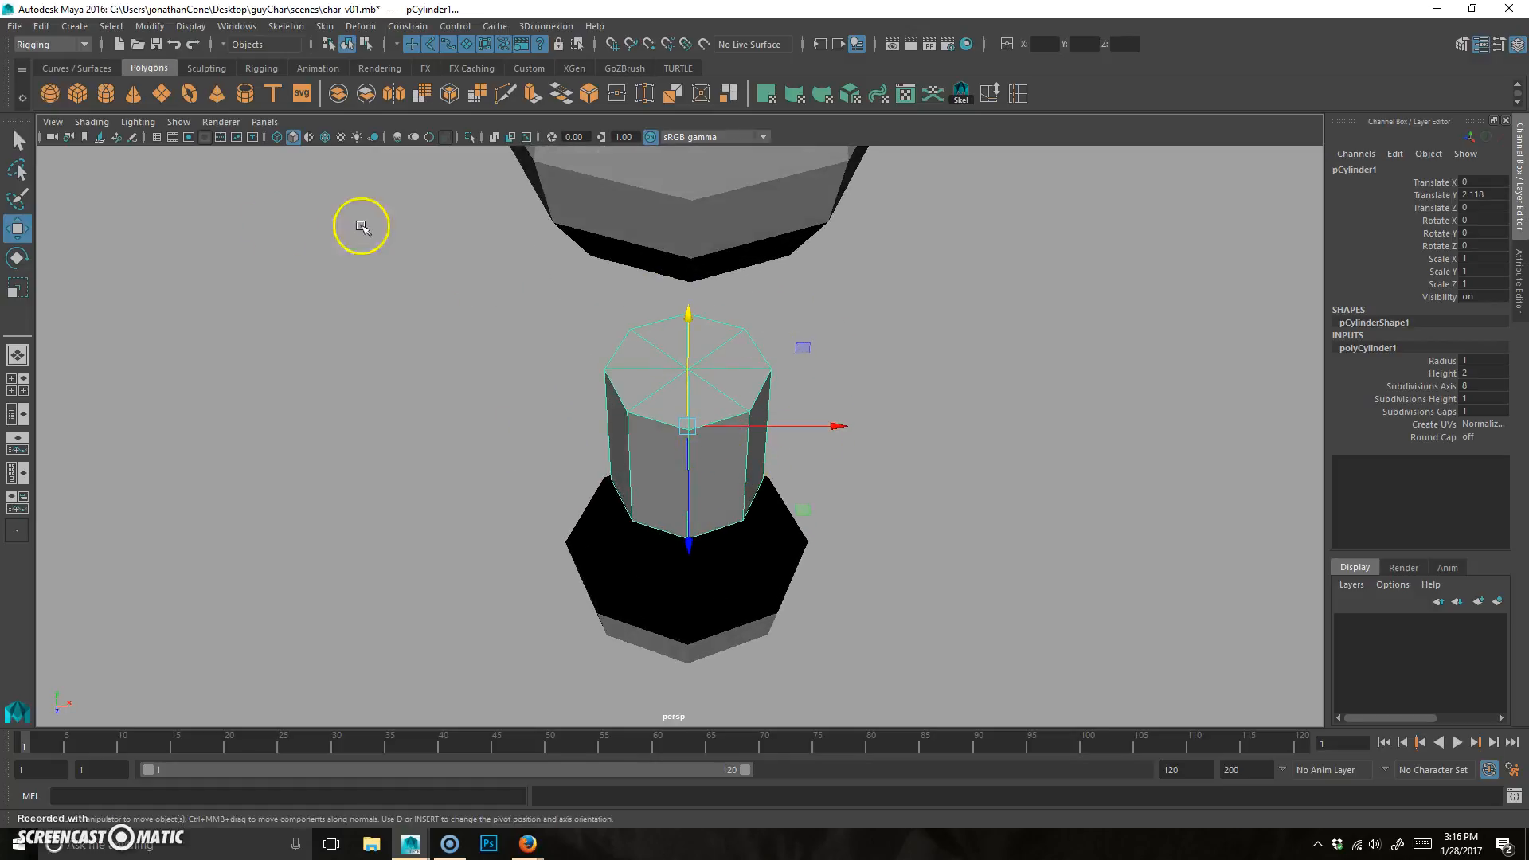
left_click(156, 137)
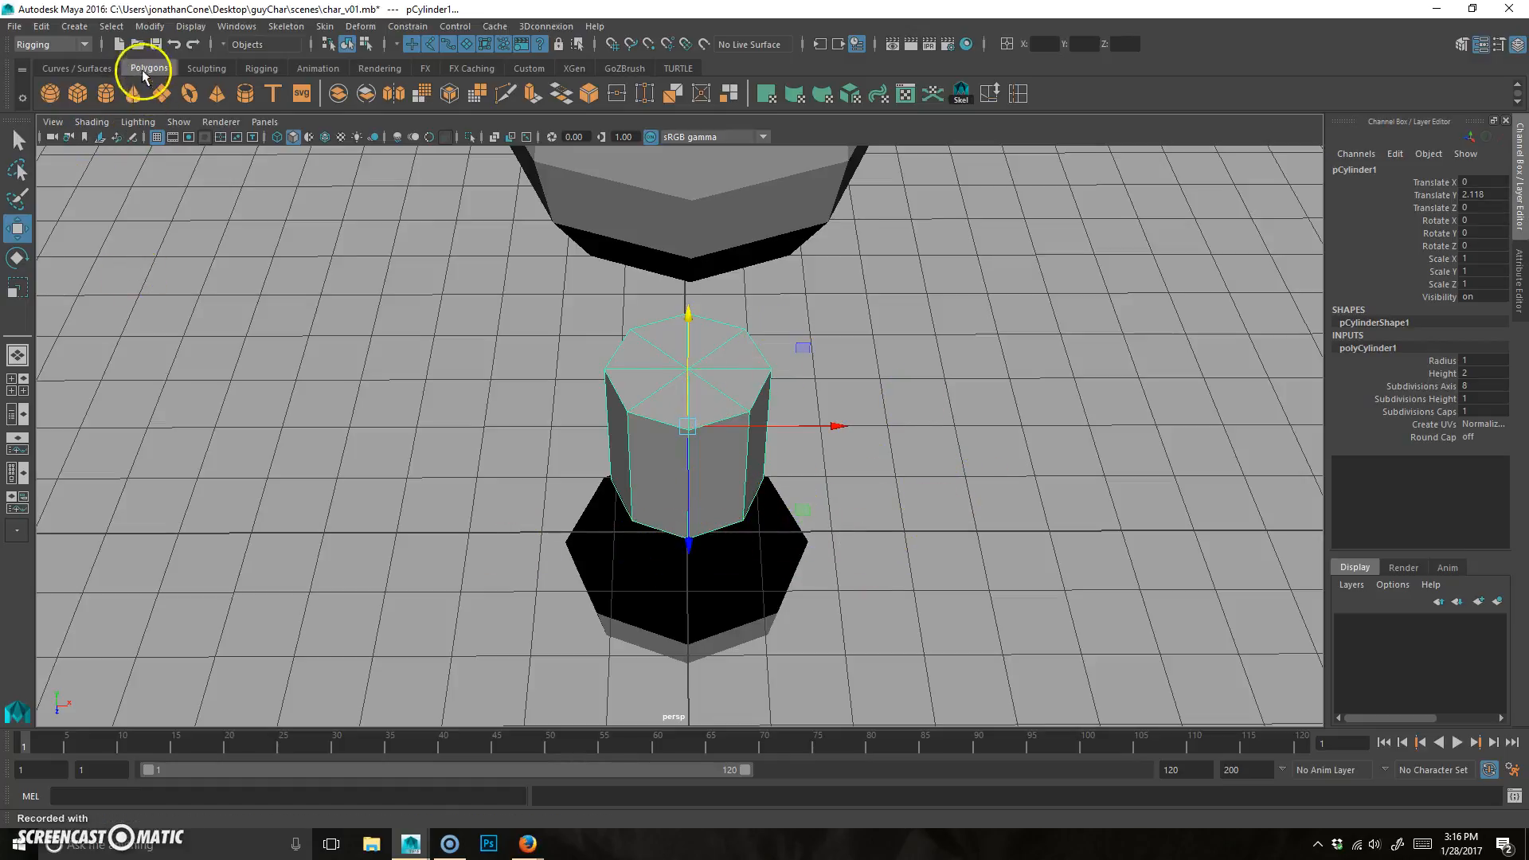
left_click(156, 137)
Step: Delete the alternate edges meeting at the centre of the cylinder's top cap
right_click_drag(727, 349, 720, 284)
left_click(715, 396)
left_click(707, 385, "shift")
left_click(647, 399, "shift")
left_click(925, 322)
Step: Delete the alternate edges at the centre of the cylinder's bottom cap and reselect the cylinder as an object
left_click_drag(717, 524, 707, 438, "alt")
left_click(718, 465)
left_click(655, 440, "shift")
left_click_drag(839, 486, 775, 471, "alt")
key("Delete")
right_click_drag(742, 360, 778, 304)
left_click(704, 396)
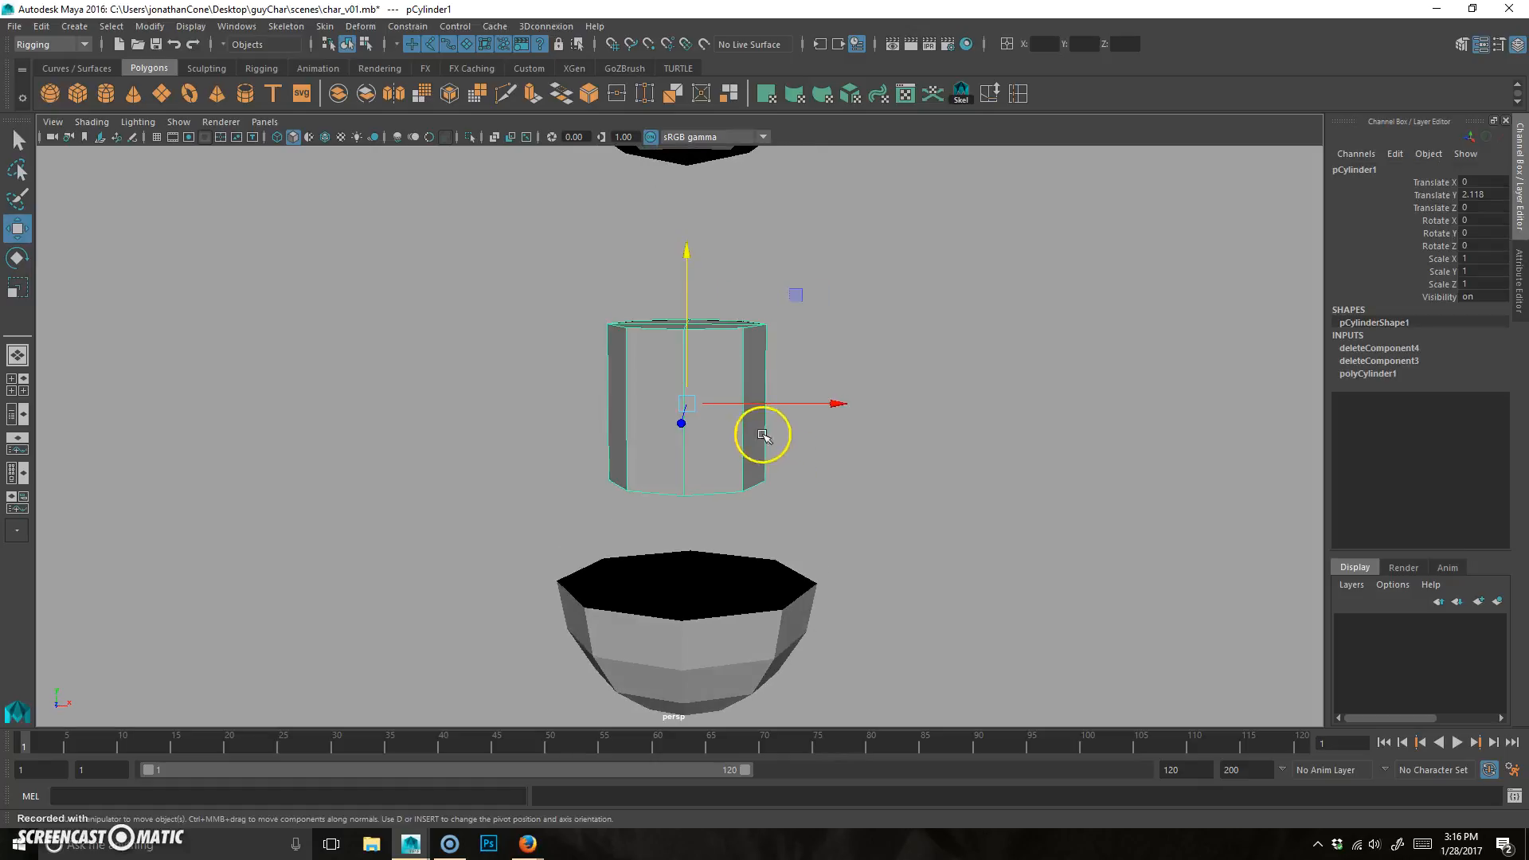
Step: Duplicate the cylinder in the front view and move the copy below the hips, to about Y -3.64
key("space")
key("space")
scroll(693, 416, "up", 3)
scroll(664, 456, "down", 4)
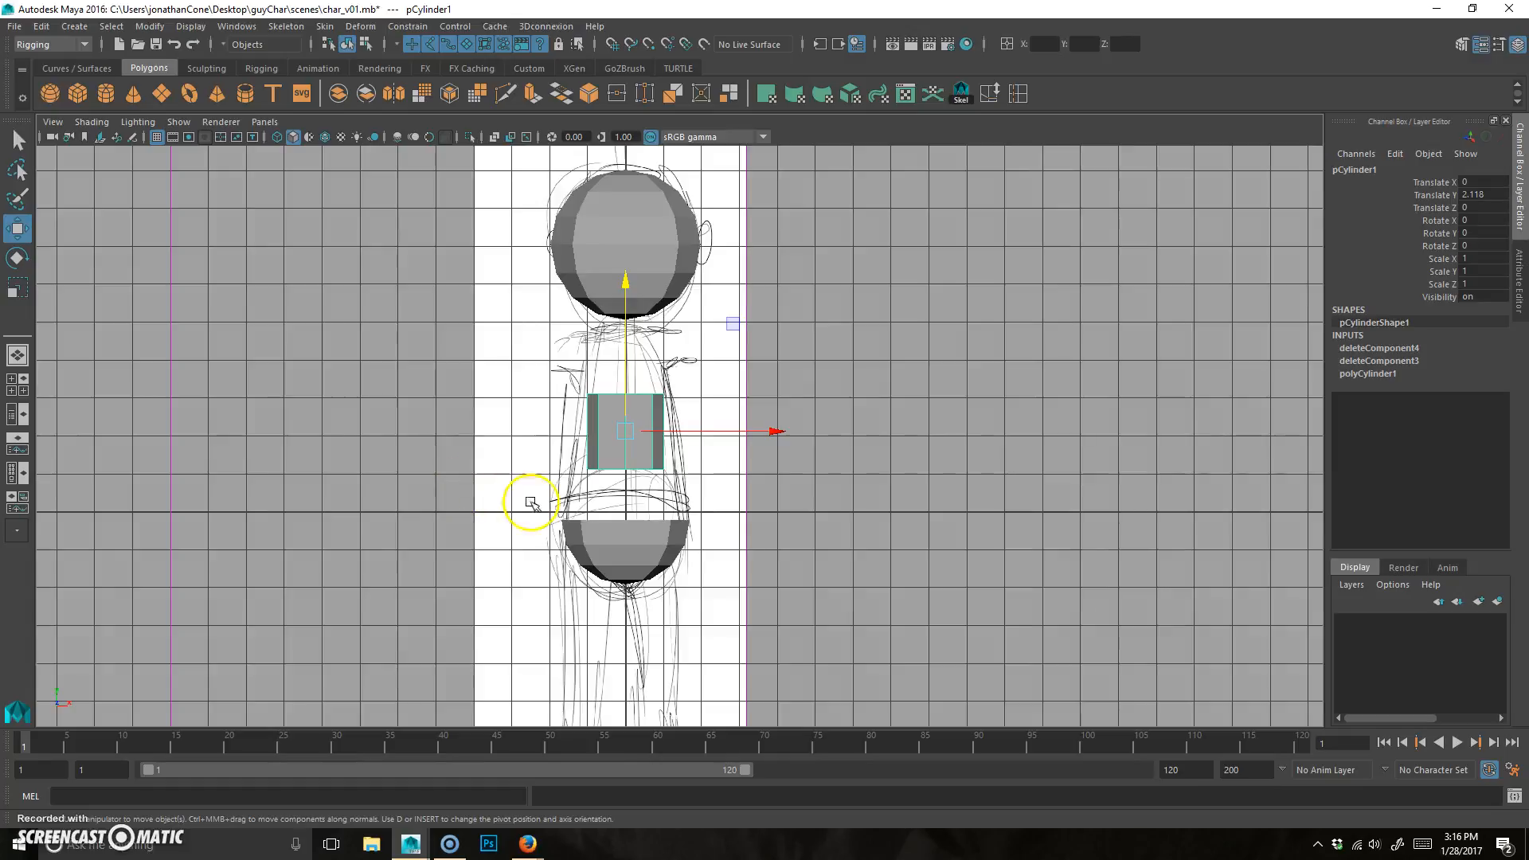
key("ctrl+d")
left_click_drag(627, 277, 644, 510)
scroll(662, 429, "up", 2)
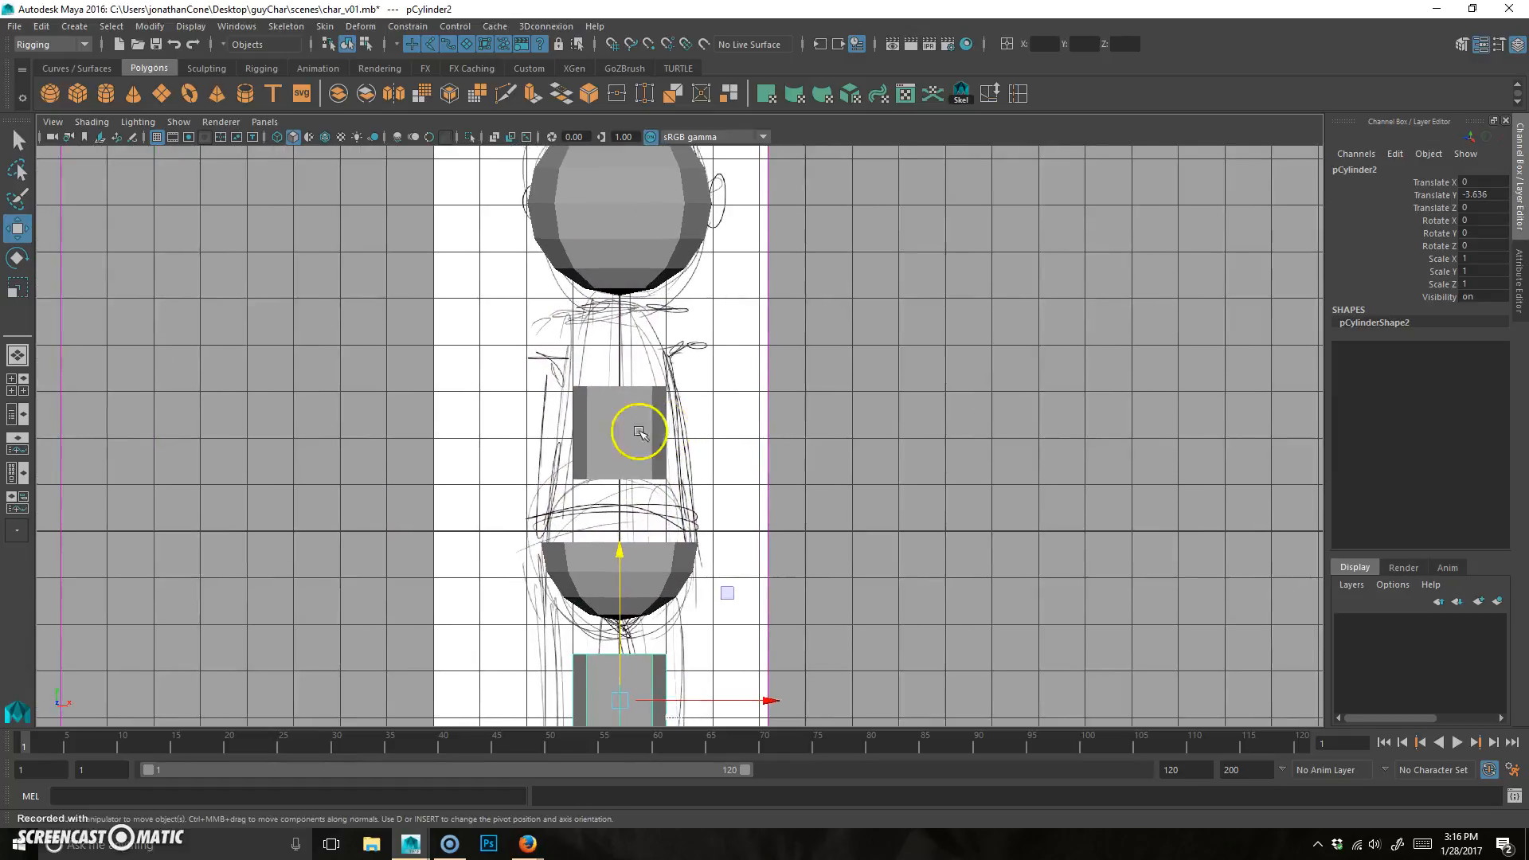
Step: Scale the original cylinder uniformly to about 1.64 and lower it to about Y 1.46 so it meets the hip bowl
left_click(662, 428)
scroll(716, 426, "up", 3)
right_click(659, 404)
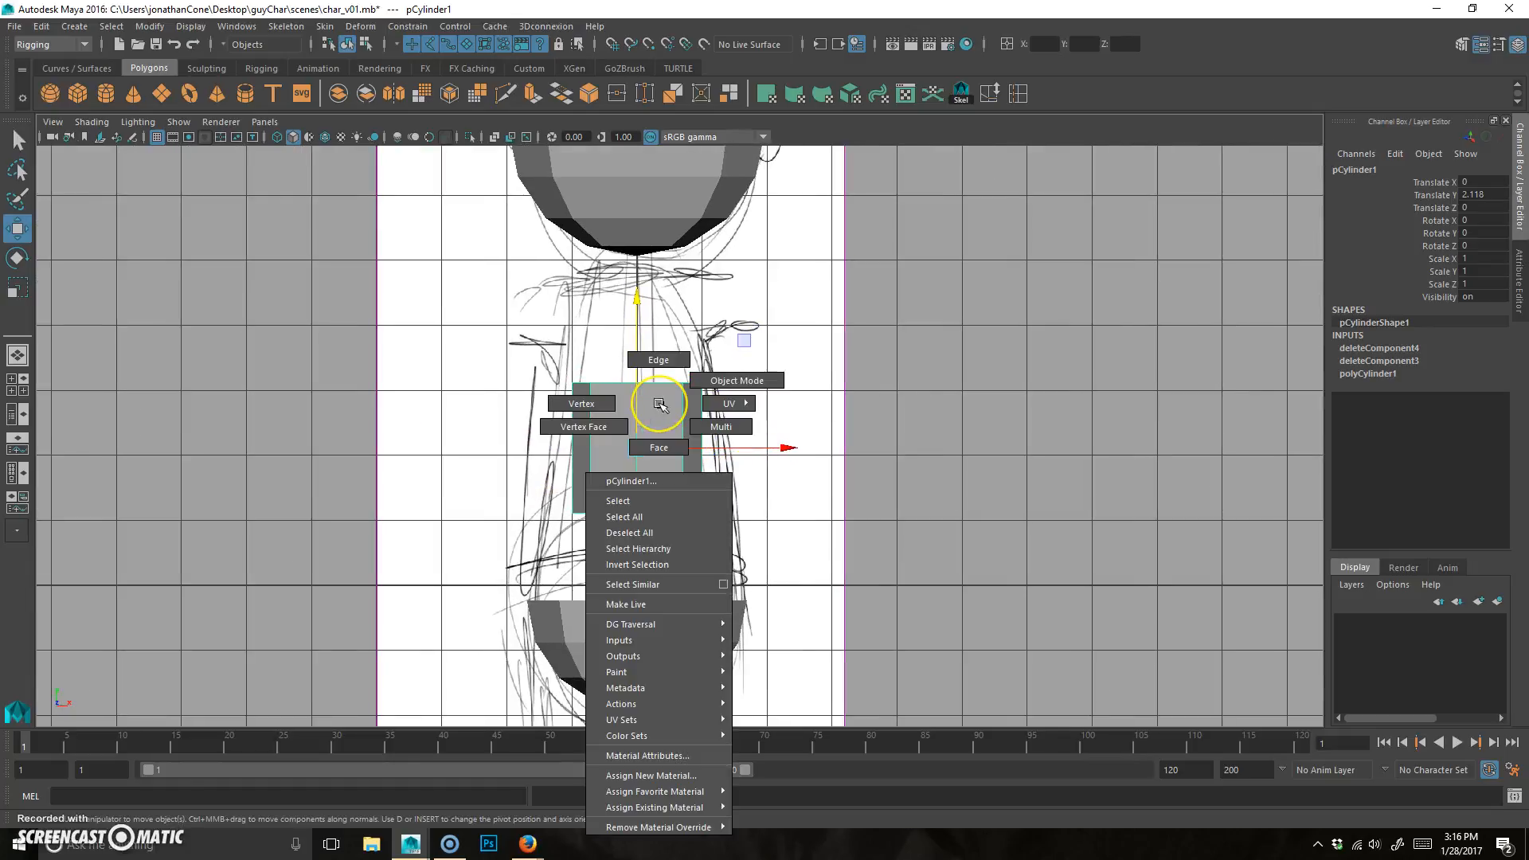
key("r")
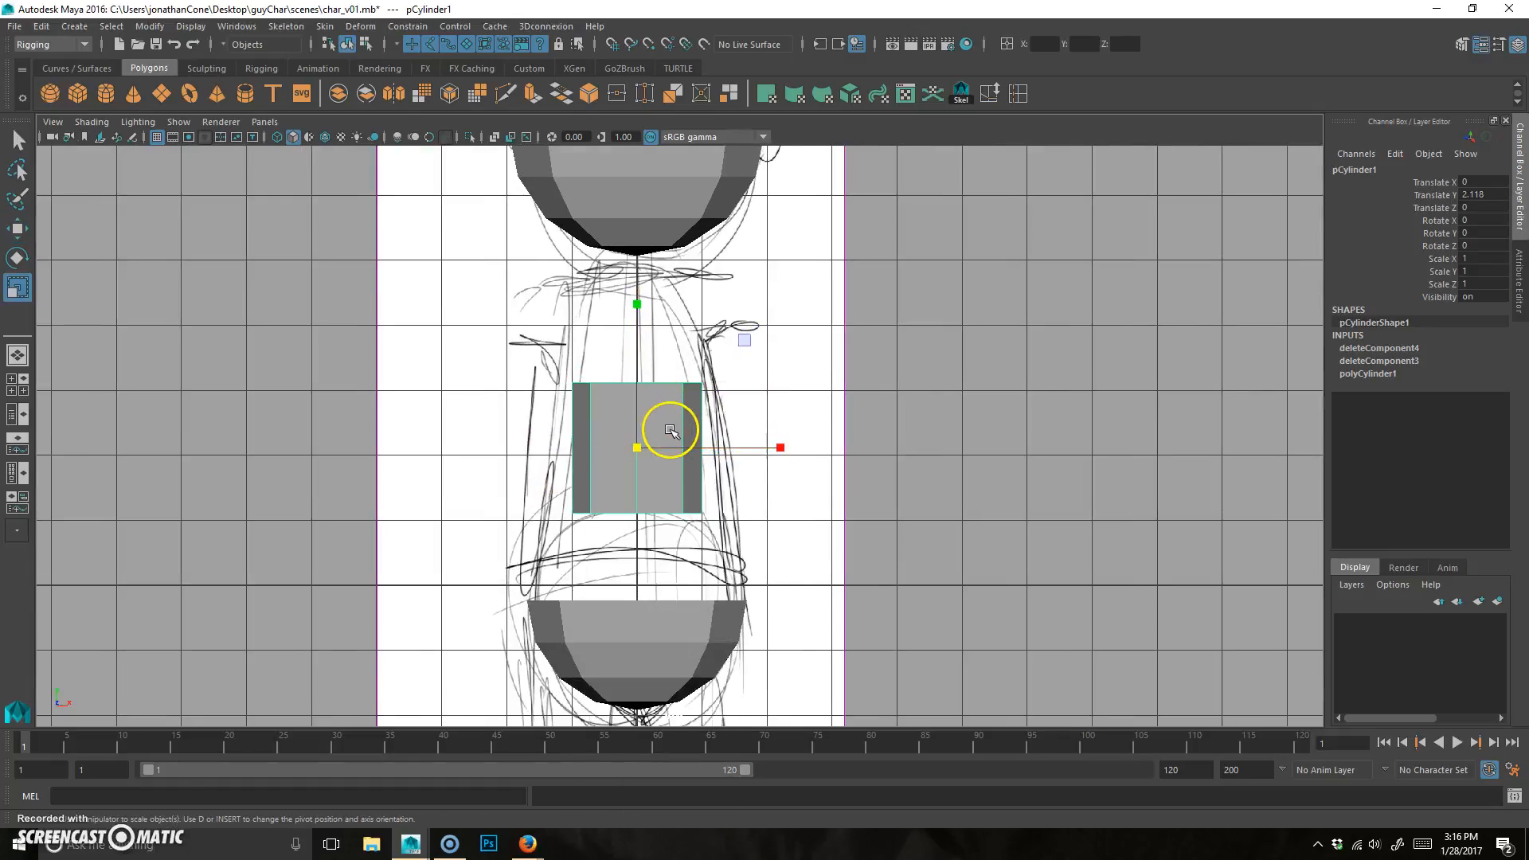
left_click_drag(633, 445, 711, 433)
key("w")
left_click_drag(638, 294, 638, 338)
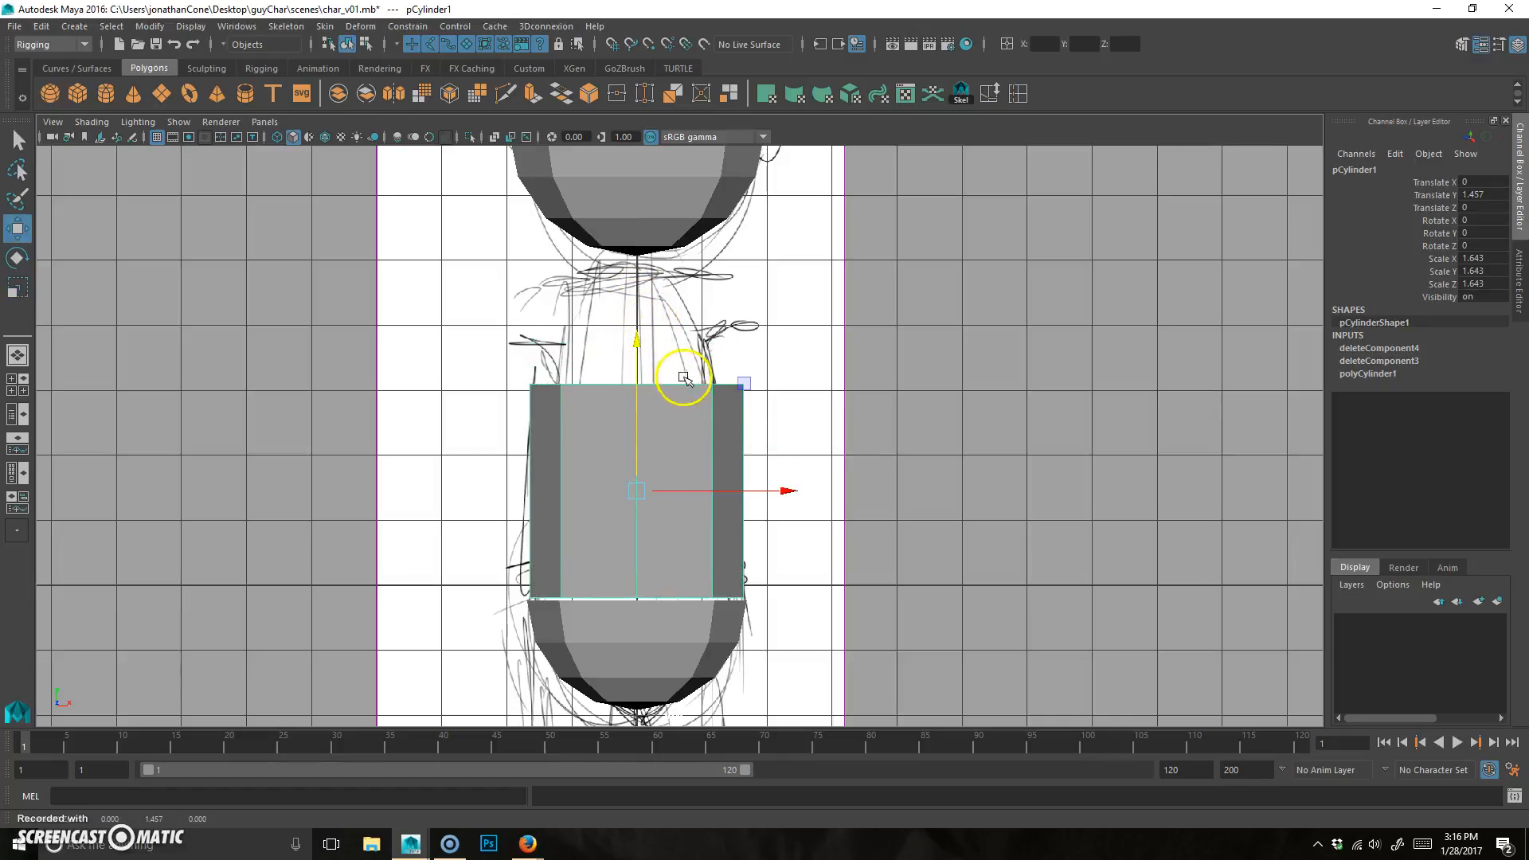
Step: Raise the torso cylinder's top vertices to the sketched neckline and scale them inward to taper the torso
right_click(684, 413)
right_click_drag(686, 412, 587, 399)
left_click_drag(467, 435, 784, 344)
left_click_drag(640, 234, 627, 117)
key("r")
left_click_drag(637, 265, 566, 268)
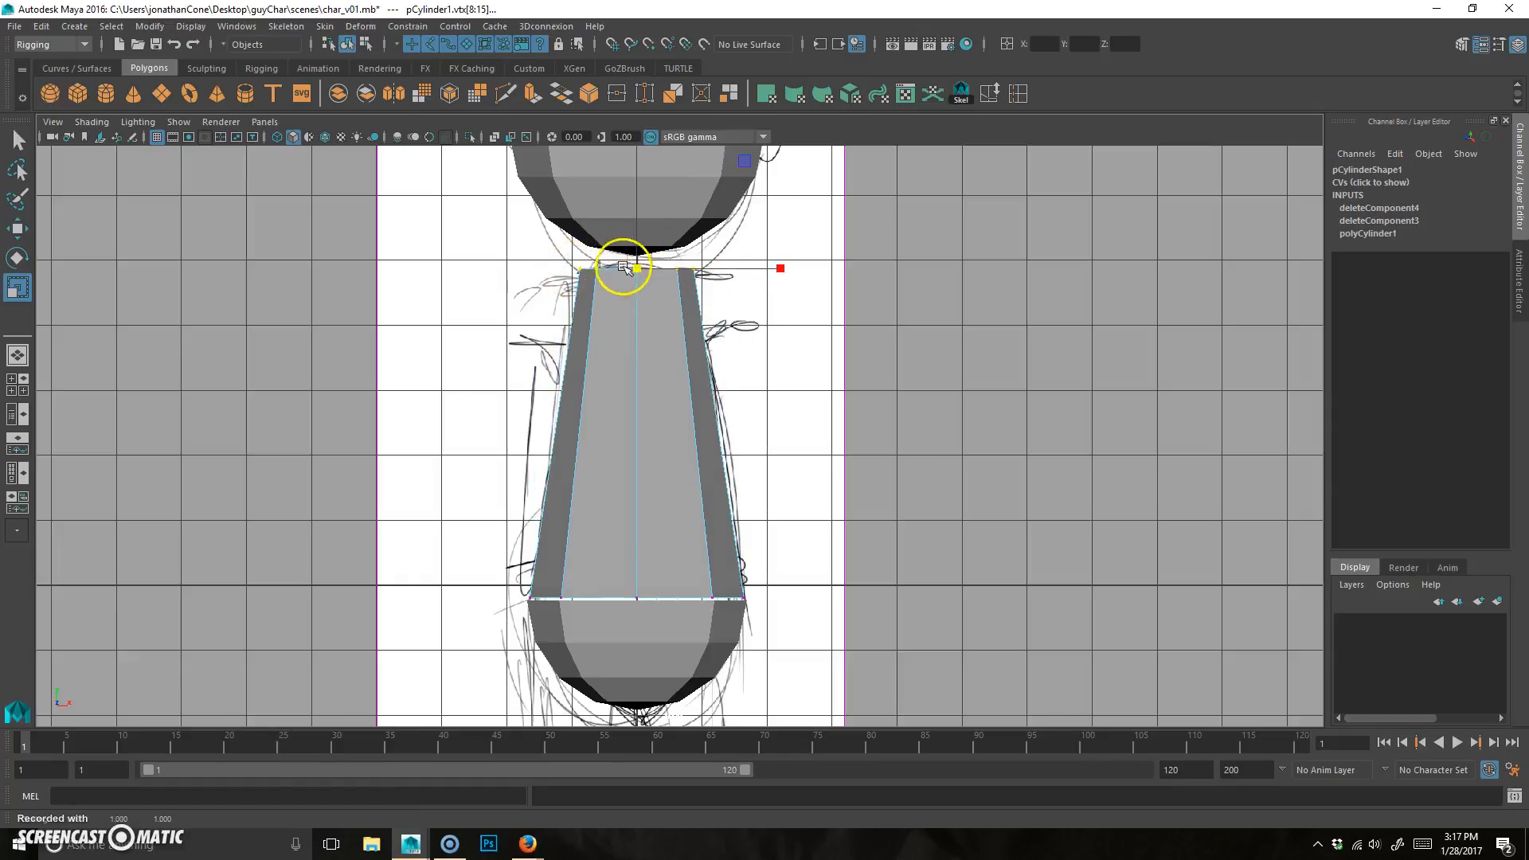
scroll(820, 338, "down", 3)
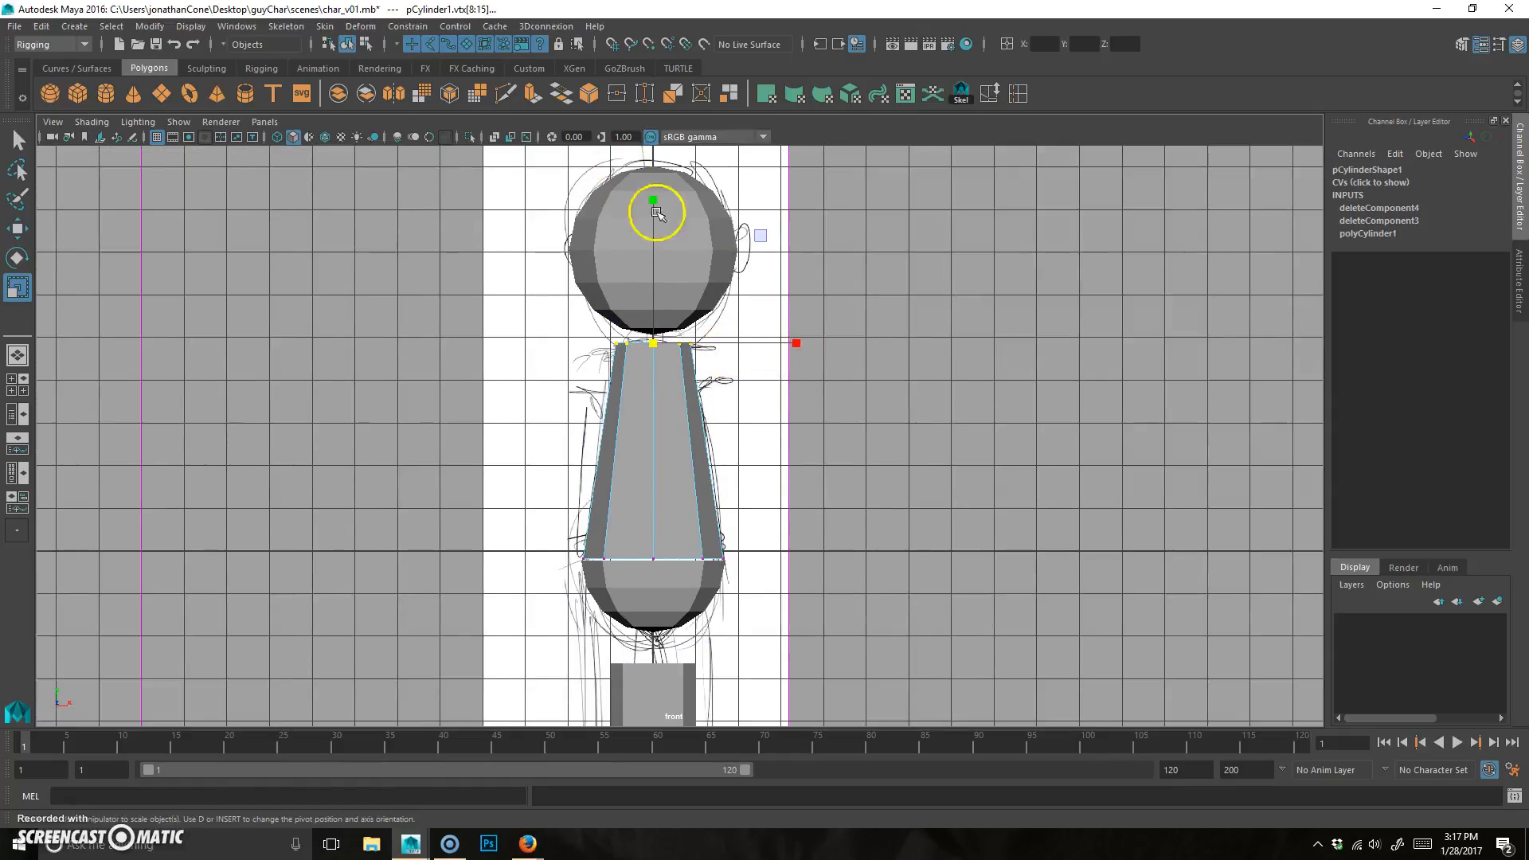
Step: In the side view, shift the torso's top vertices back to about Z -0.31 and scale them inward to about 0.79 in depth
key("space")
key("space")
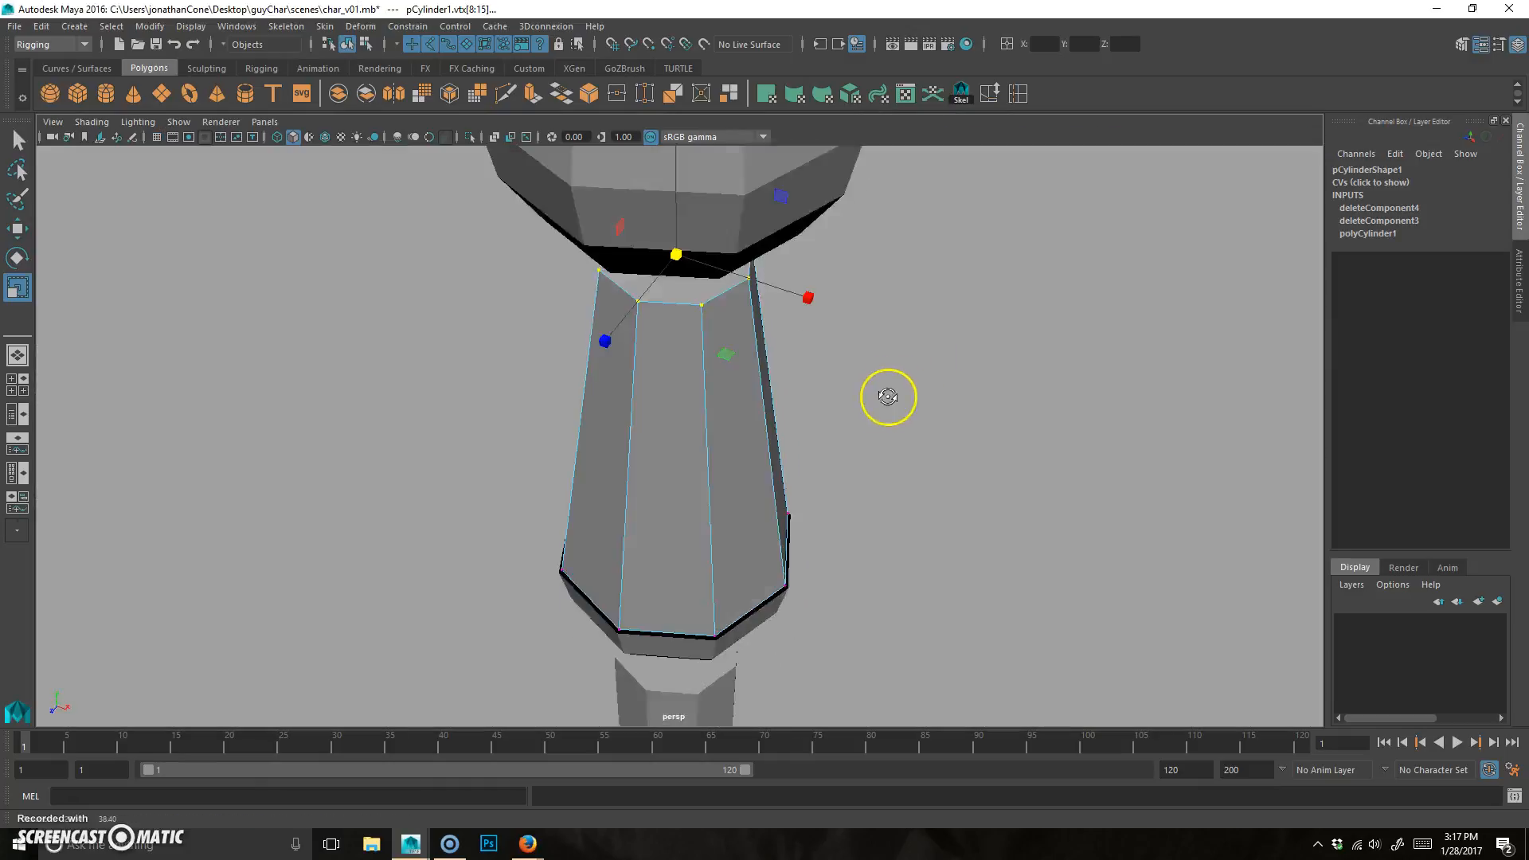
left_click_drag(888, 395, 848, 379, "alt")
key("space")
key("space")
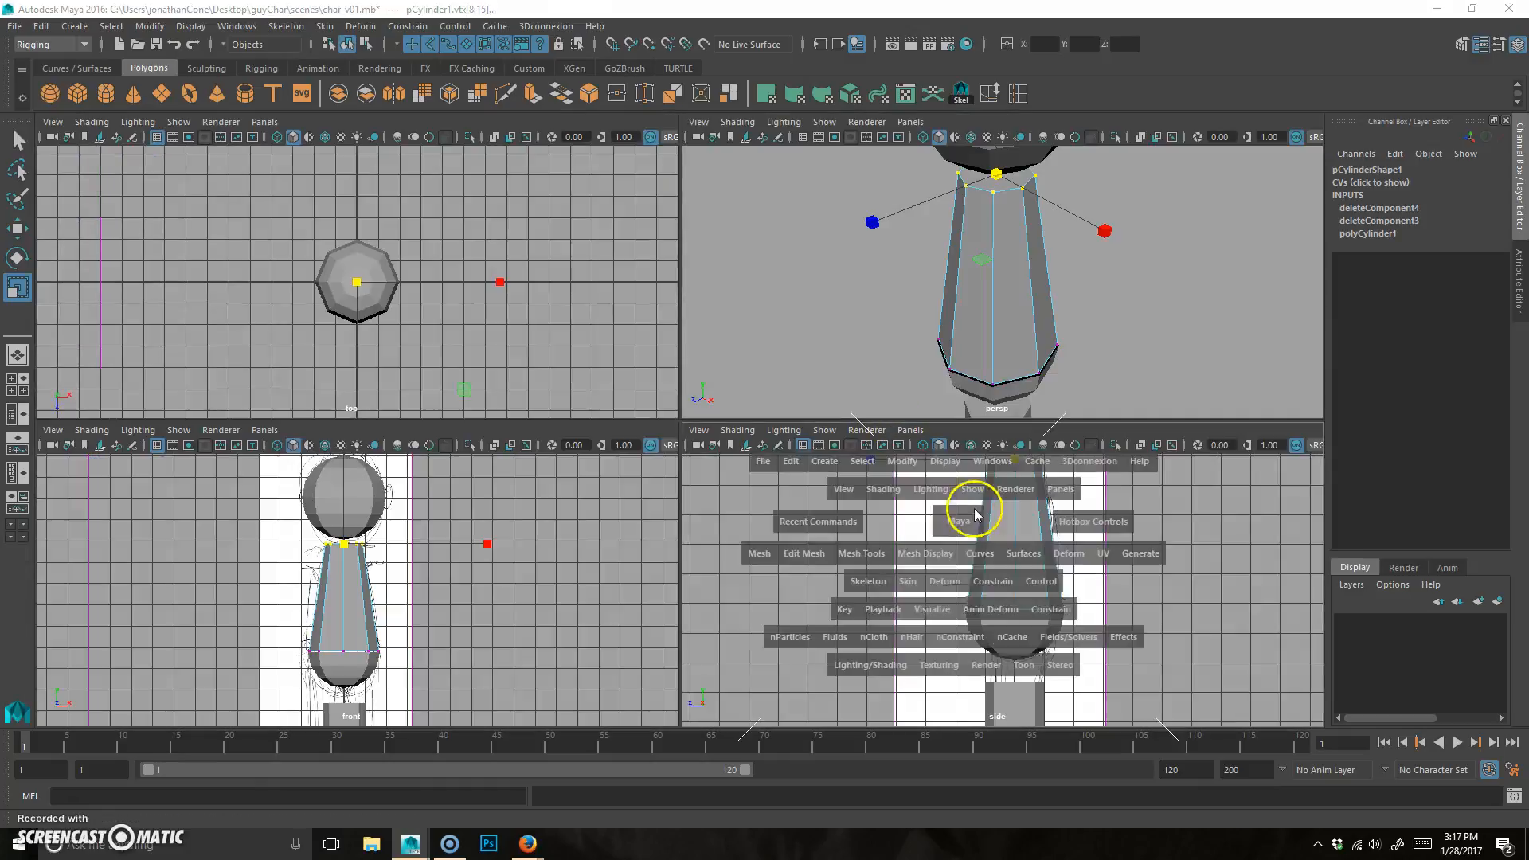
right_click_drag(861, 402, 812, 385, "alt")
middle_click_drag(813, 386, 809, 417, "alt")
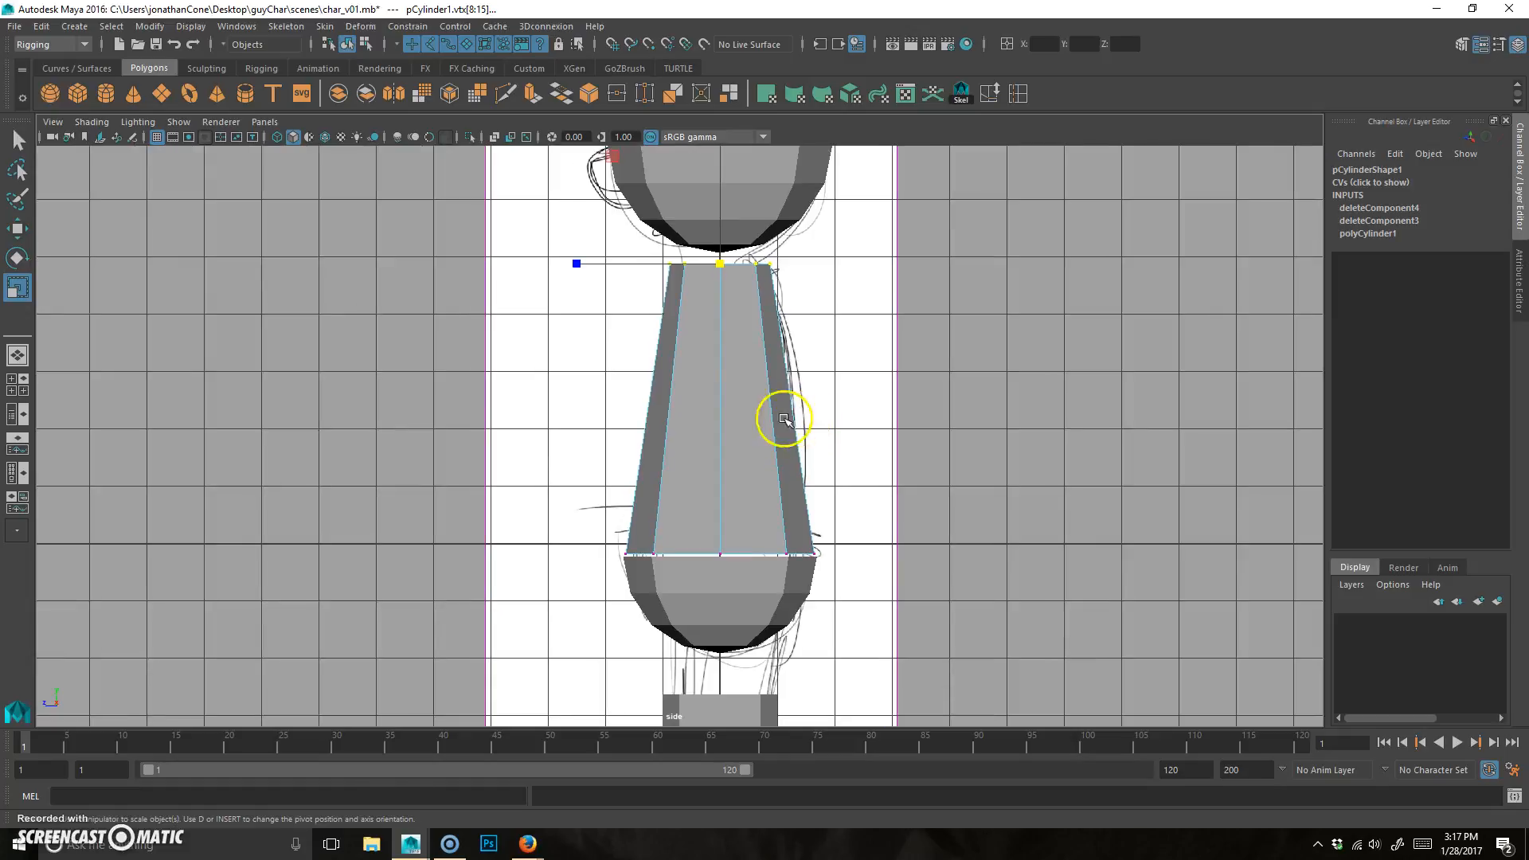
key("w")
left_click_drag(607, 266, 562, 322)
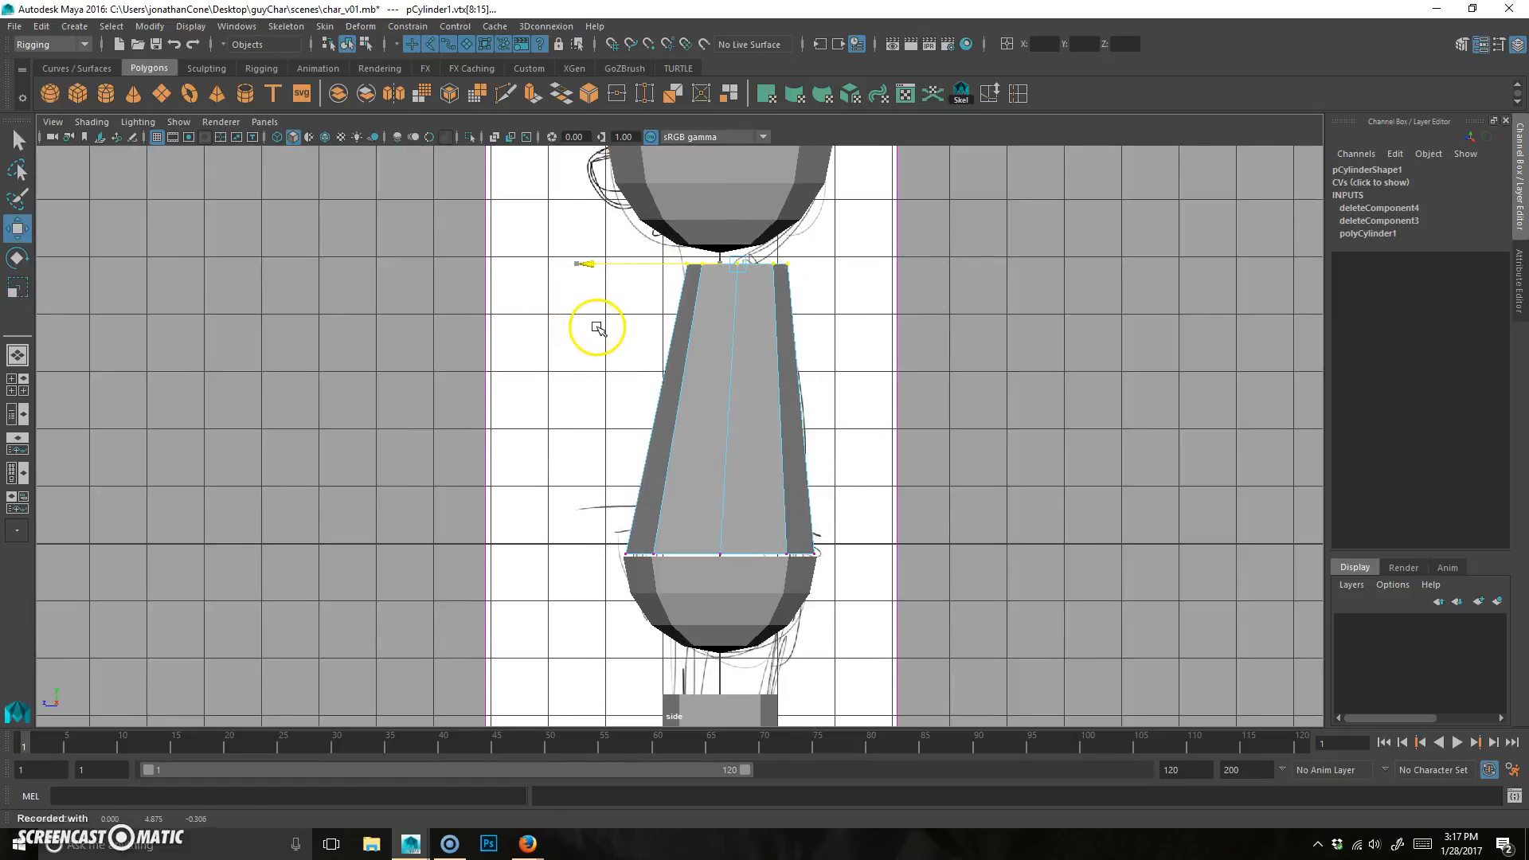
key("r")
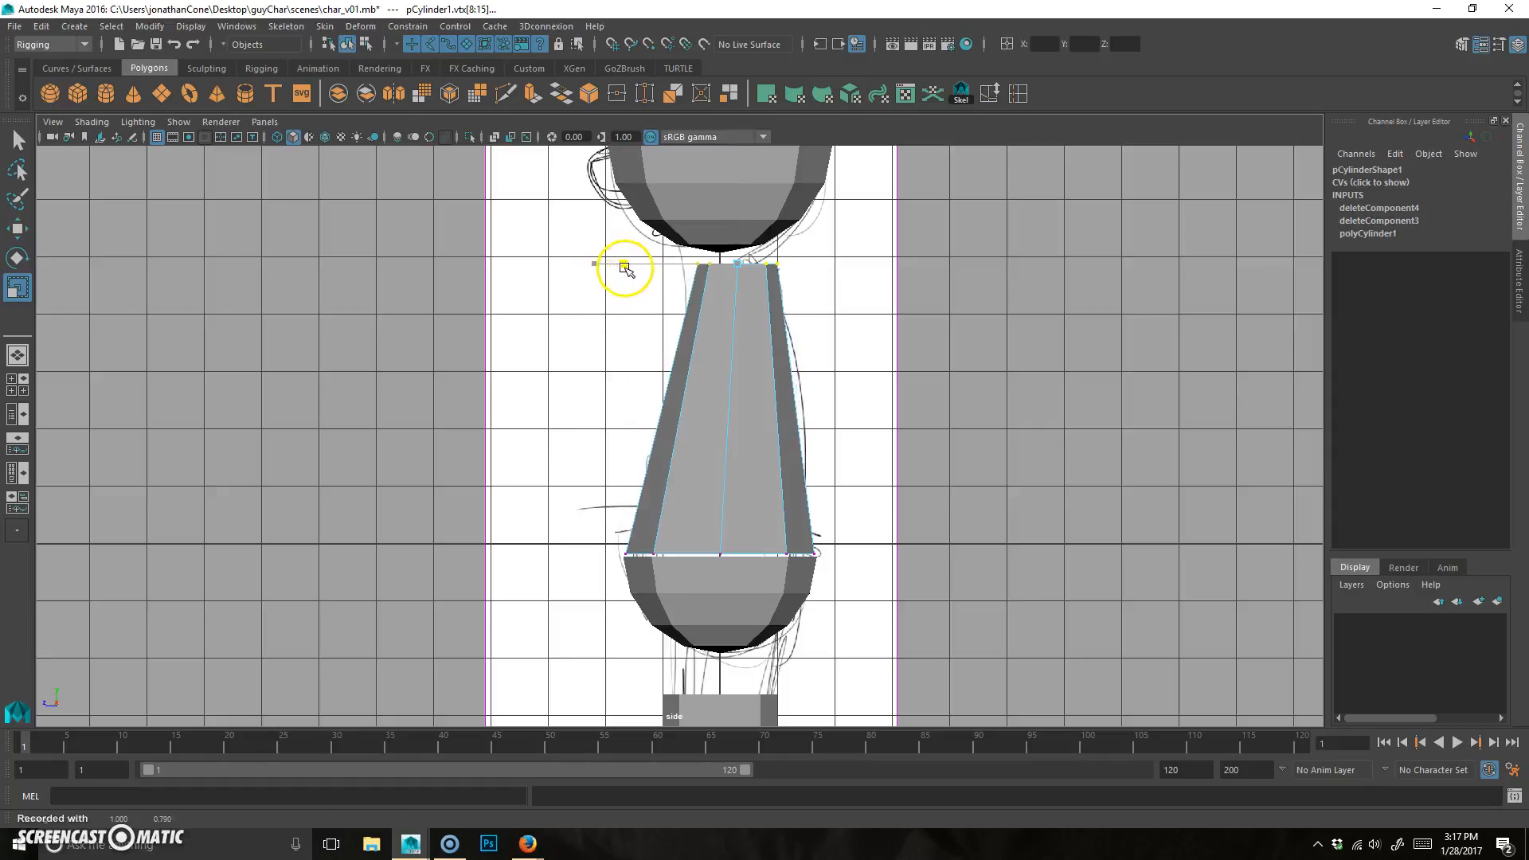
Step: Clear the vertex selection and examine the tapered torso from several angles in the perspective view
key("space")
key("space")
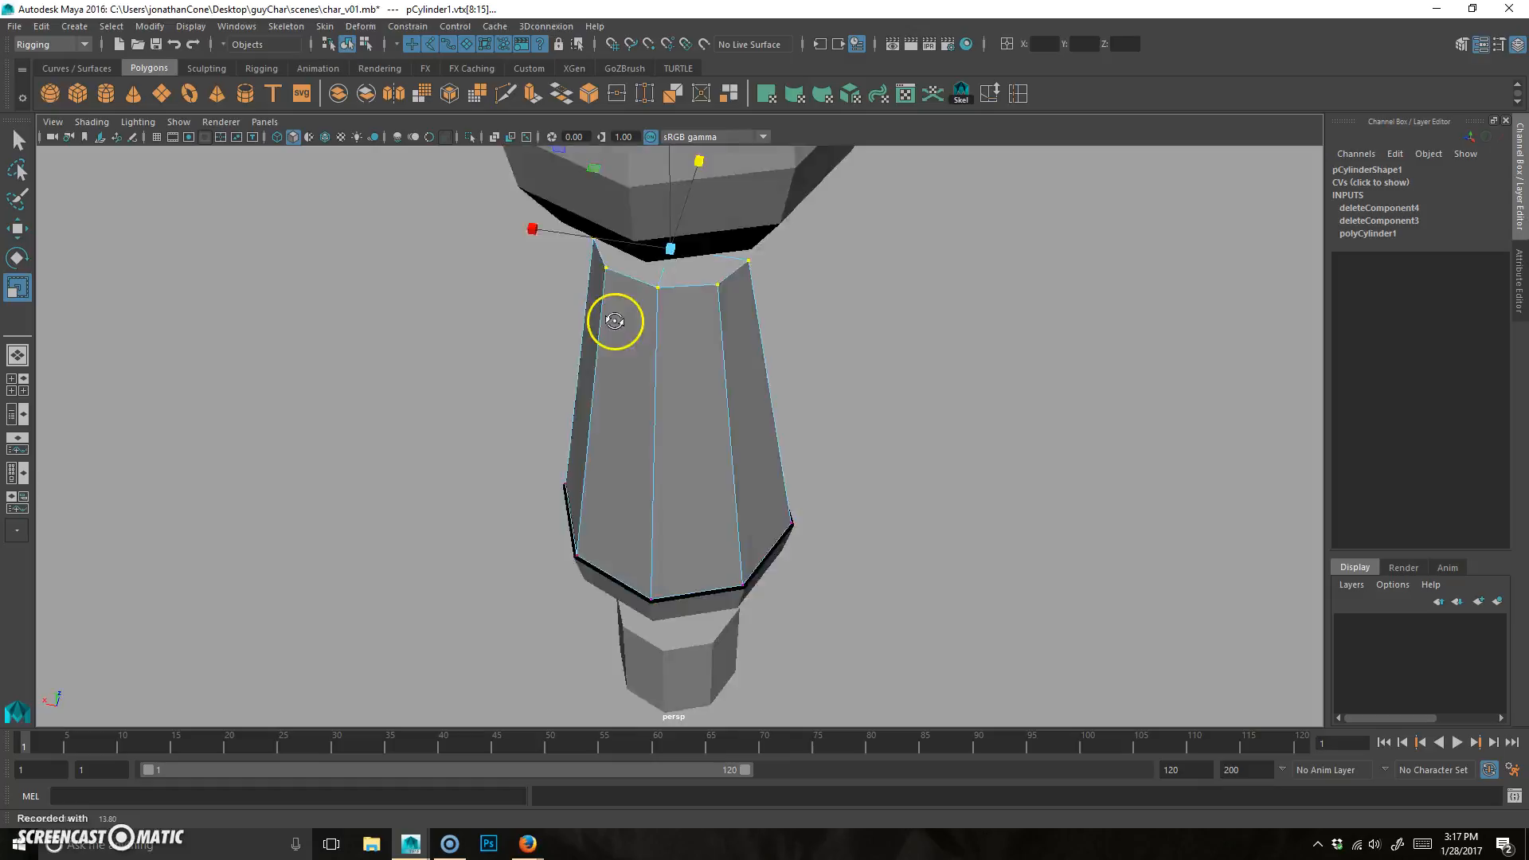
left_click_drag(905, 280, 852, 357, "alt")
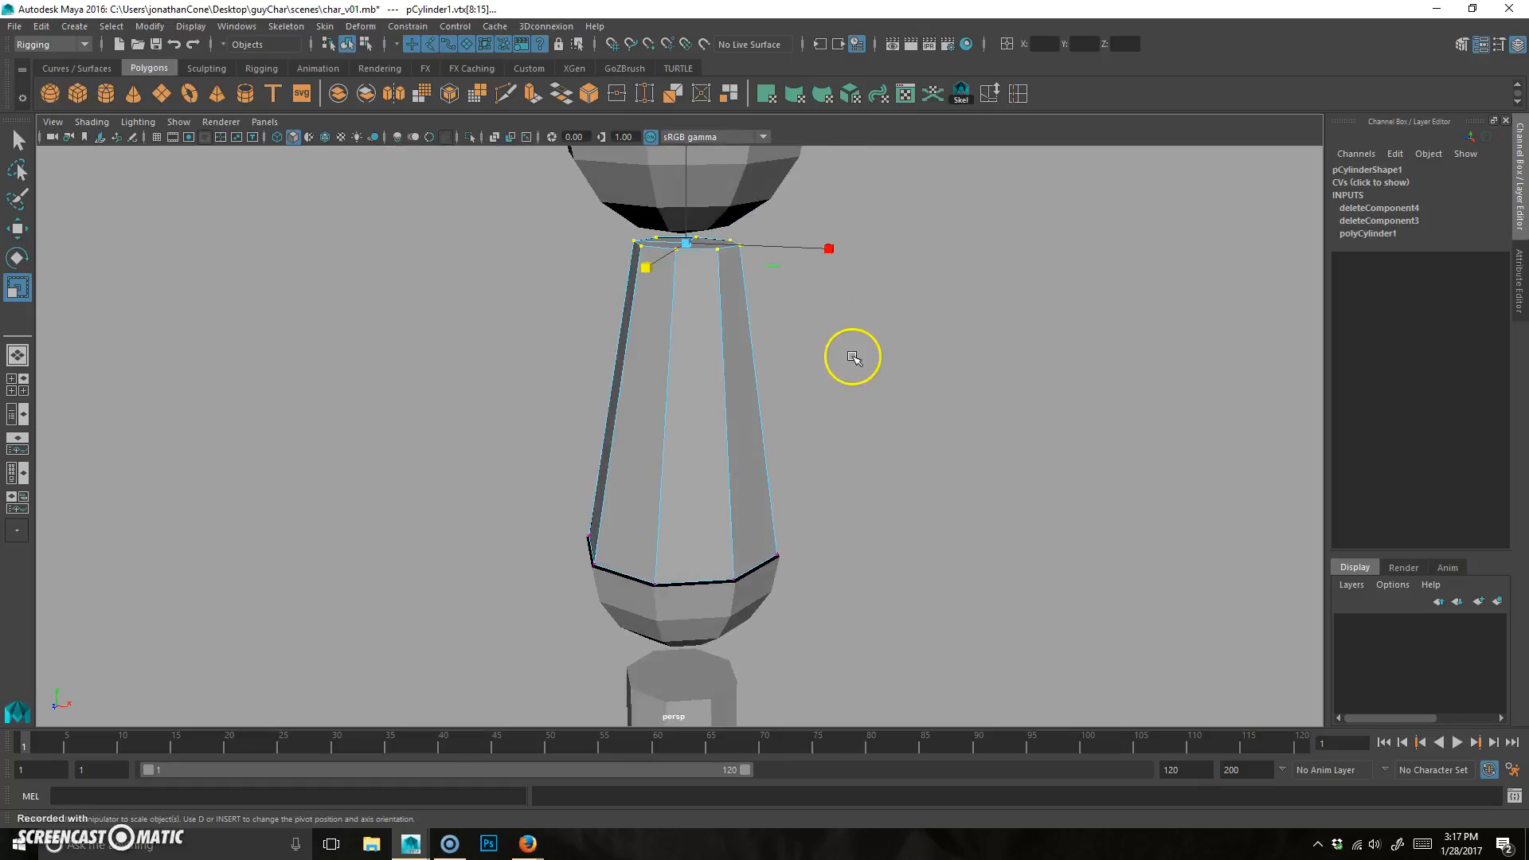
left_click_drag(739, 390, 762, 442, "alt")
left_click(894, 339)
left_click_drag(792, 499, 885, 477, "alt")
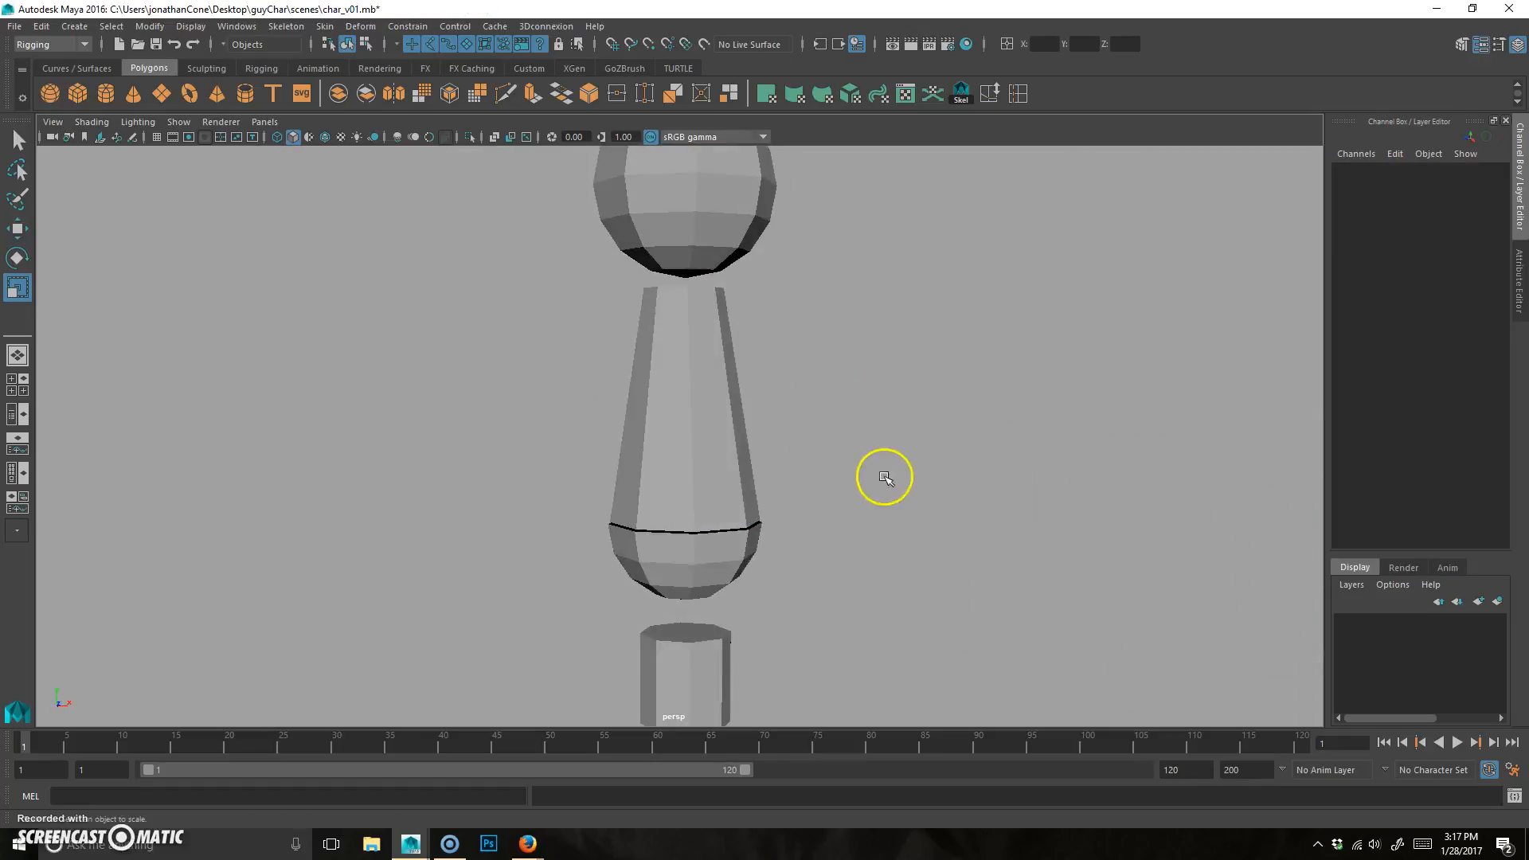
right_click_drag(949, 473, 744, 519, "alt")
Step: Duplicate the cylinder below the hips in the front view and move the copy beside the shoulder, to about X 2.68, Y 4.18
left_click(671, 576)
key("space")
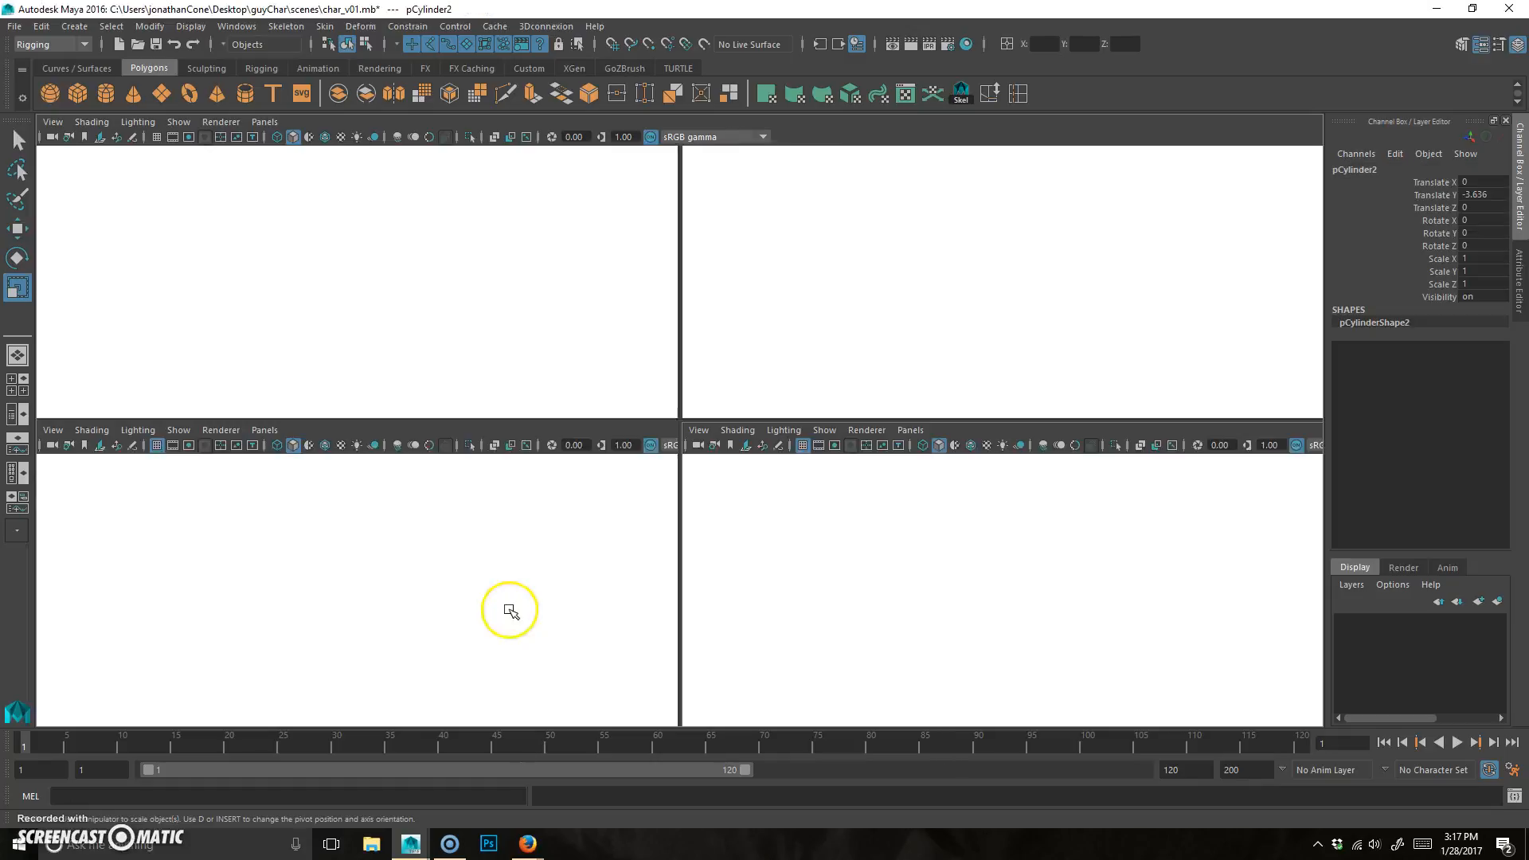
key("space")
middle_click_drag(617, 531, 587, 383, "alt")
right_click_drag(649, 388, 535, 446, "alt")
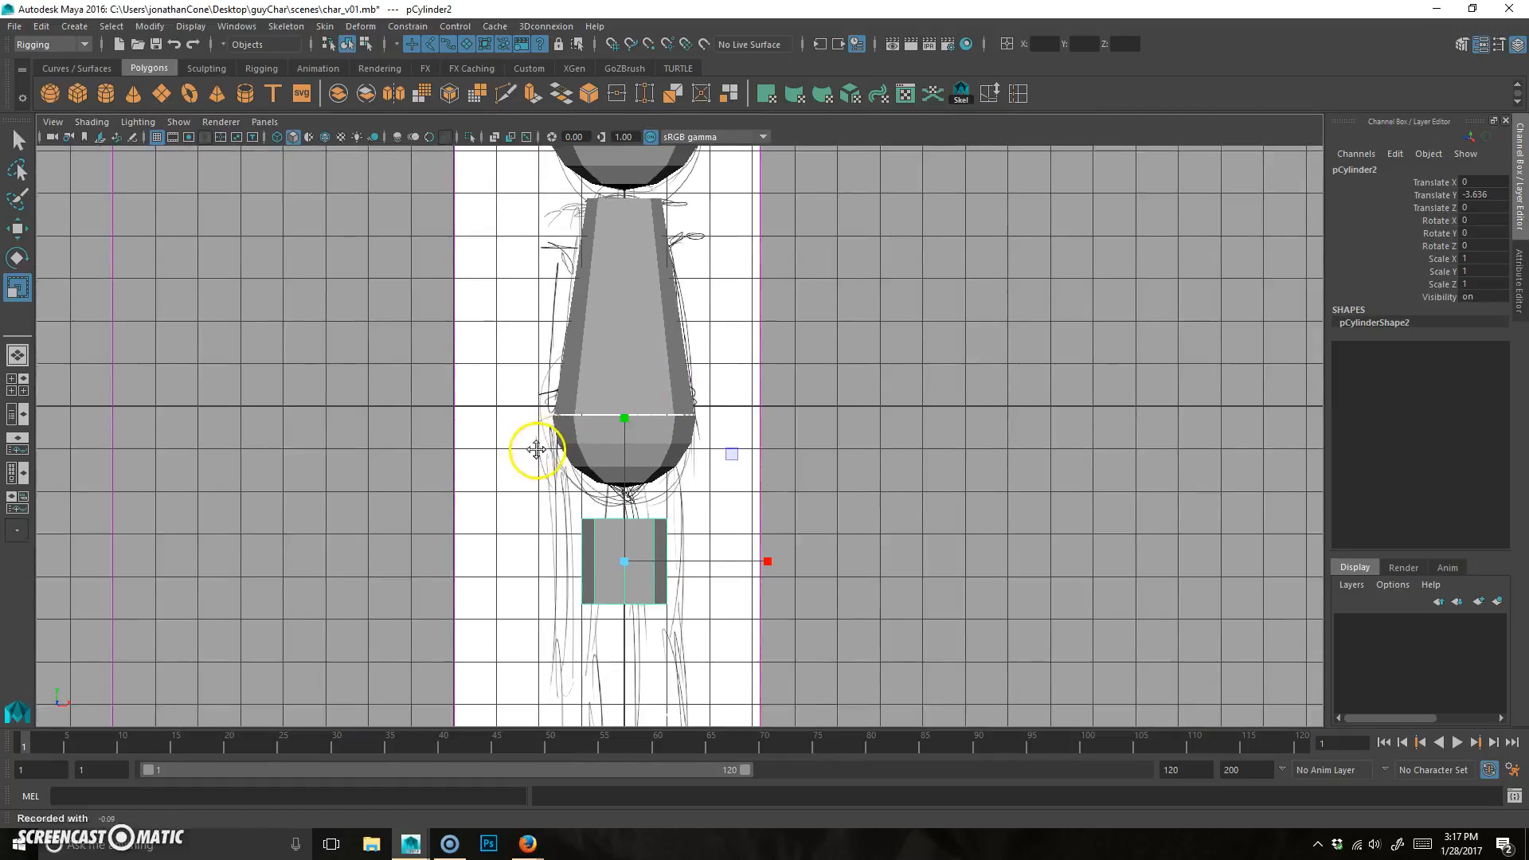
middle_click_drag(536, 447, 498, 542, "alt")
right_click_drag(629, 495, 529, 530, "alt")
mouse_move(613, 542)
middle_mouse_down("alt")
mouse_move(601, 521)
mouse_move(680, 505)
mouse_move(670, 481)
mouse_move(757, 293)
mouse_move(778, 171)
mouse_move(780, 195)
middle_mouse_up("alt")
key("w")
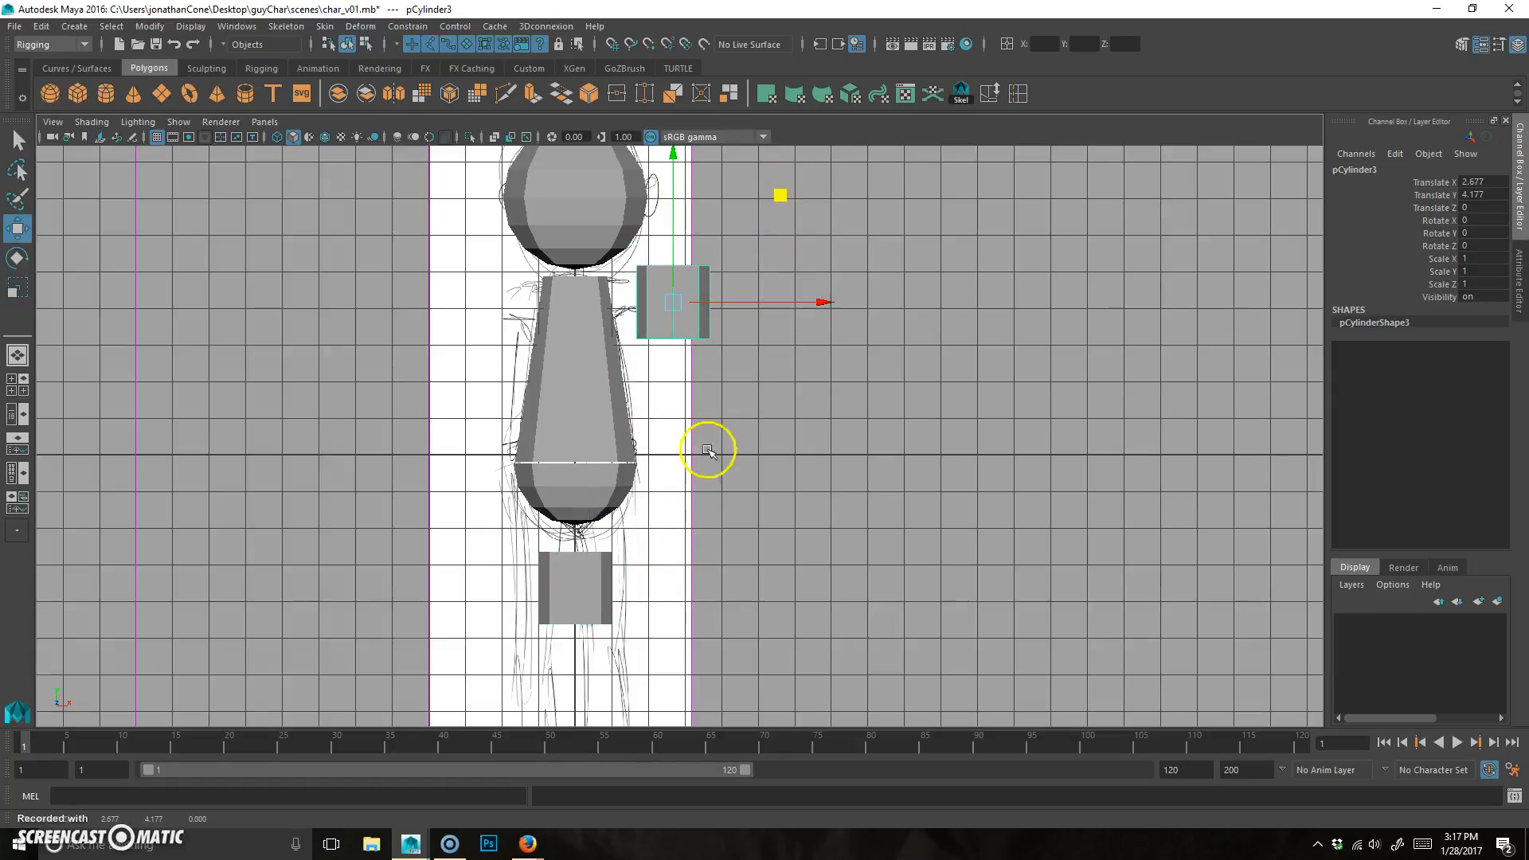
Step: Scale the cylinder below the hips uniformly to about 0.56 and position it just under the hip bowl over the sketched leg
left_click(552, 575)
right_click_drag(456, 620, 700, 547, "alt")
middle_click_drag(700, 547, 737, 482, "alt")
right_click_drag(523, 529, 605, 553, "alt")
middle_click_drag(591, 559, 662, 444, "alt")
right_click_drag(662, 444, 686, 453, "alt")
middle_click_drag(686, 454, 624, 488, "alt")
key("r")
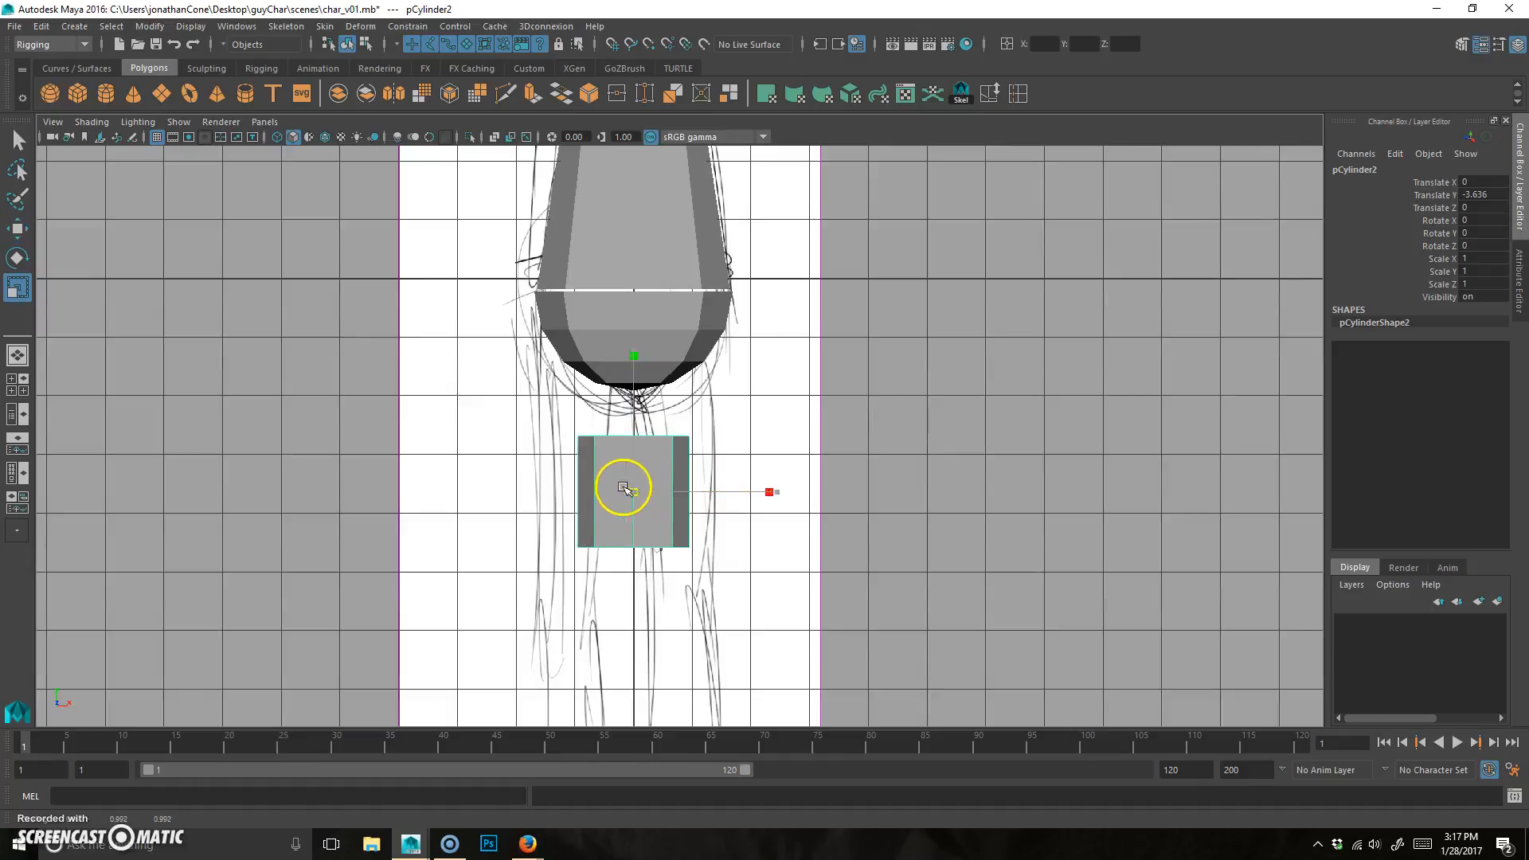
key("w")
middle_click_drag(743, 386, 782, 334)
right_click_drag(730, 447, 761, 444, "alt")
middle_click_drag(799, 374, 769, 371, "alt")
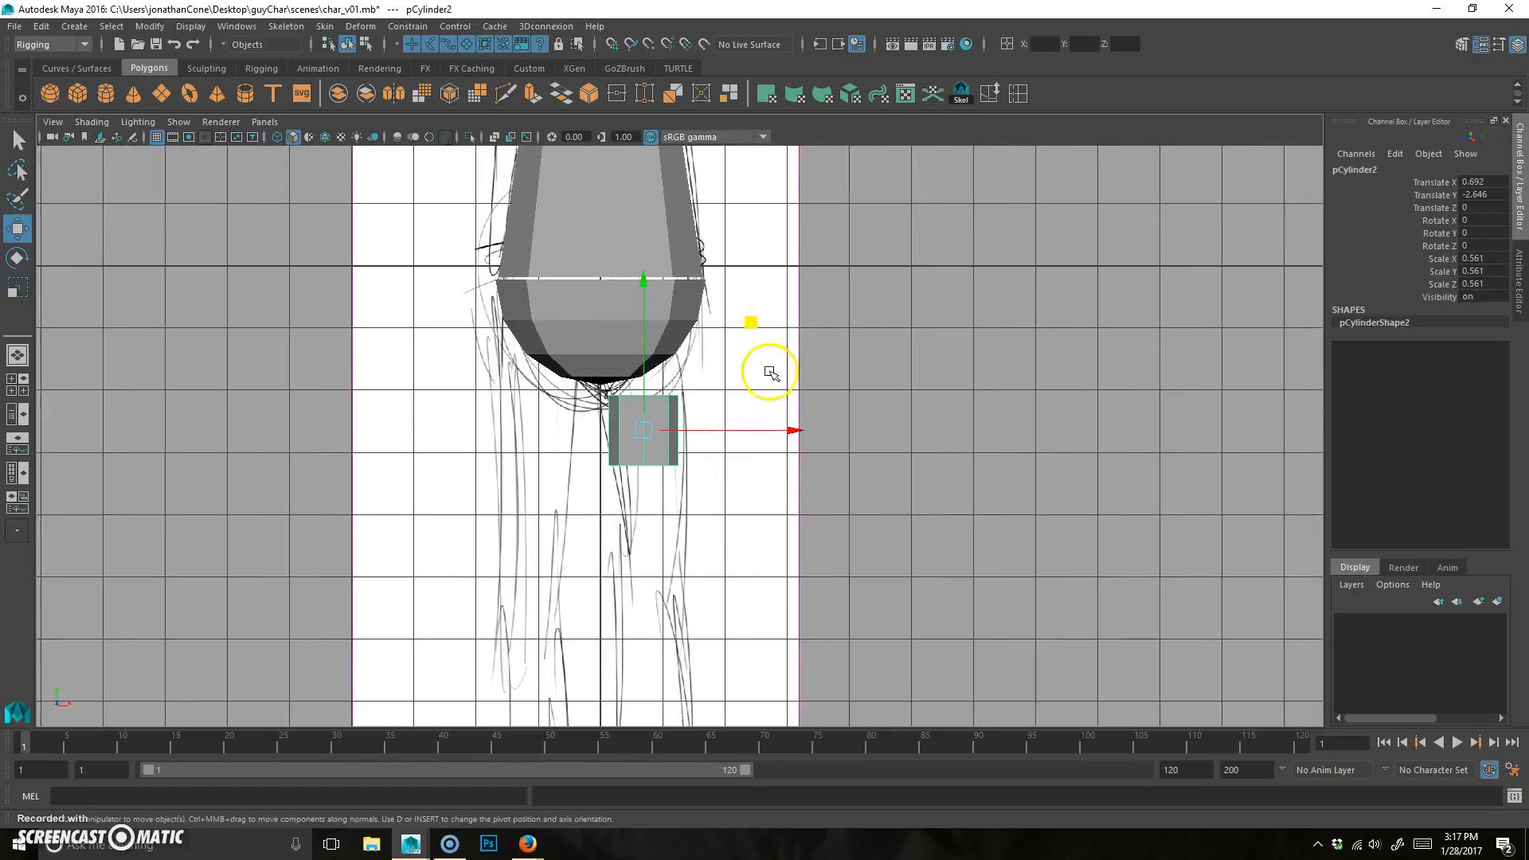
left_click_drag(756, 322, 763, 315)
Step: Lower the leg cylinder's bottom vertices to the sketched ankle, at about Y -8.71
right_click_drag(673, 444, 704, 445, "alt")
middle_click_drag(649, 485, 657, 478, "alt")
right_click_drag(660, 420, 545, 431)
left_click_drag(536, 543, 786, 434)
right_click_drag(882, 432, 551, 515, "alt")
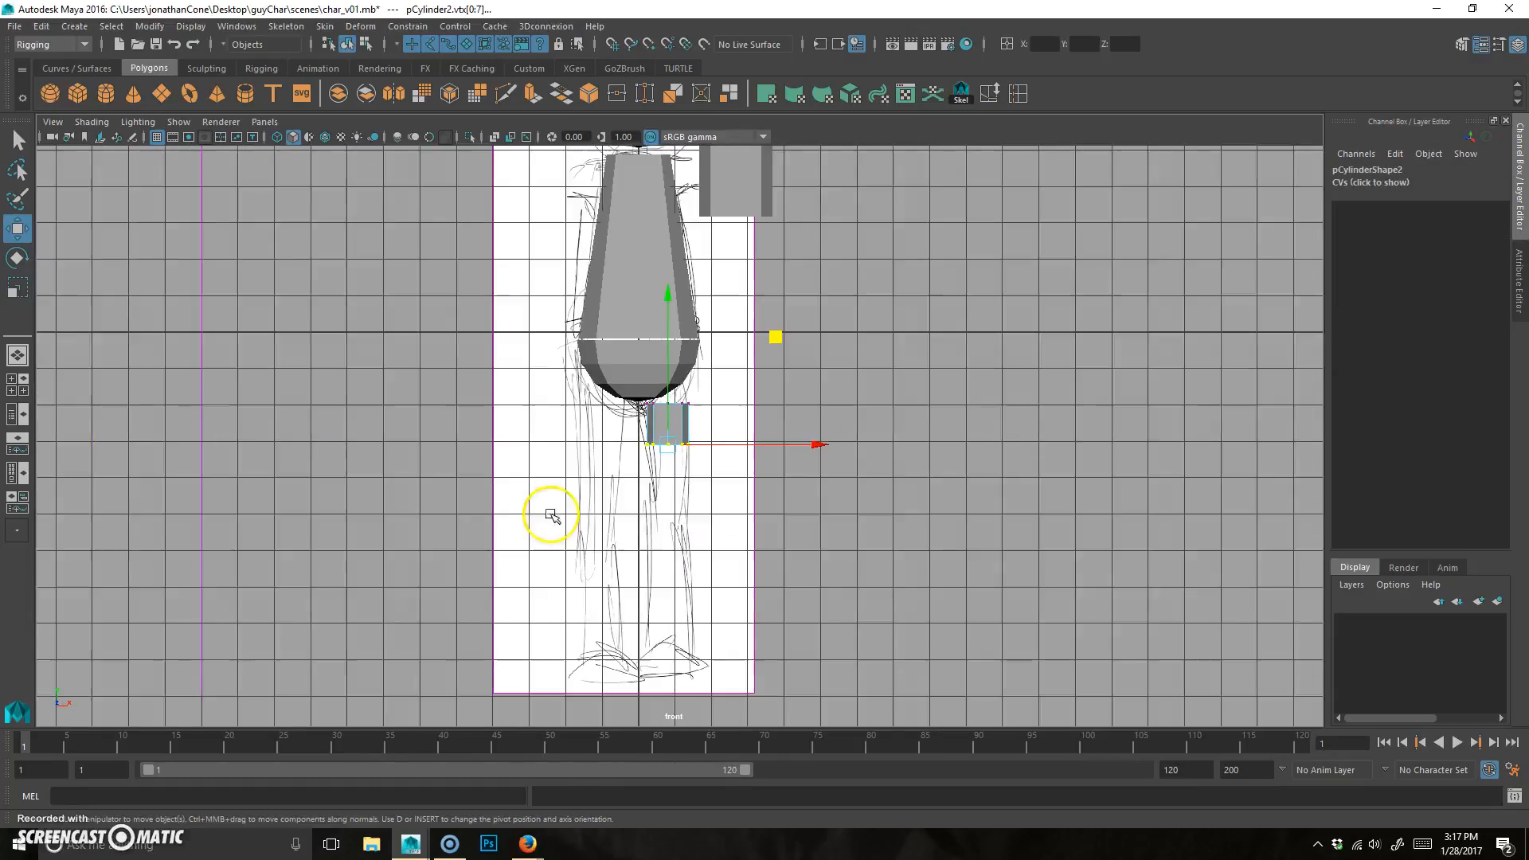
middle_click_drag(679, 509, 699, 424, "alt")
left_click_drag(689, 212, 685, 389)
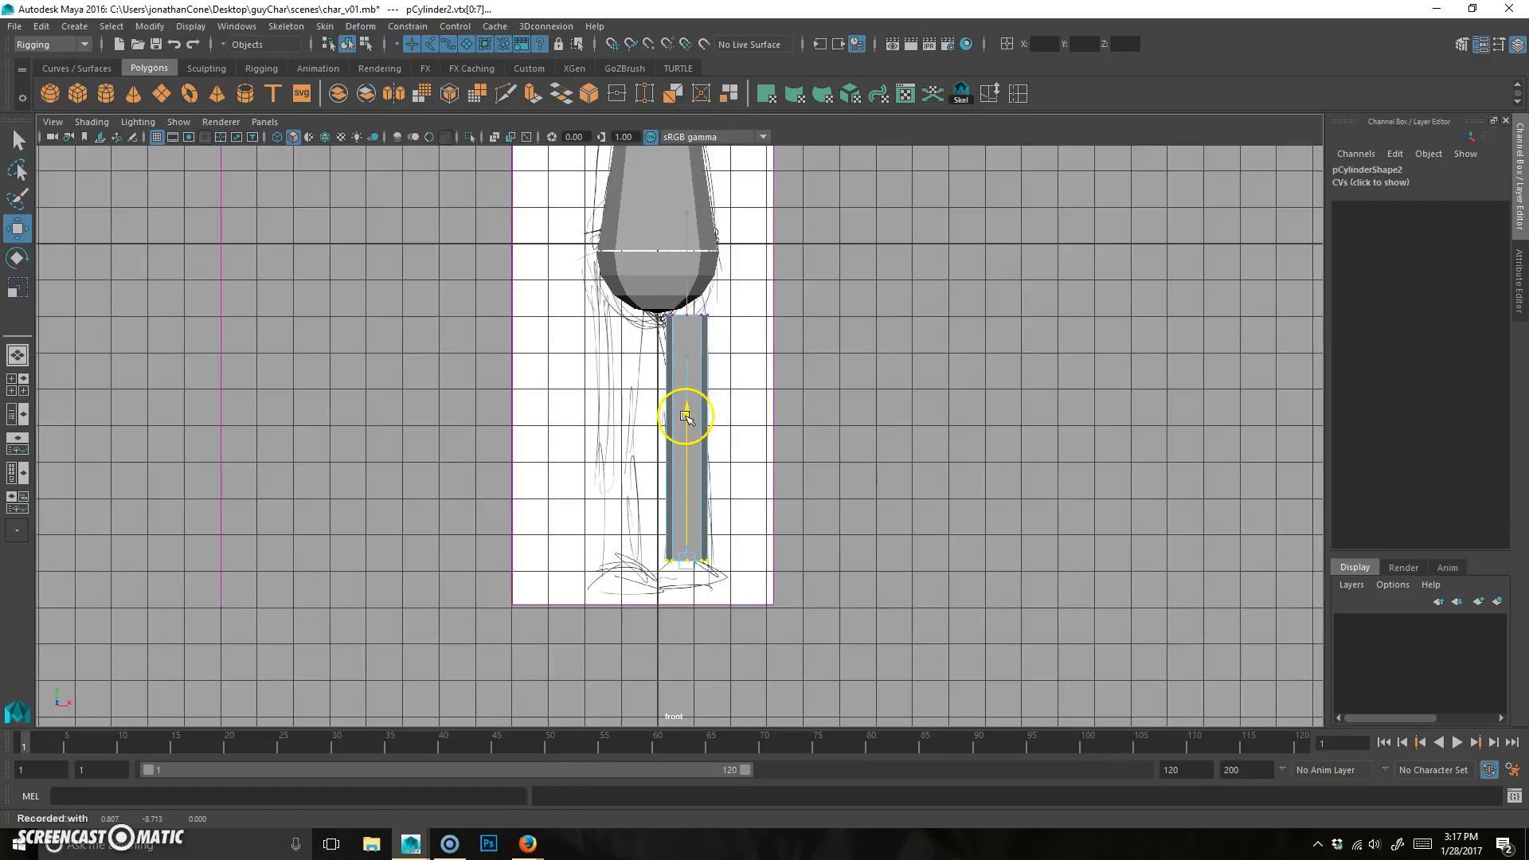
middle_click_drag(781, 325, 766, 405, "alt")
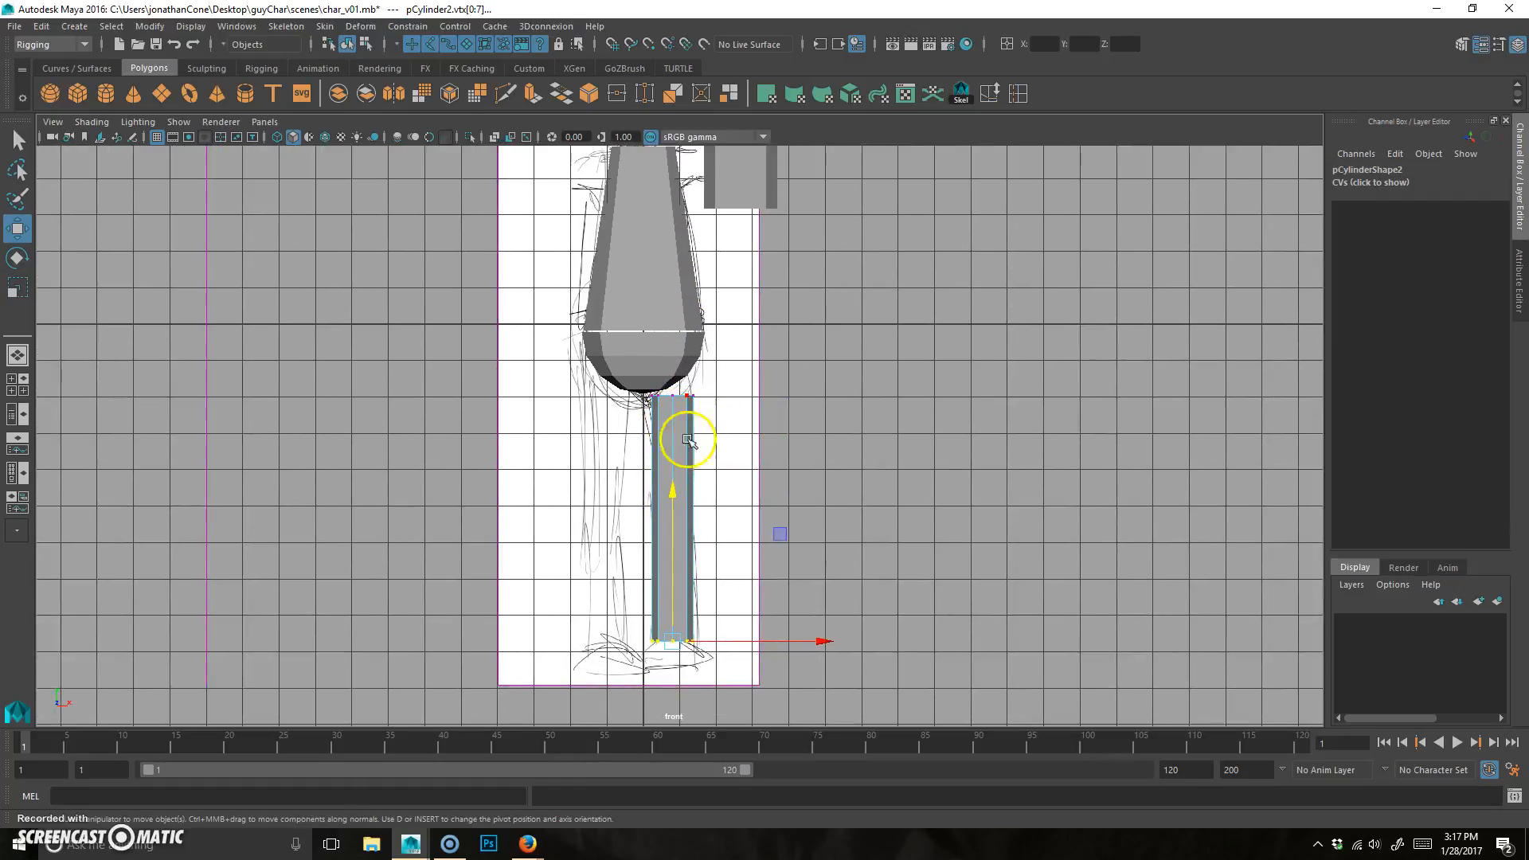
Step: Rescale the leg cylinder's top vertices slightly to fit the width of the sketched thigh
key("r")
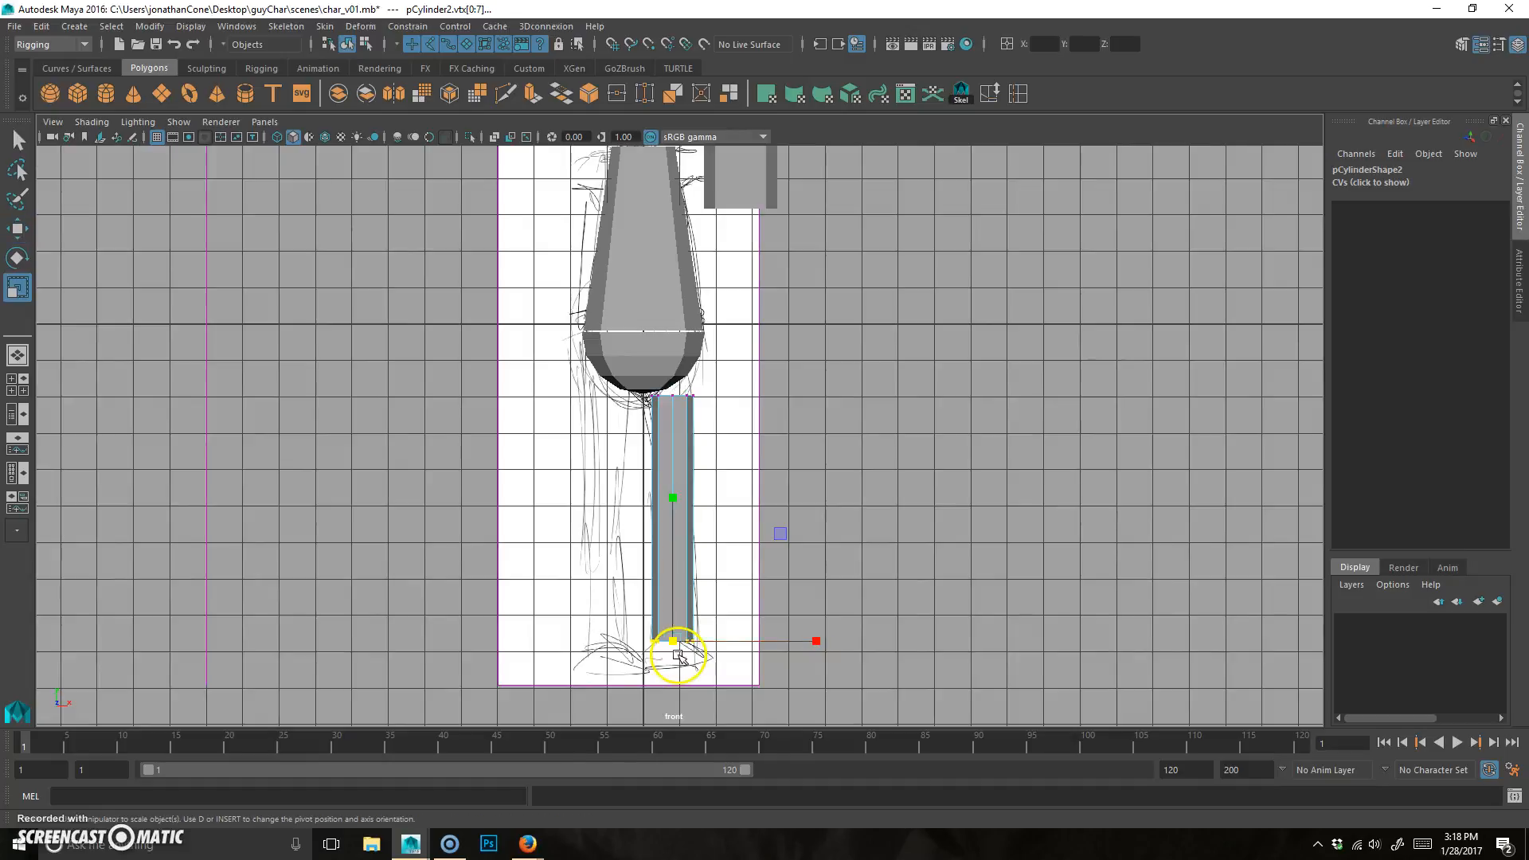
left_click_drag(755, 355, 603, 434)
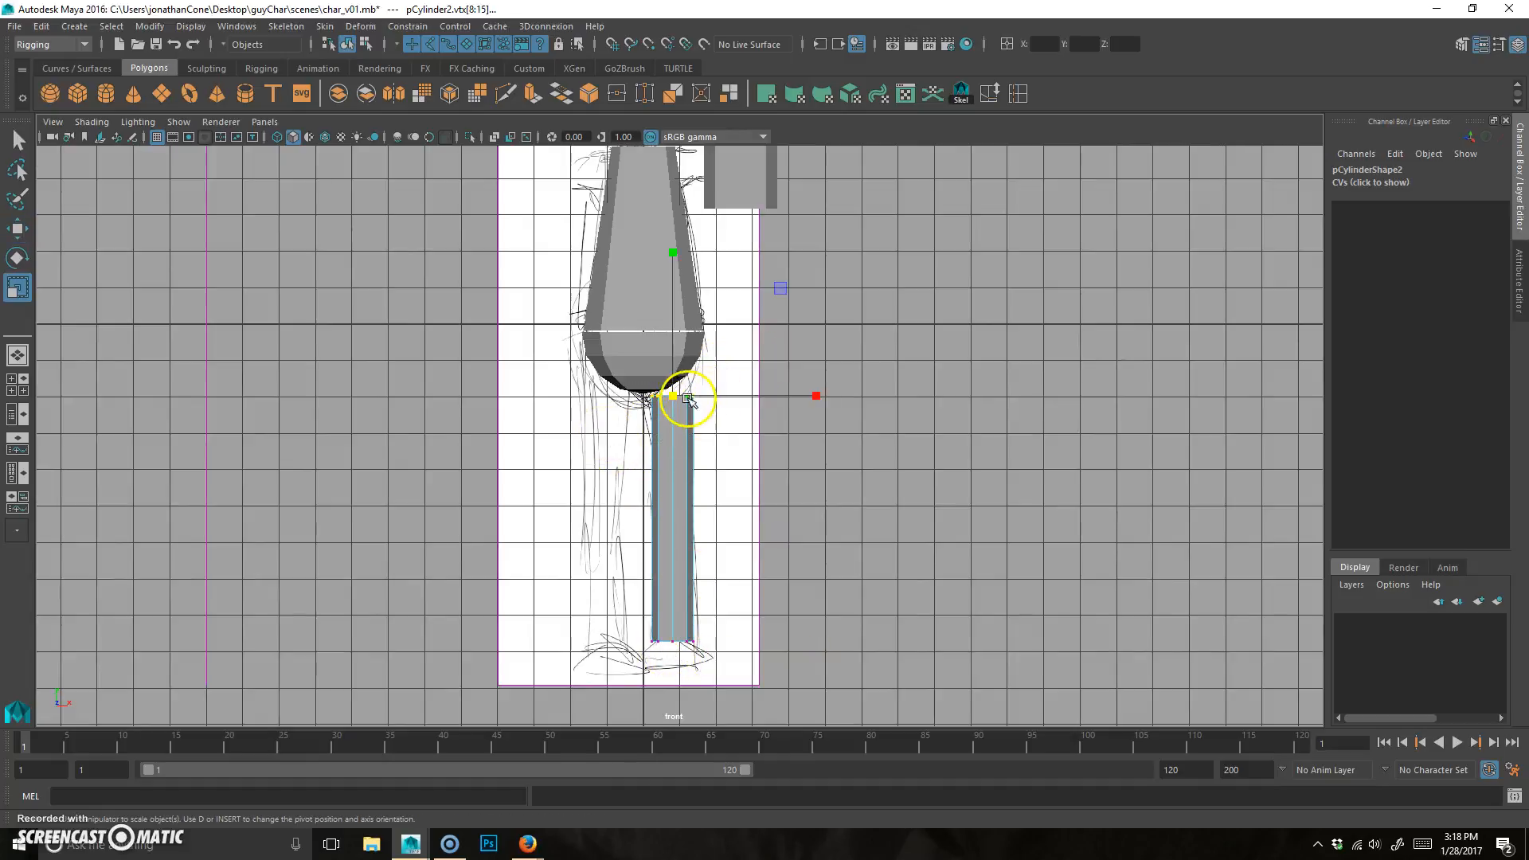
left_click_drag(677, 394, 671, 393)
scroll(690, 404, "up", 1)
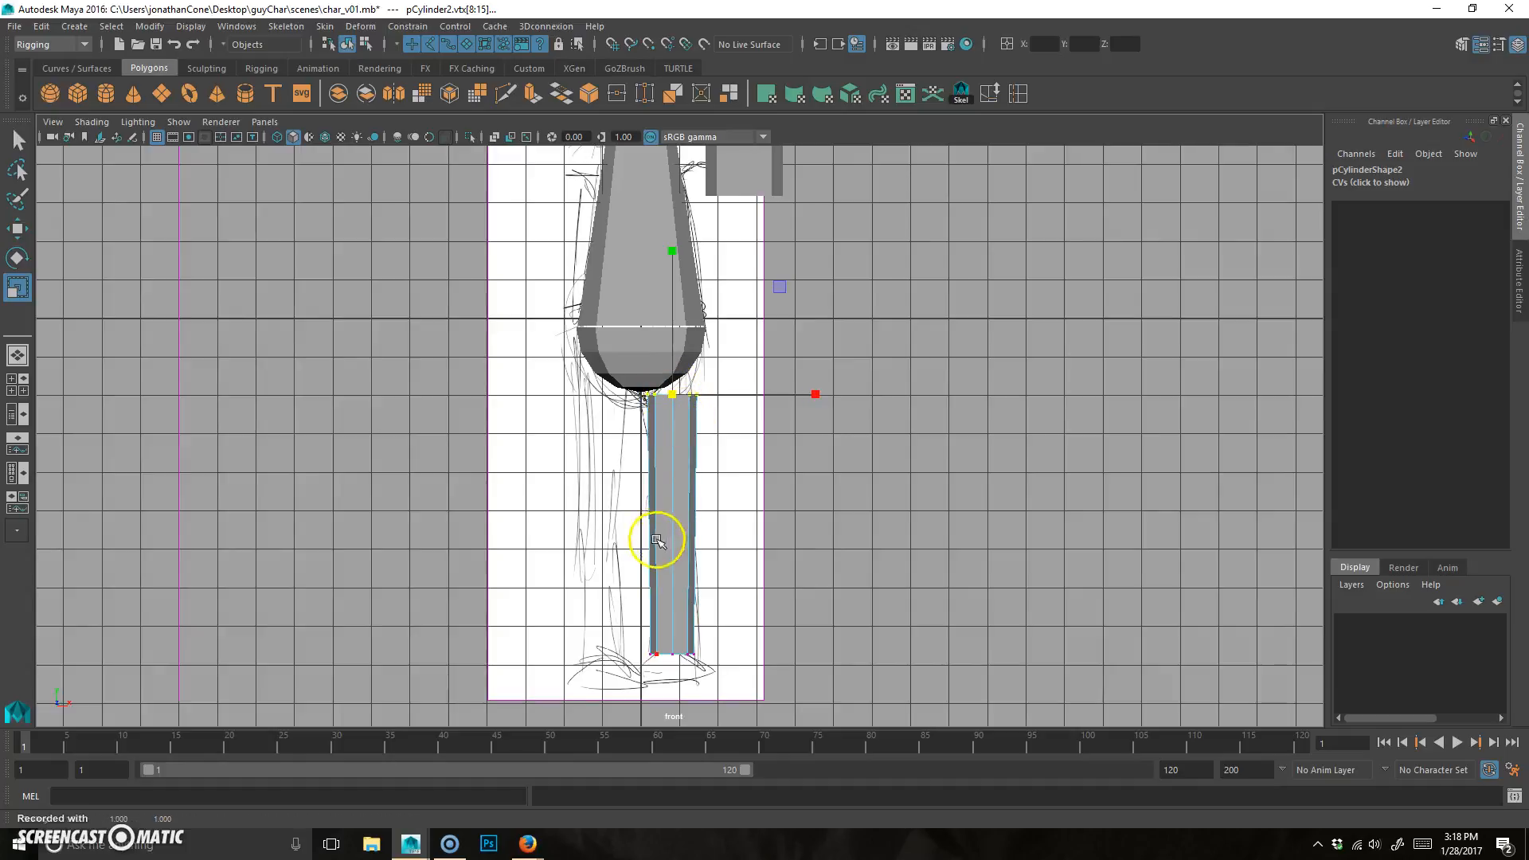
Step: Rotate the cylinder beside the shoulder 90 degrees in Z so it lies horizontally
middle_click_drag(861, 237, 875, 457, "alt")
left_click(778, 348)
right_click_drag(710, 468, 804, 384, "alt")
middle_click_drag(805, 384, 793, 437, "alt")
key("e")
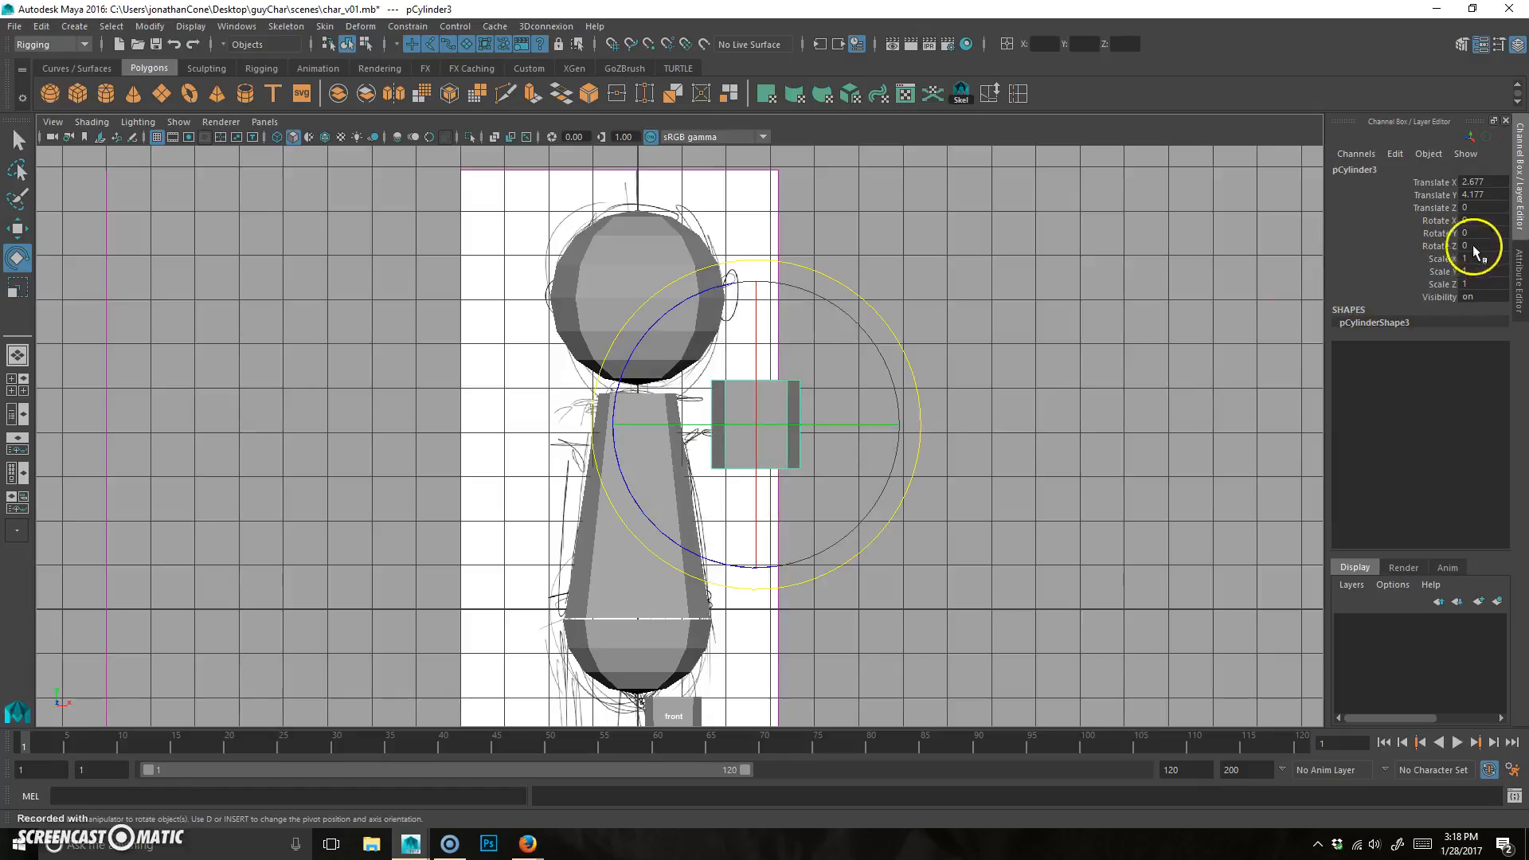
middle_click_drag(741, 425, 744, 438, "alt")
left_click_drag(670, 436, 614, 418)
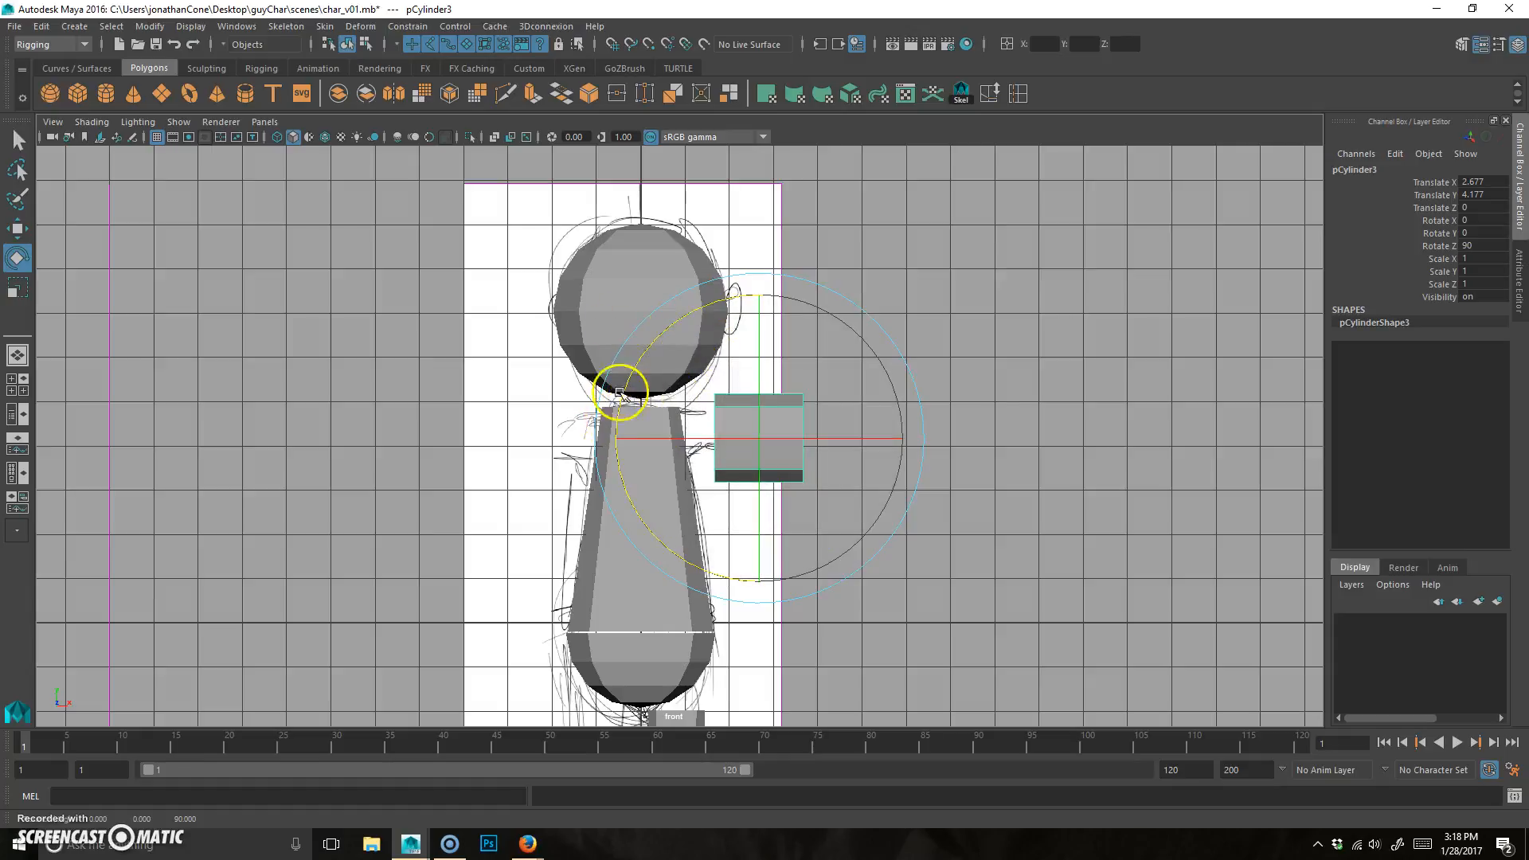
scroll(635, 444, "up", 1)
Step: Scale the arm cylinder uniformly to about 0.35 and place it at the shoulder, at about X 1.48, Y 4.45
key("r")
left_click_drag(766, 436, 650, 437)
key("w")
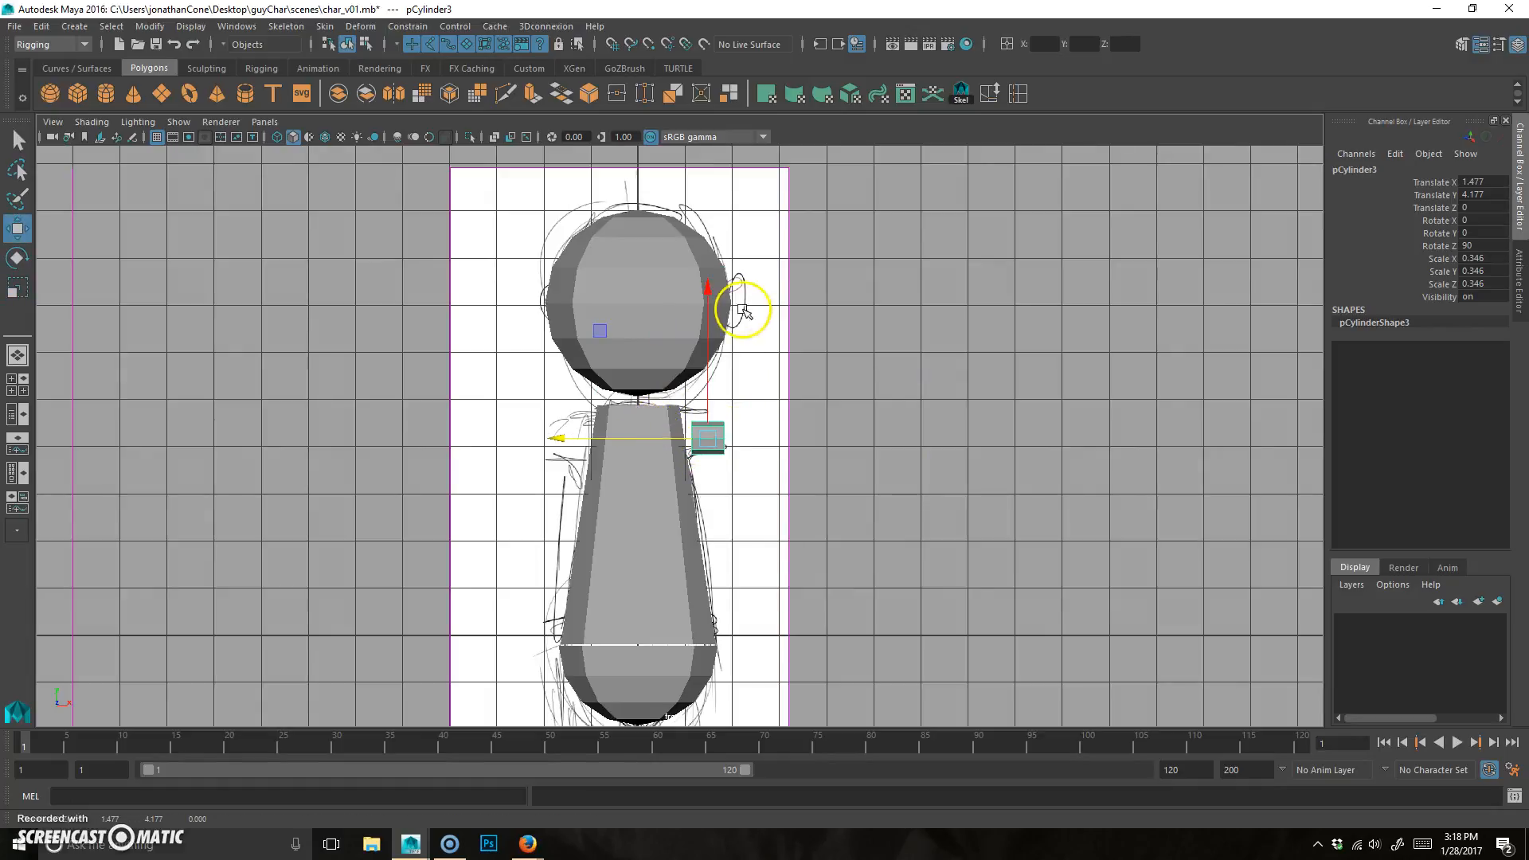
left_click_drag(700, 385, 706, 366)
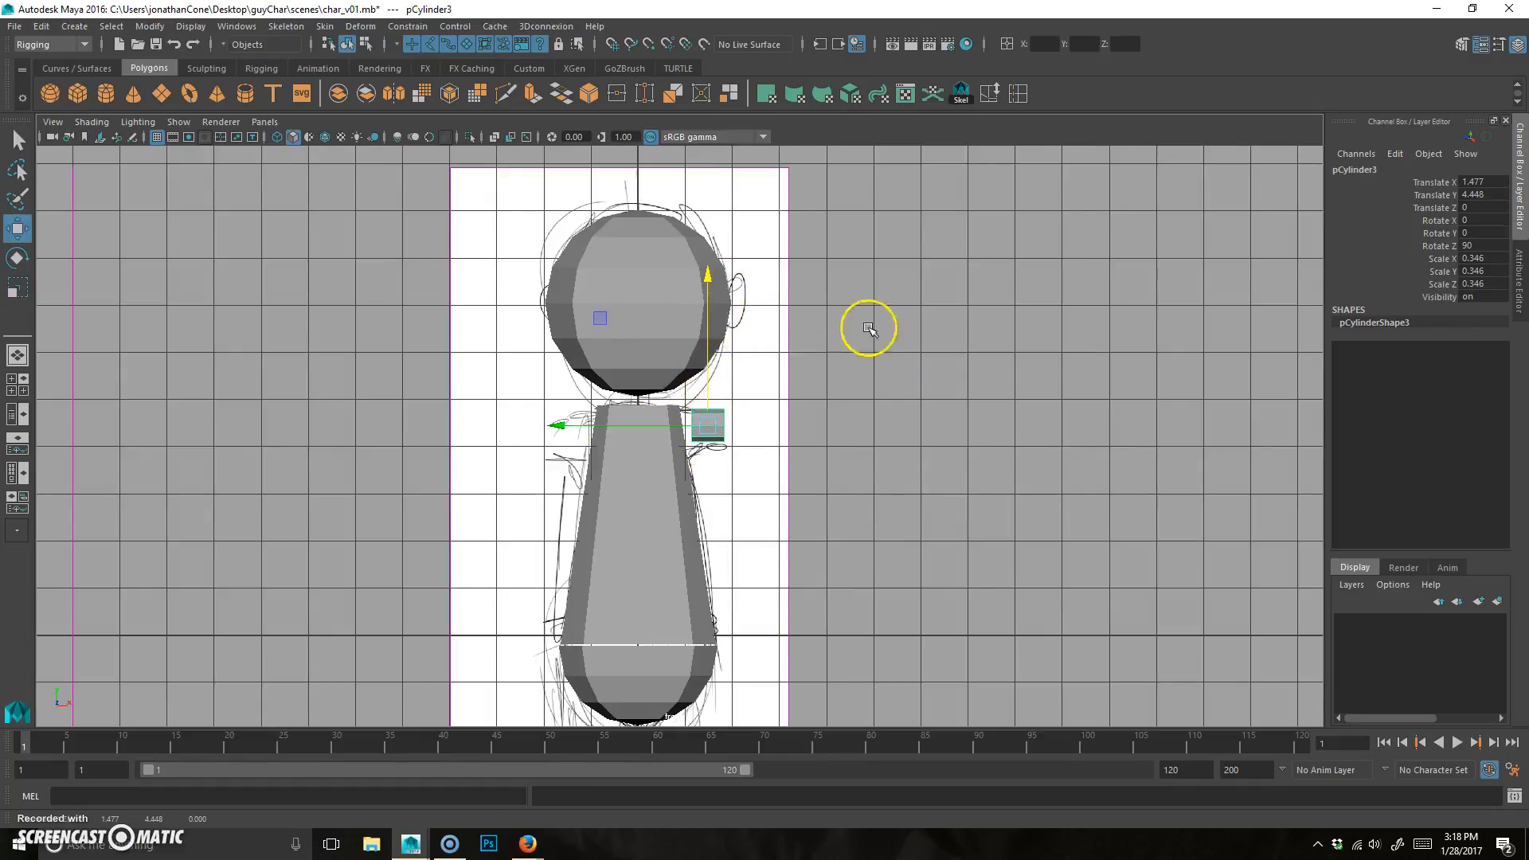
Step: Stretch the arm cylinder along its length to a Y scale of about 1.93 and move it outward to about X 3.18
key("space")
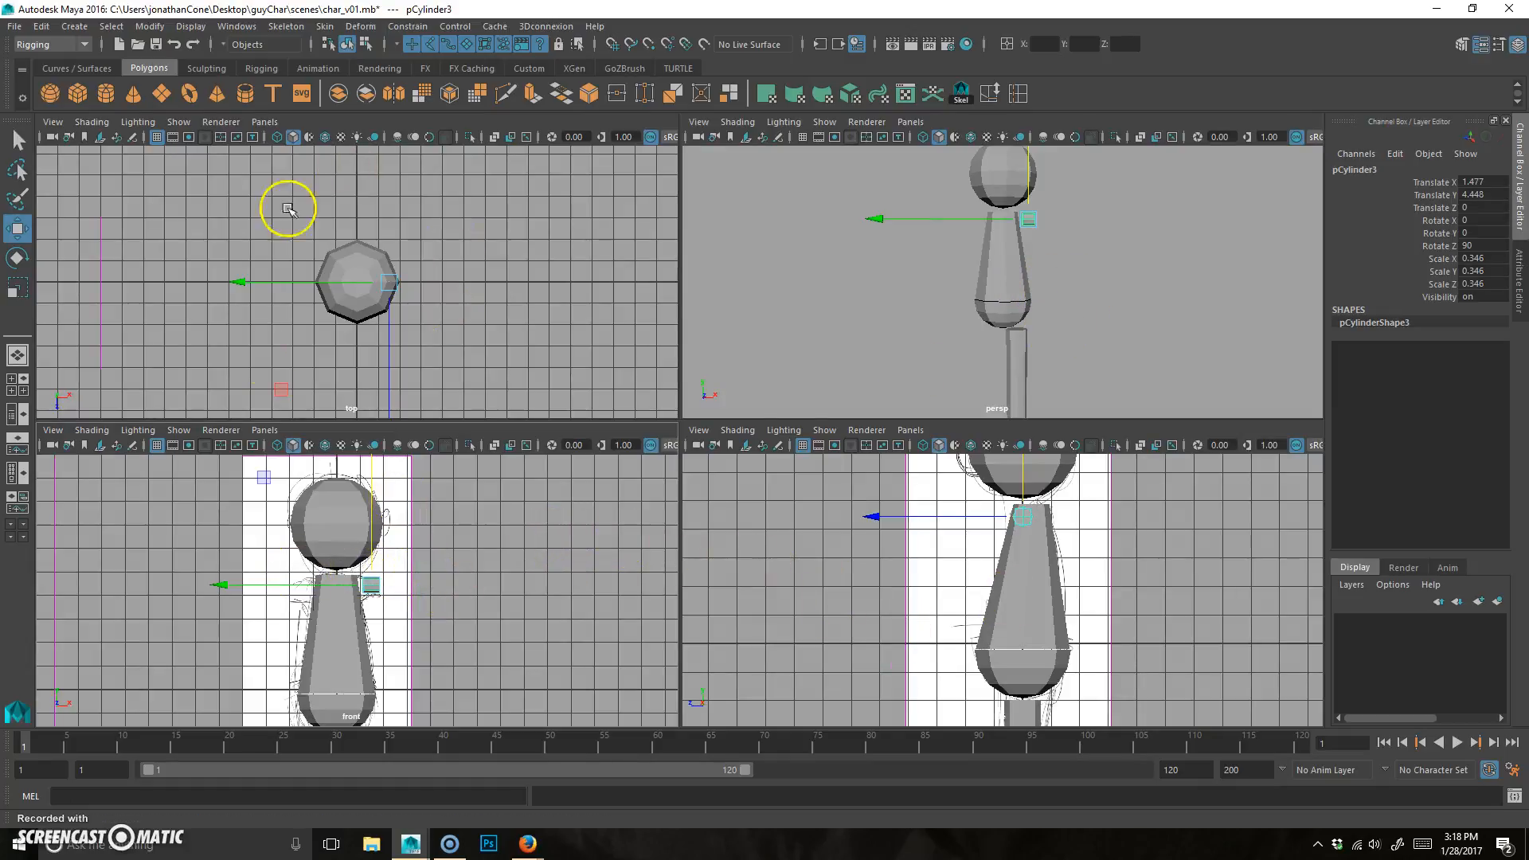
key("space")
key("space")
key("space")
scroll(685, 548, "down", 5)
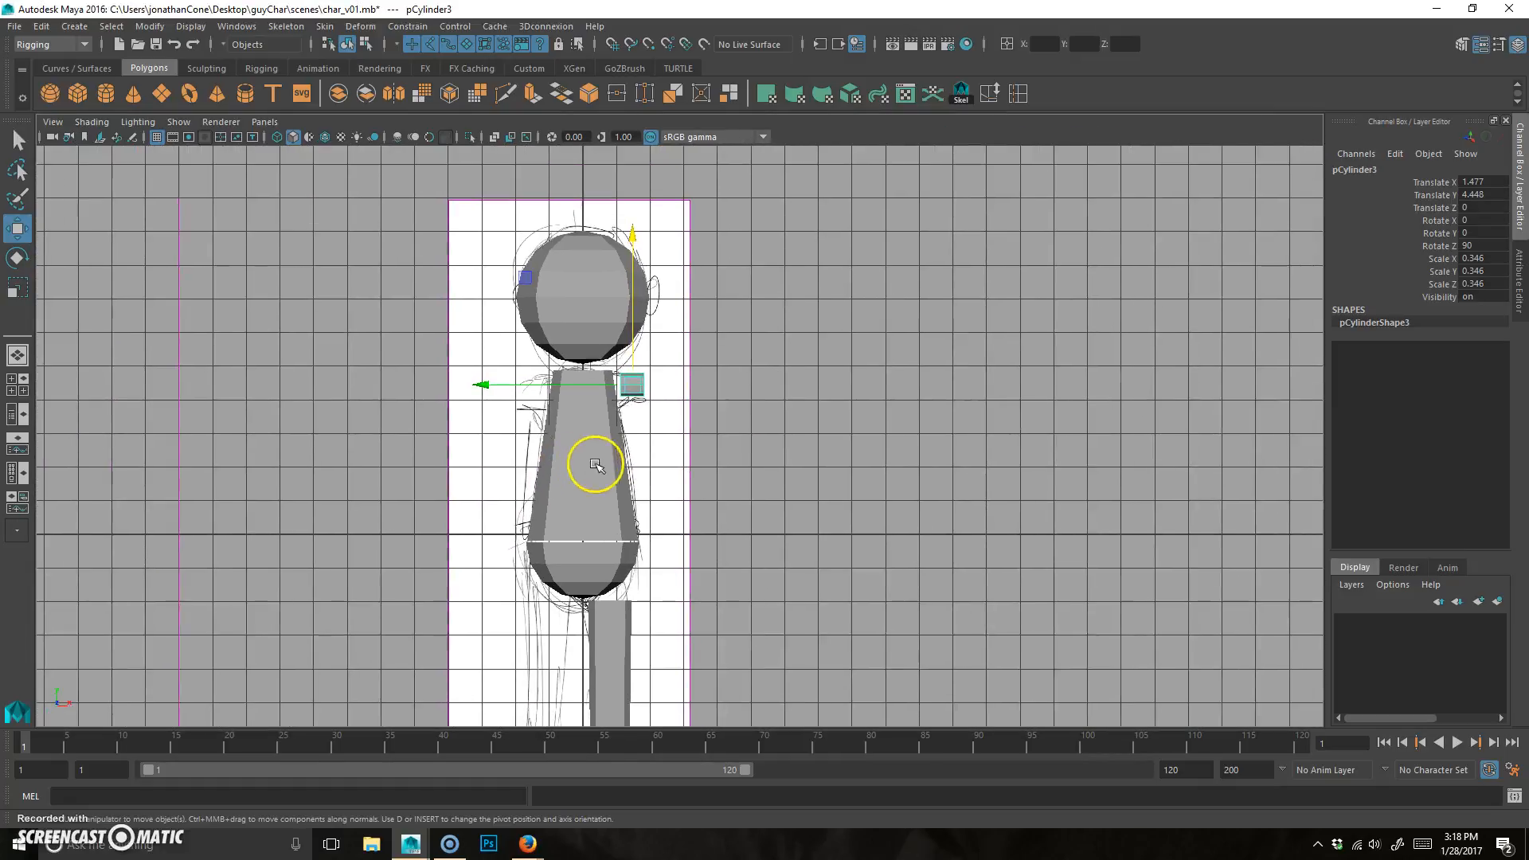
key("r")
left_click_drag(488, 386, 230, 388)
left_click_drag(490, 388, 375, 378)
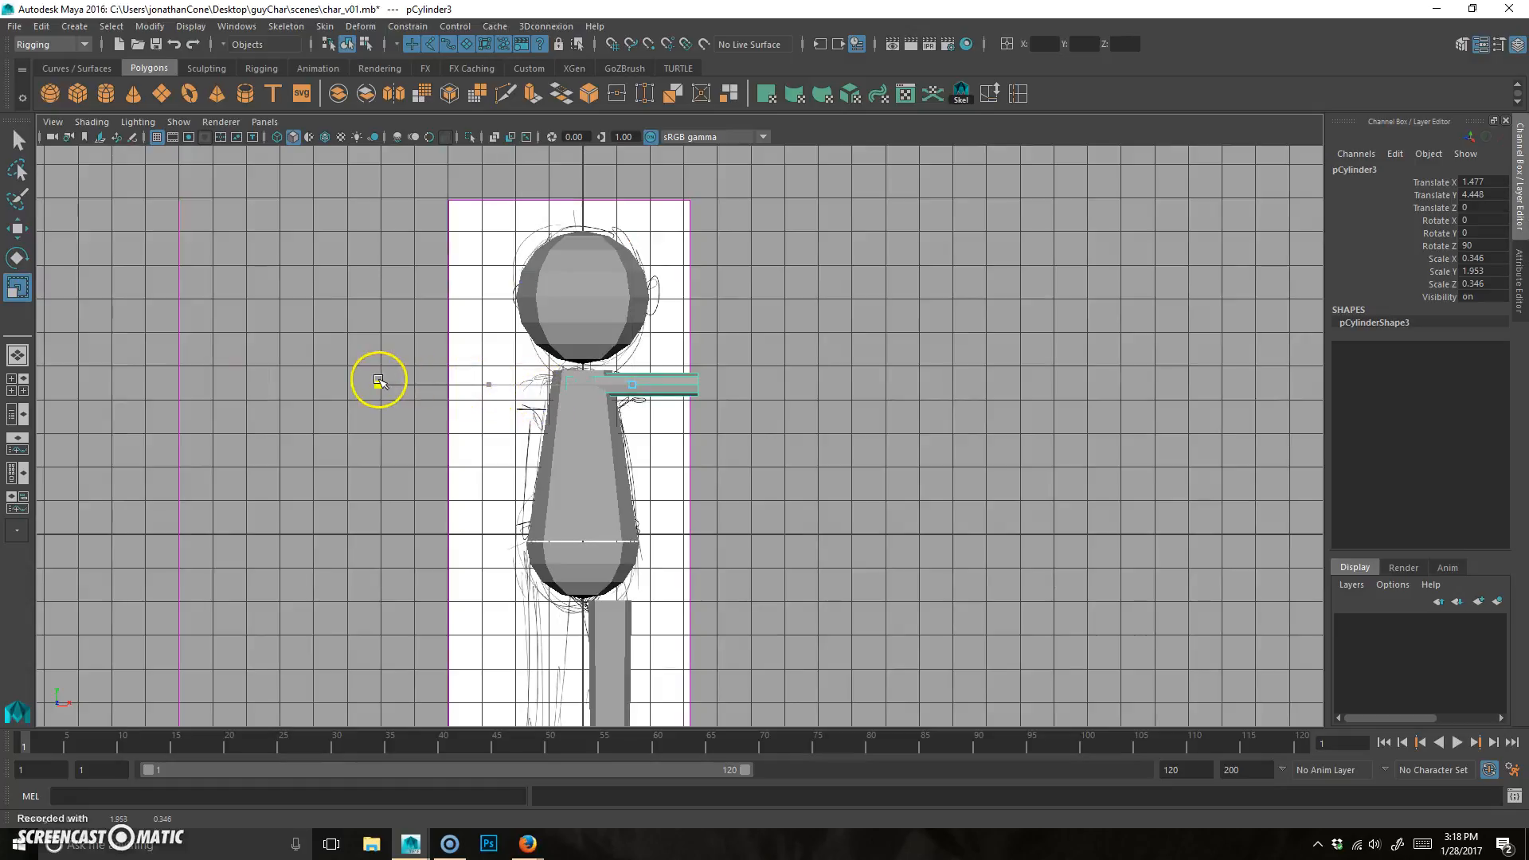
key("w")
left_click_drag(495, 385, 570, 396)
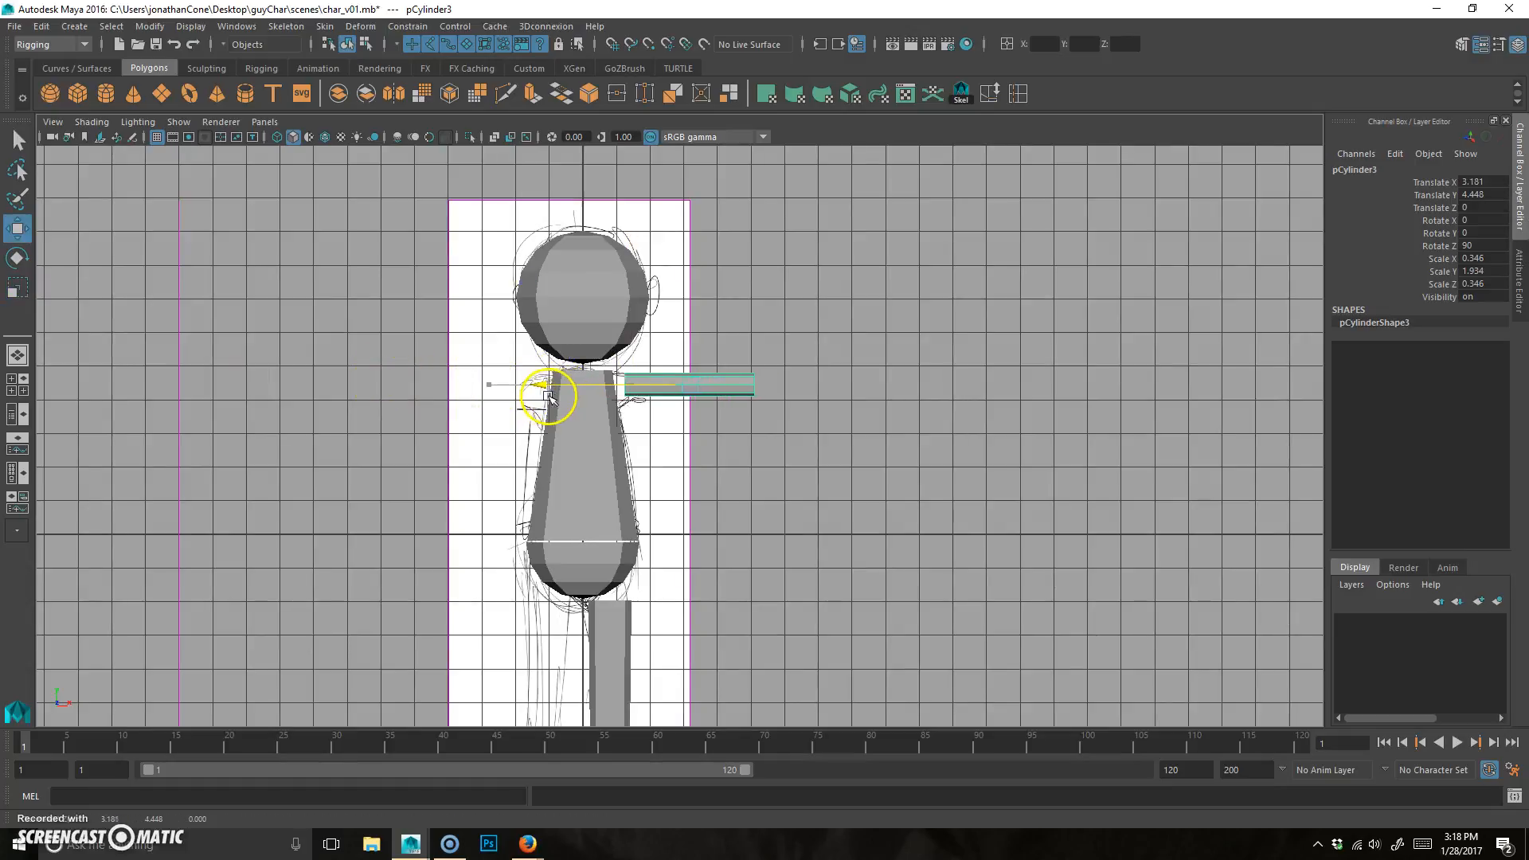
Step: Extend the arm by moving its outer end vertices to about X 6.43, then clear the selection
scroll(666, 390, "up", 3)
middle_click_drag(682, 368, 661, 399, "alt")
right_click_drag(727, 400, 642, 390)
left_click_drag(798, 316, 690, 512)
middle_click_drag(595, 404, 680, 403)
scroll(753, 414, "down", 4)
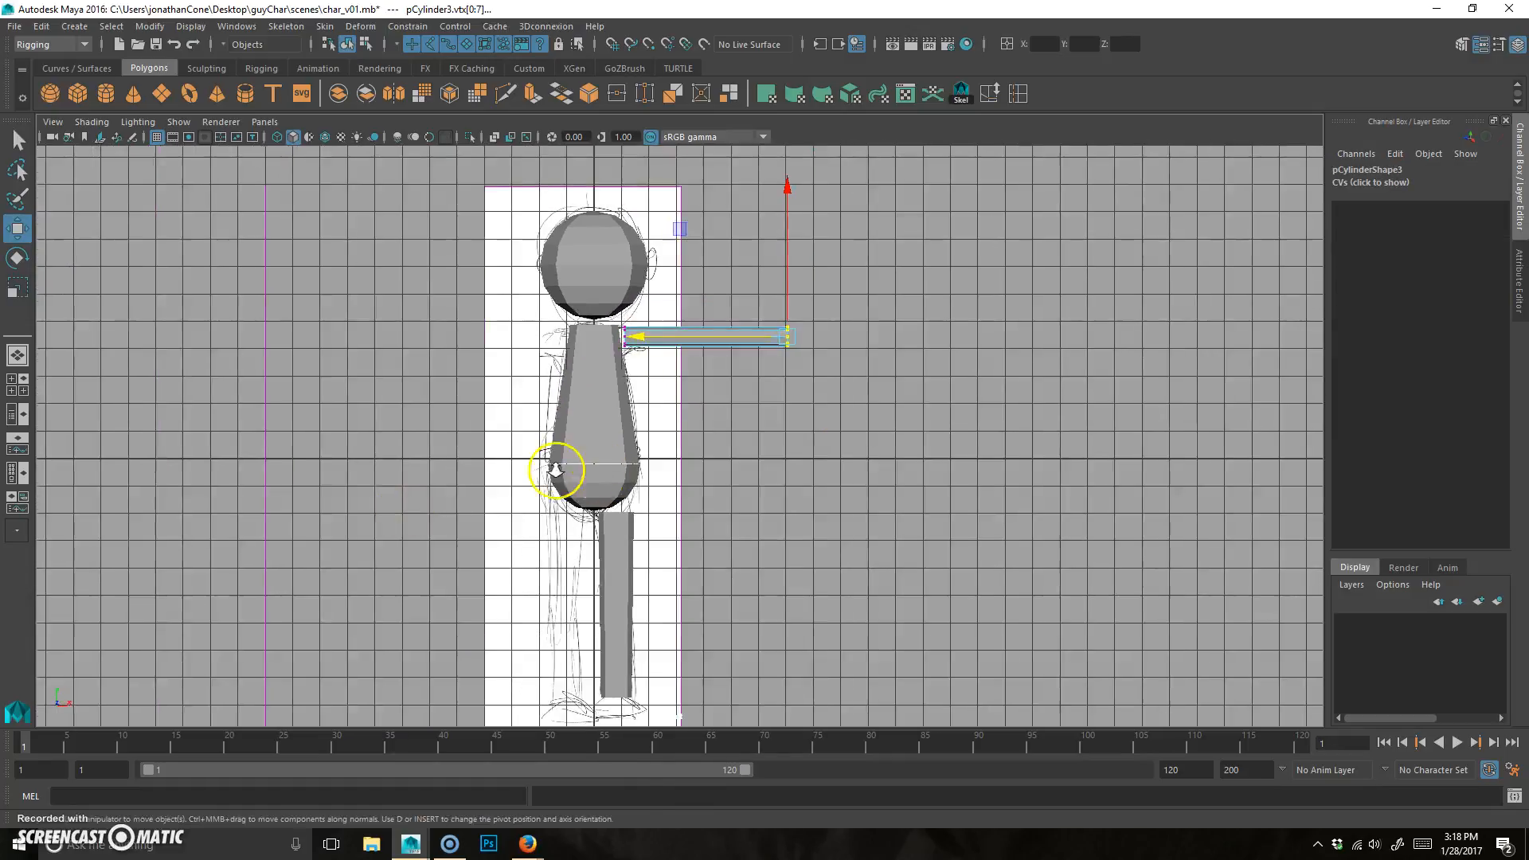
right_click_drag(556, 471, 545, 473, "alt")
middle_click_drag(546, 472, 550, 481, "alt")
left_click_drag(635, 360, 627, 360)
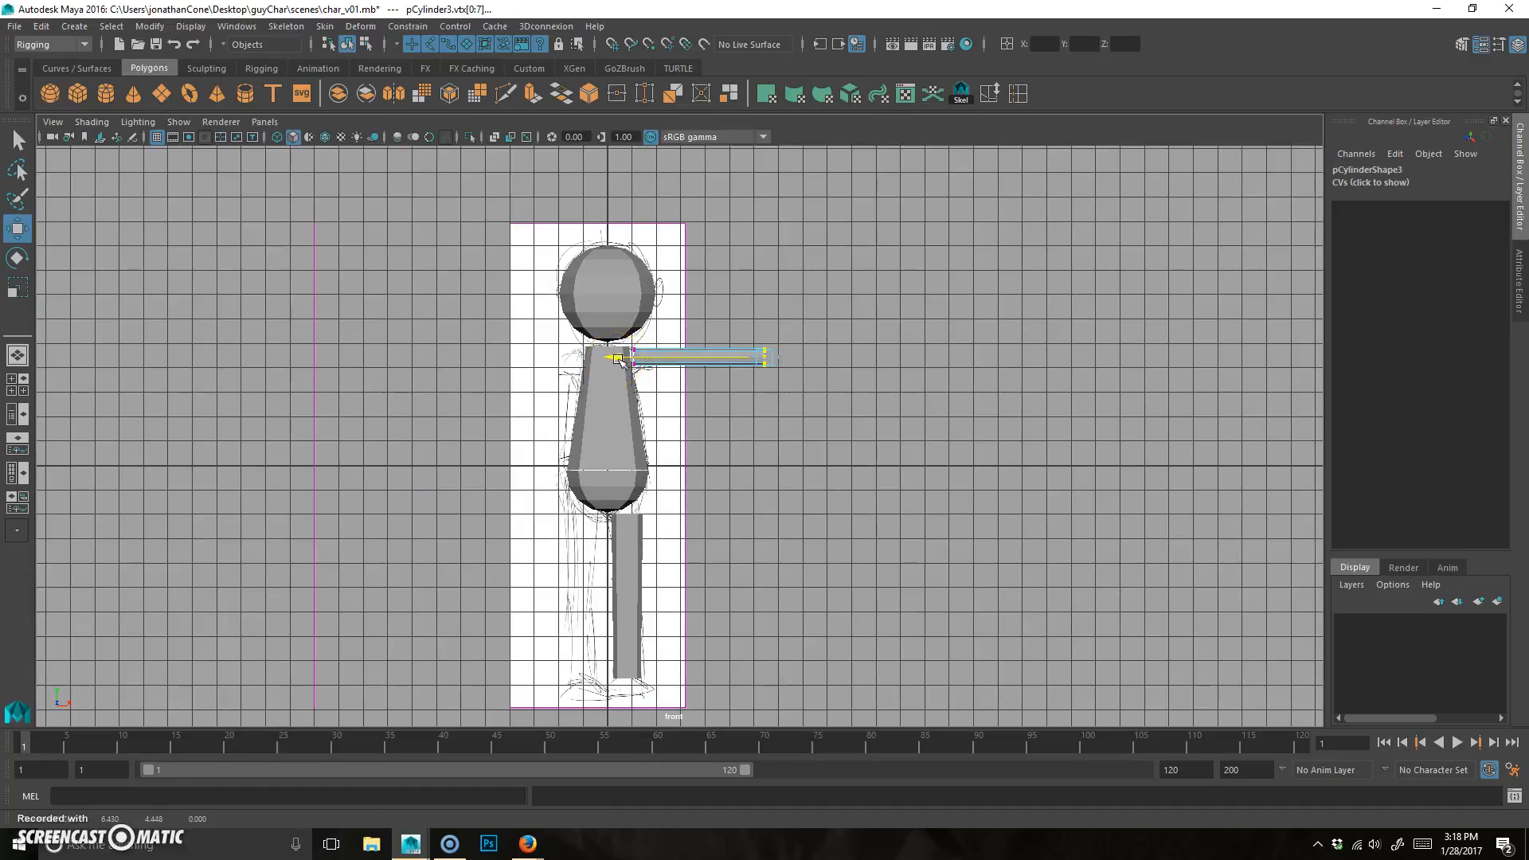
right_click_drag(505, 489, 714, 419, "alt")
left_click(866, 438)
right_click_drag(720, 481, 707, 443, "alt")
middle_click_drag(708, 443, 742, 441, "alt")
Step: Delete the stray sphere floating above the character's head in the perspective view
key("space")
key("space")
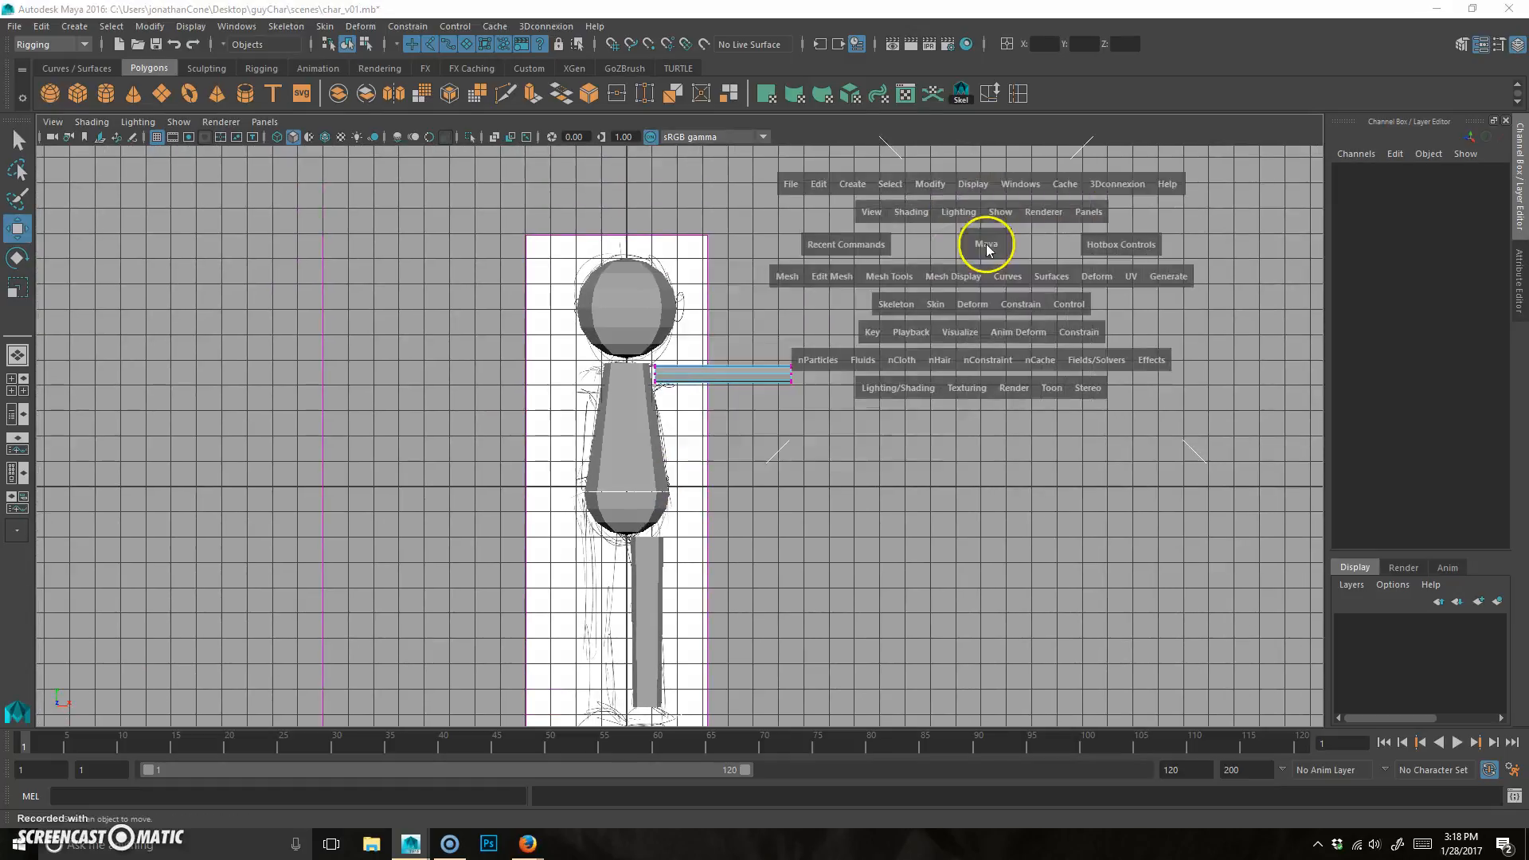
left_click_drag(972, 348, 954, 393, "alt")
left_click(954, 394)
right_click_drag(954, 394, 876, 466, "alt")
left_click_drag(876, 466, 955, 452, "alt")
right_click_drag(955, 452, 786, 454, "alt")
middle_click_drag(785, 454, 767, 527, "alt")
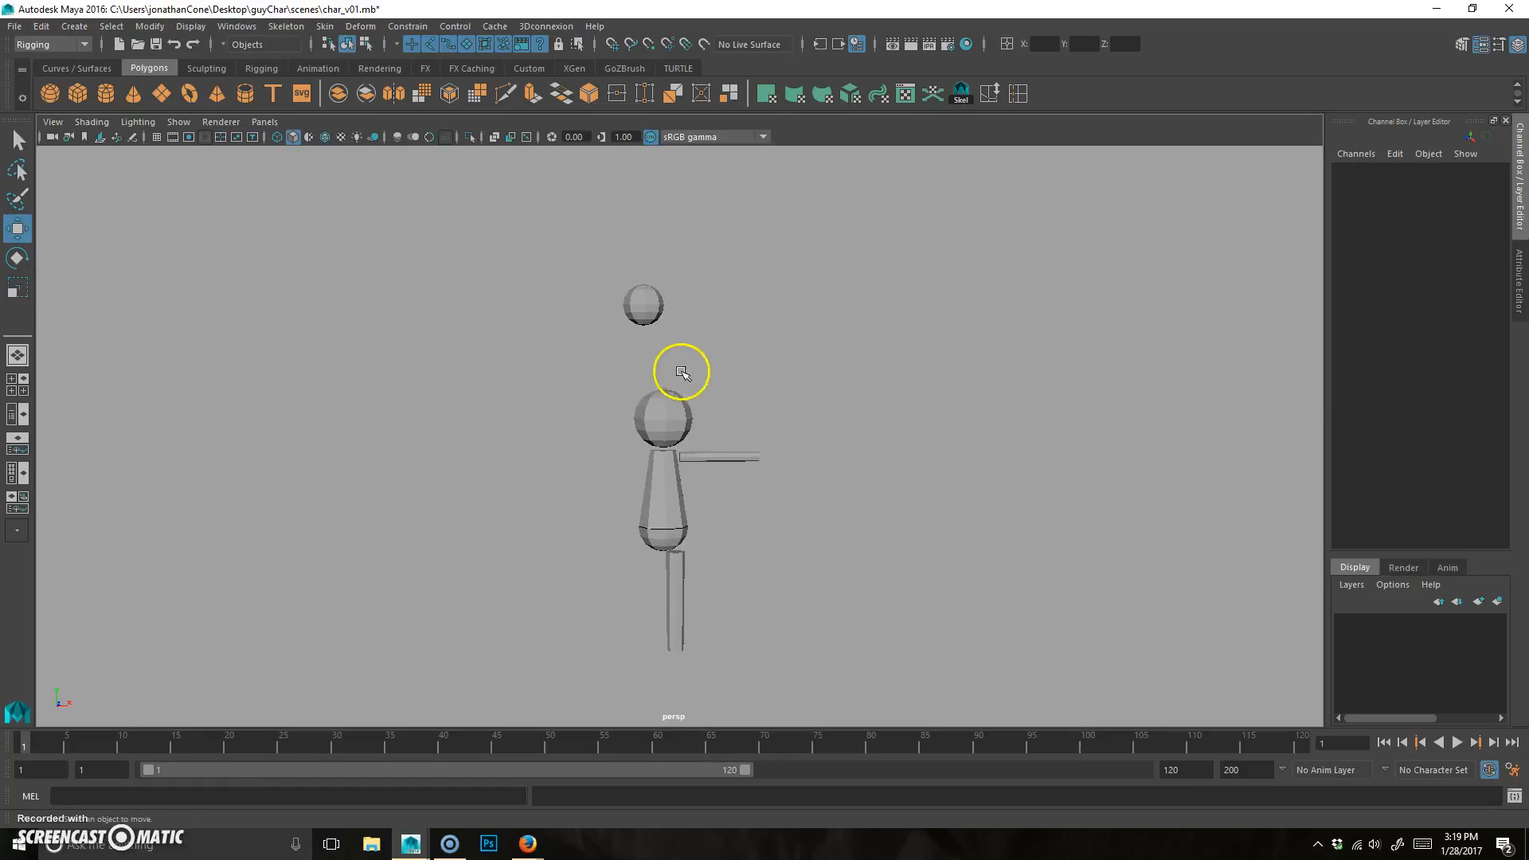
left_click_drag(590, 362, 709, 275)
key("Delete")
Step: Create a polygon cube with width, height and depth 1 and one division in each direction
right_click_drag(392, 514, 630, 513, "alt")
middle_click_drag(571, 514, 584, 381, "alt")
left_click_drag(676, 486, 742, 438, "alt")
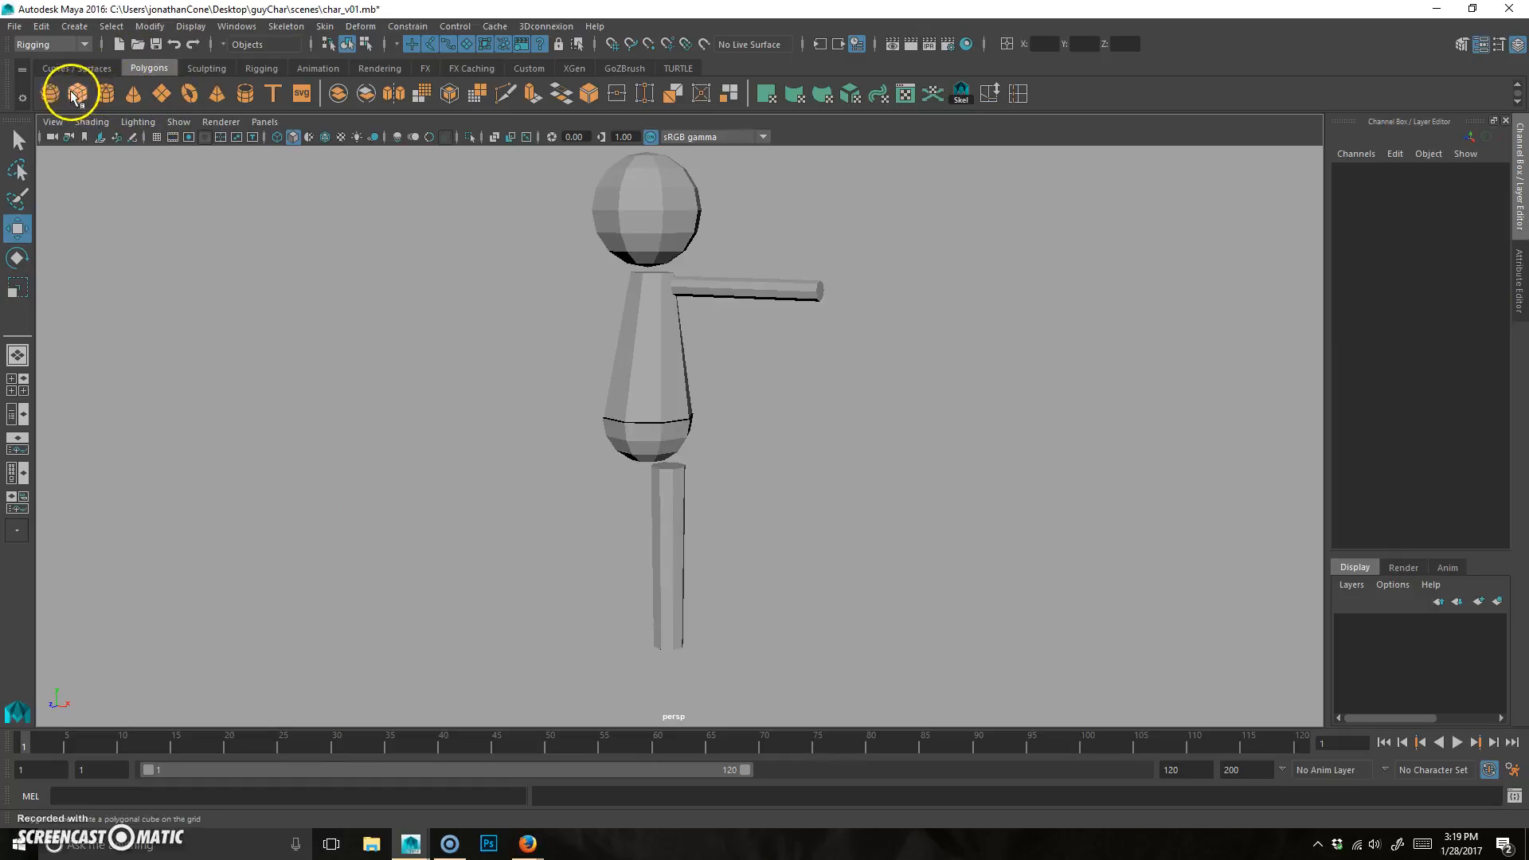
left_click(74, 27)
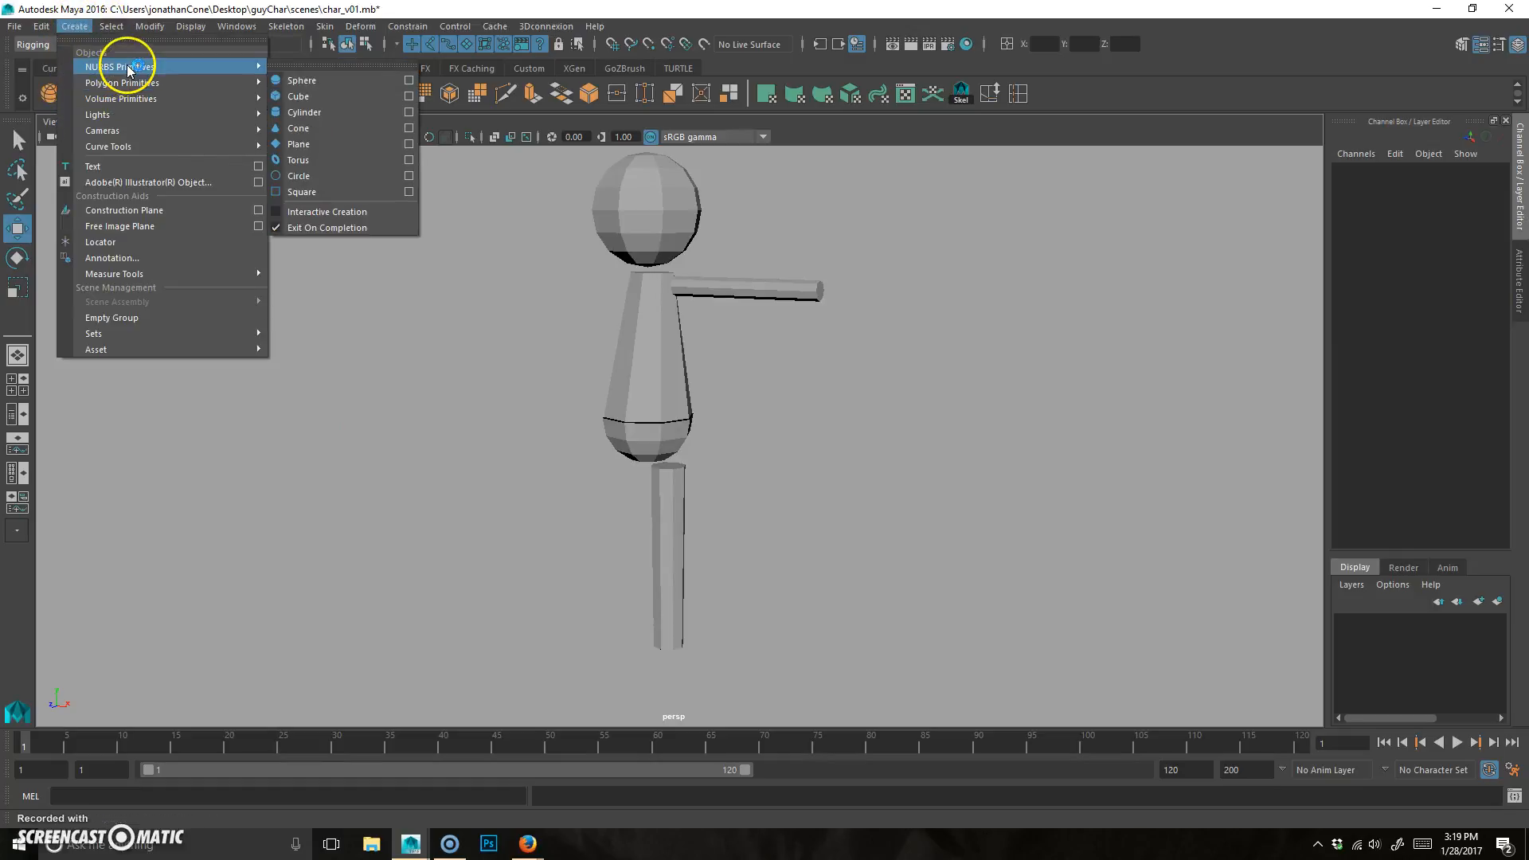
mouse_move(133, 88)
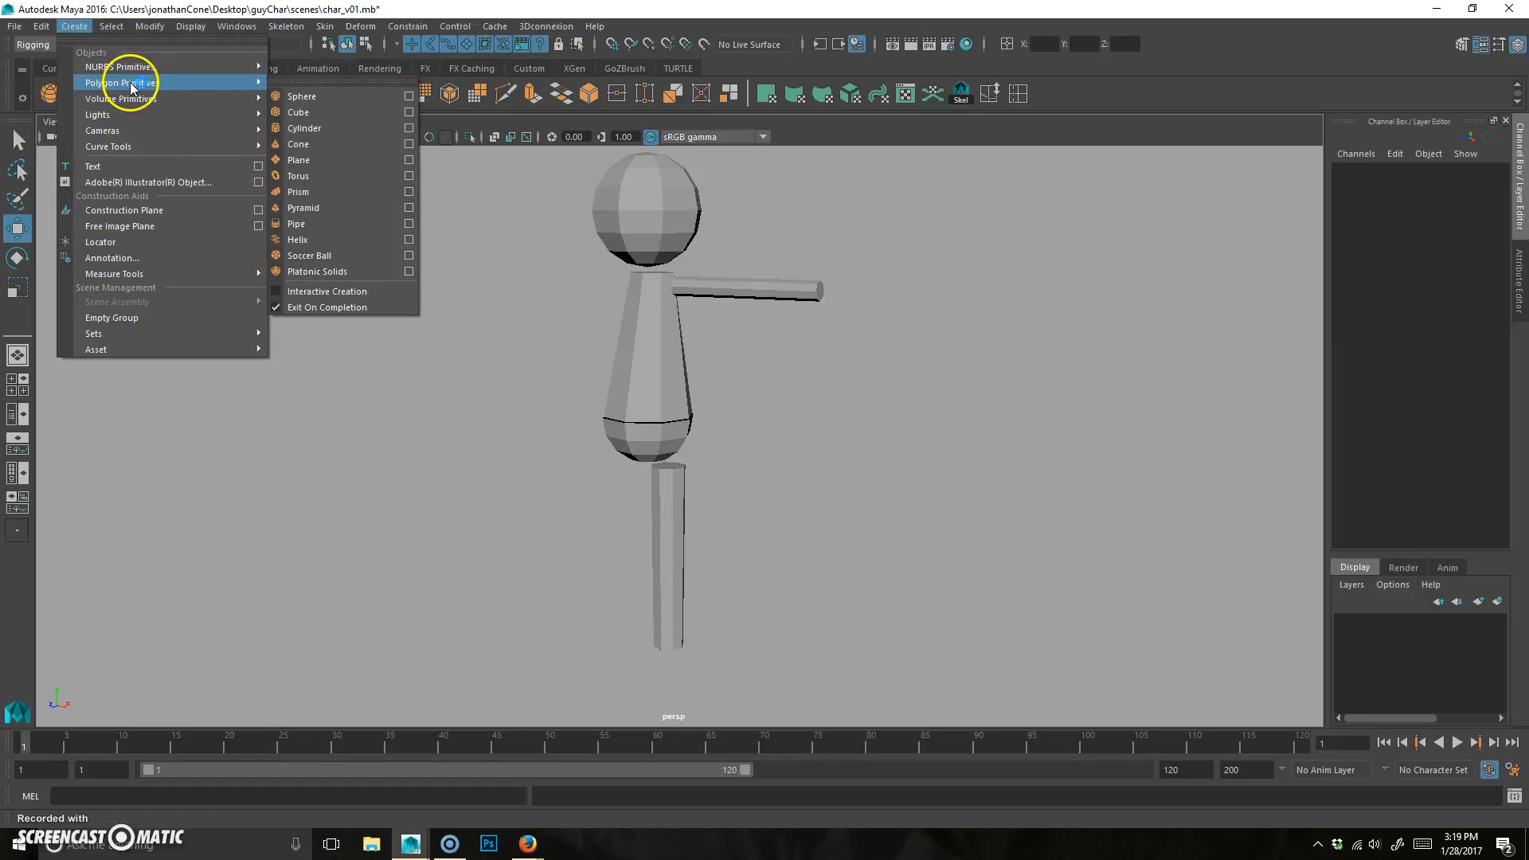
left_click(410, 112)
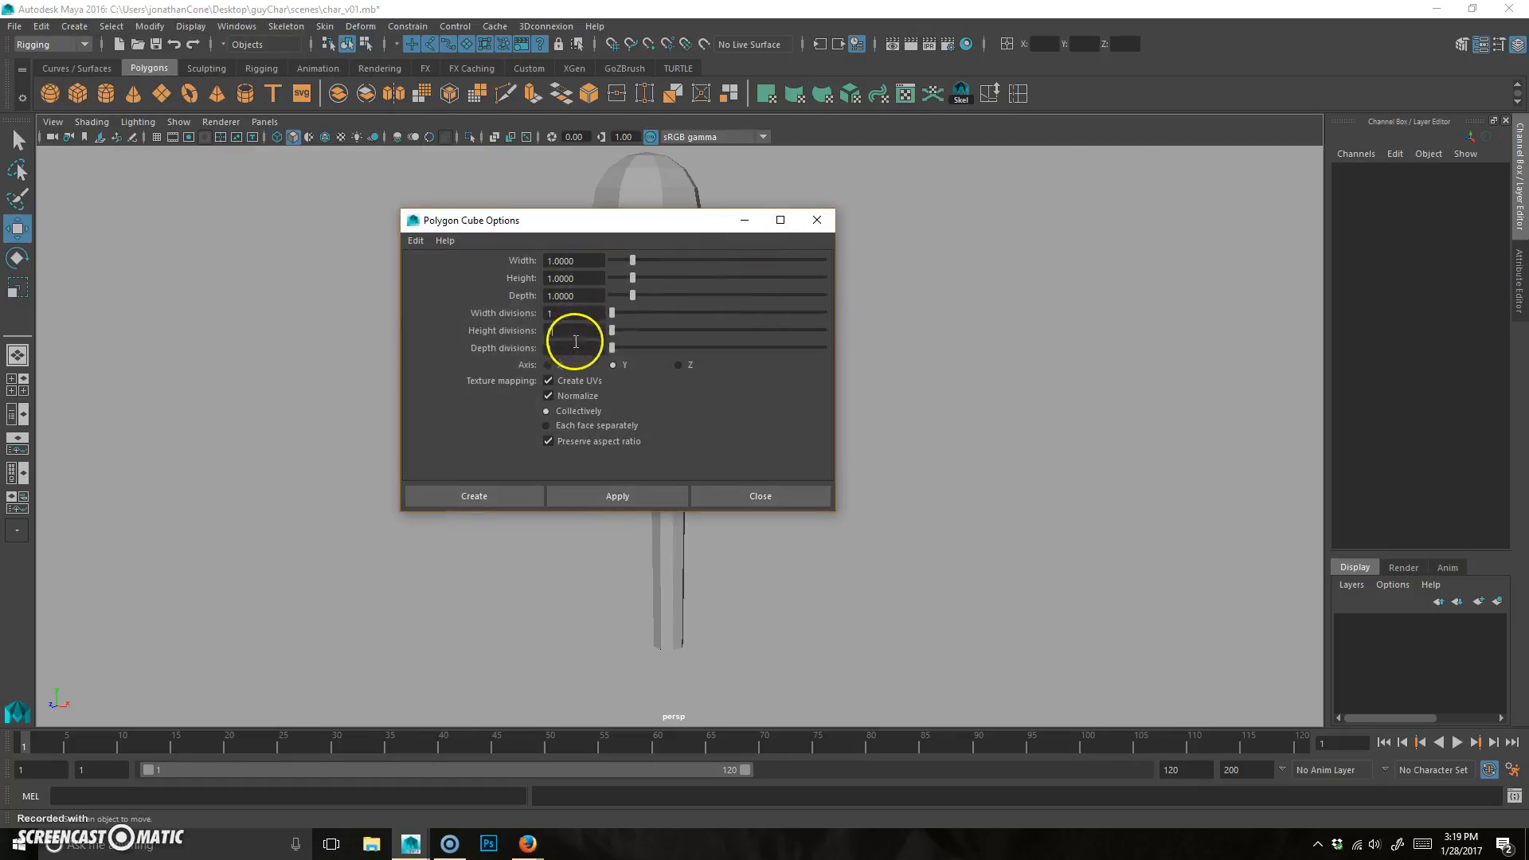
left_click(502, 493)
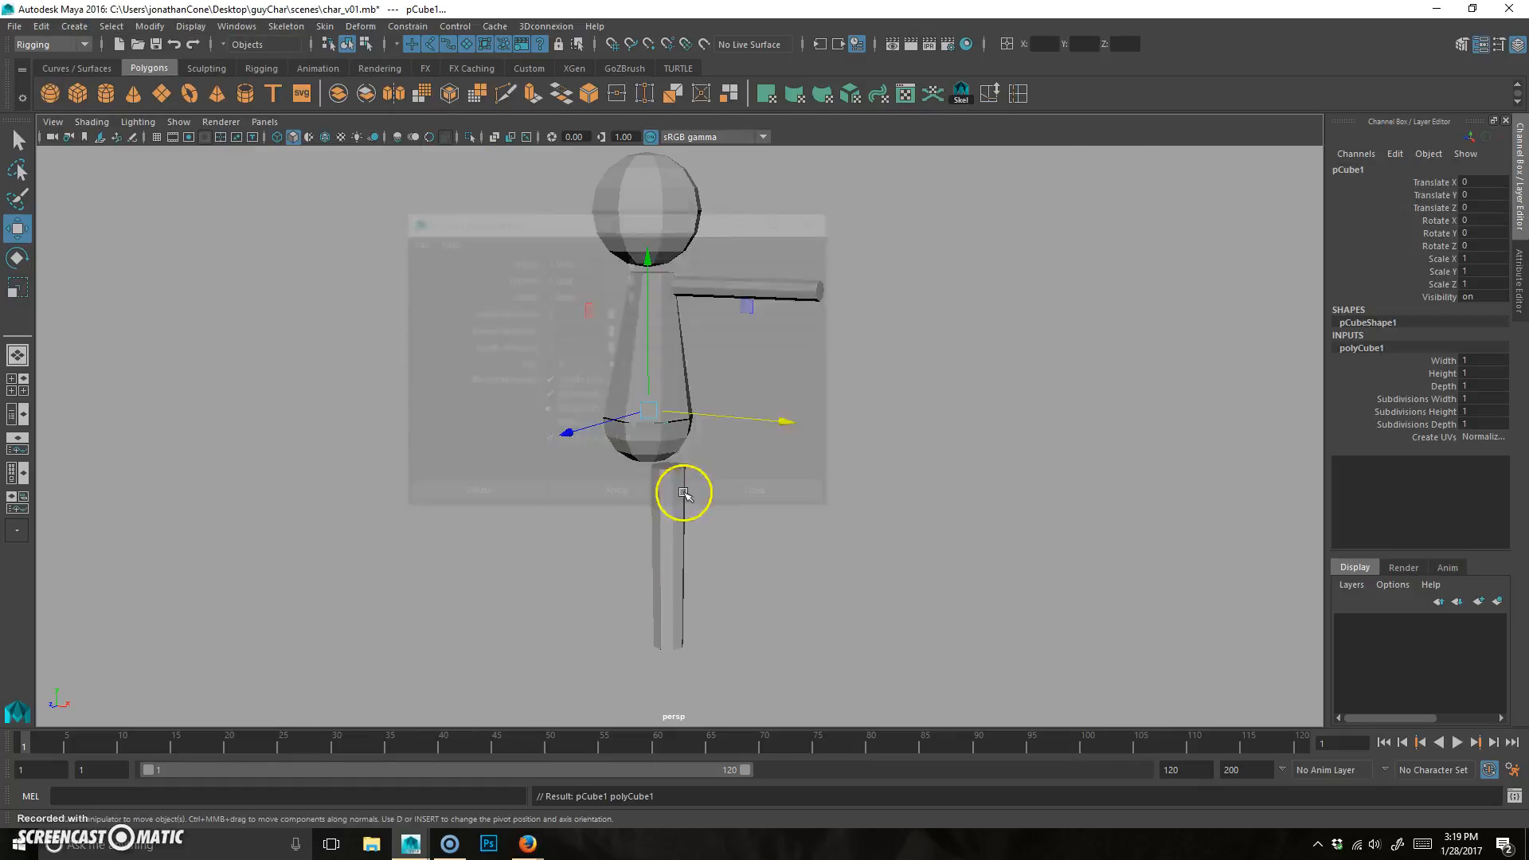
Step: Move the new cube down below the leg, to about X 0.89, Y -9.66, Z 0.49
left_click_drag(649, 307, 670, 529)
left_click_drag(843, 564, 742, 495, "alt")
middle_click_drag(726, 528, 763, 535)
key("space")
key("space")
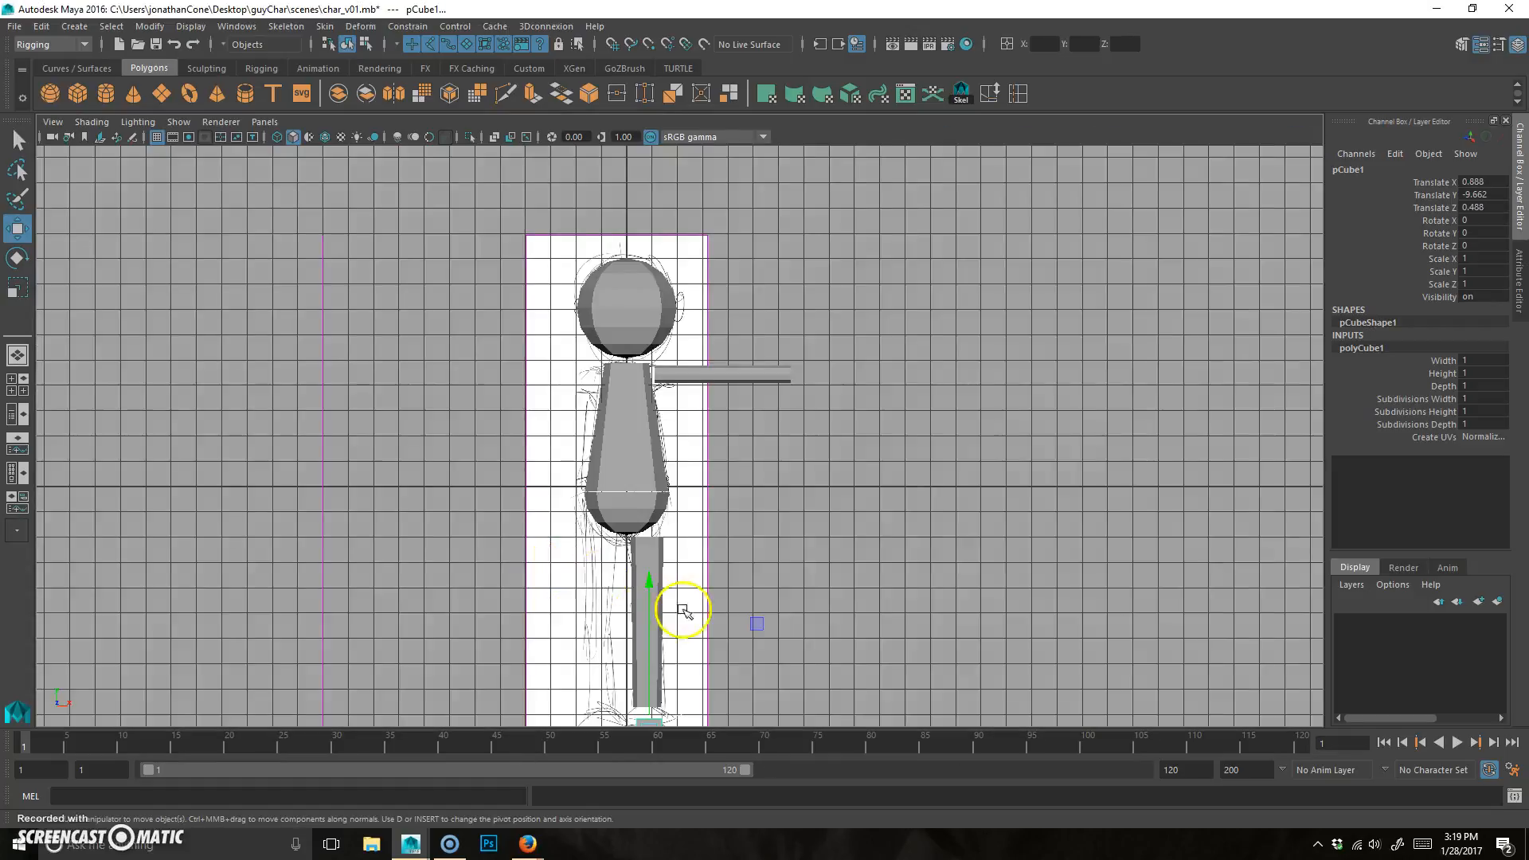
Step: In the front view, align the cube under the leg at about X 0.8, Y -9.22 and widen it to an X scale of about 1.18
middle_click_drag(683, 610, 696, 401, "alt")
right_click_drag(535, 509, 872, 503, "alt")
middle_click_drag(872, 504, 798, 523, "alt")
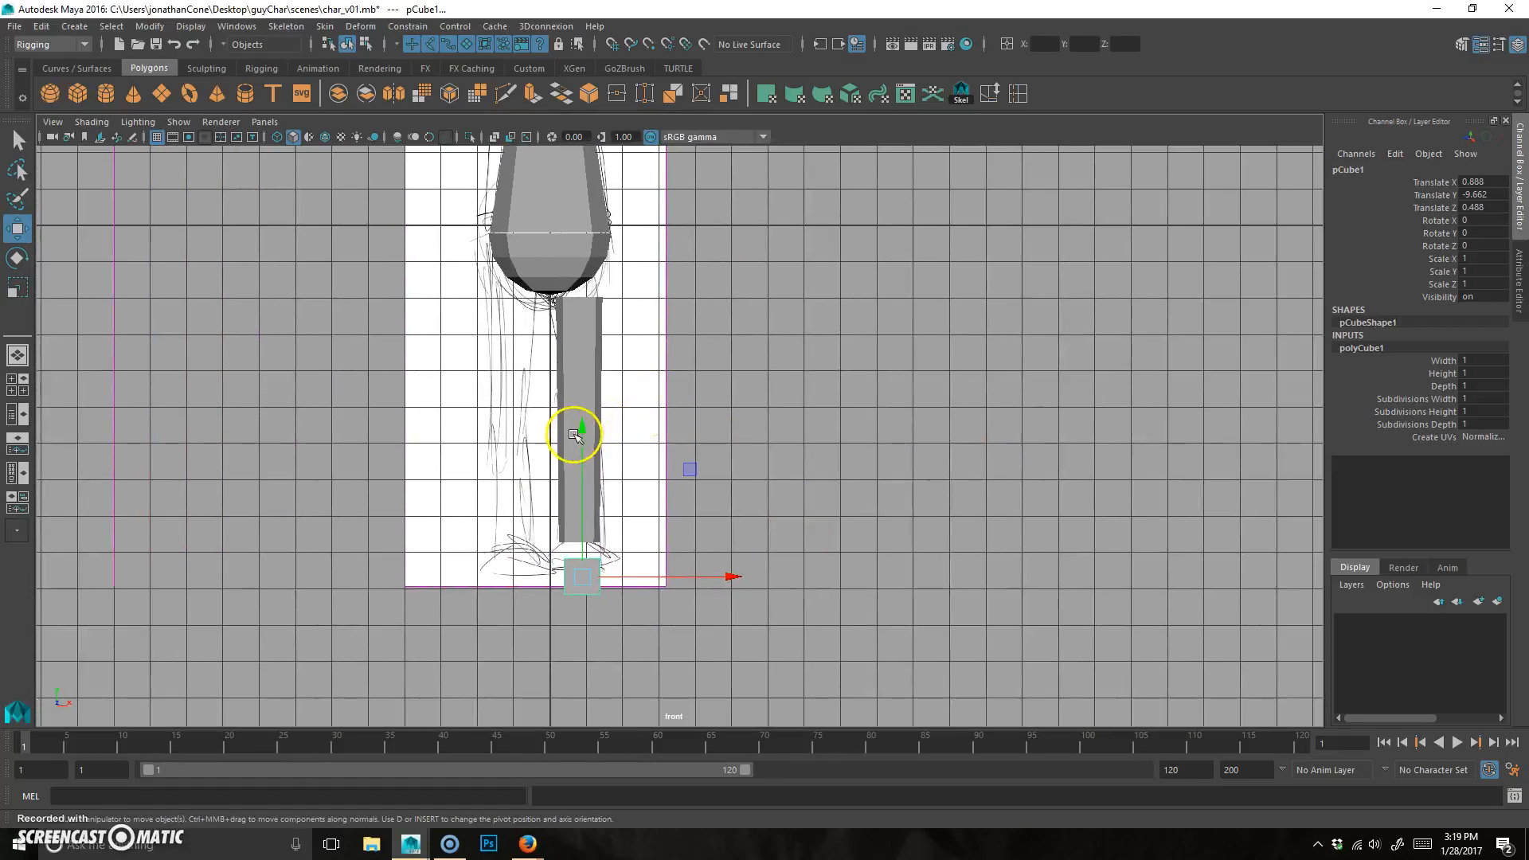
key("ctrl+z")
left_click_drag(581, 430, 574, 417)
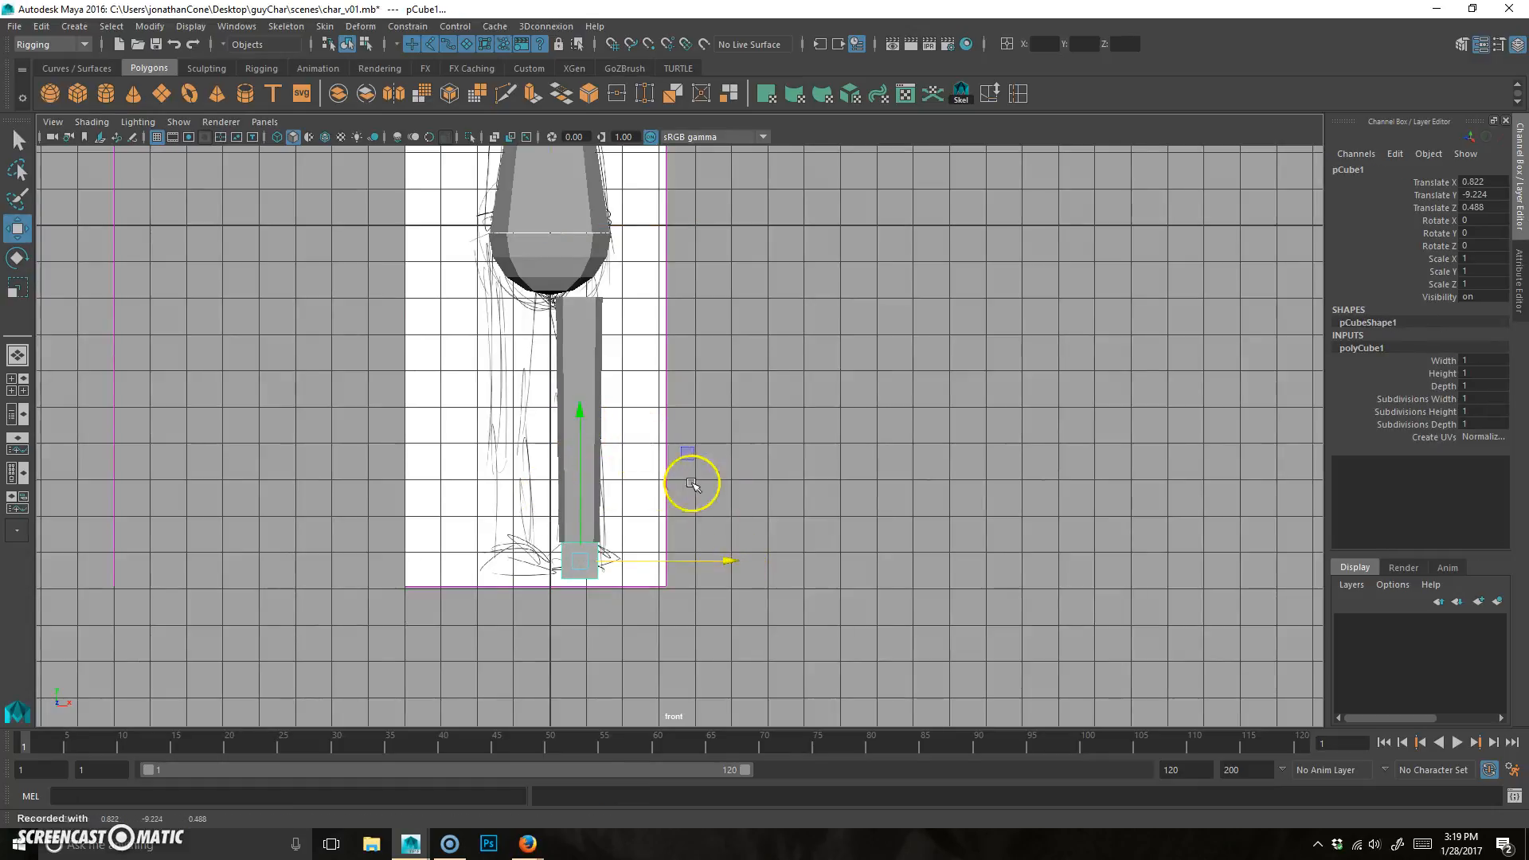
key("r")
mouse_move(723, 562)
left_mouse_down()
mouse_move(748, 564)
mouse_move(732, 564)
left_mouse_up()
key("w")
Step: In the side view, pull the cube's front vertices forward to the sketched toe and lower the top front pair to slope the foot
key("space")
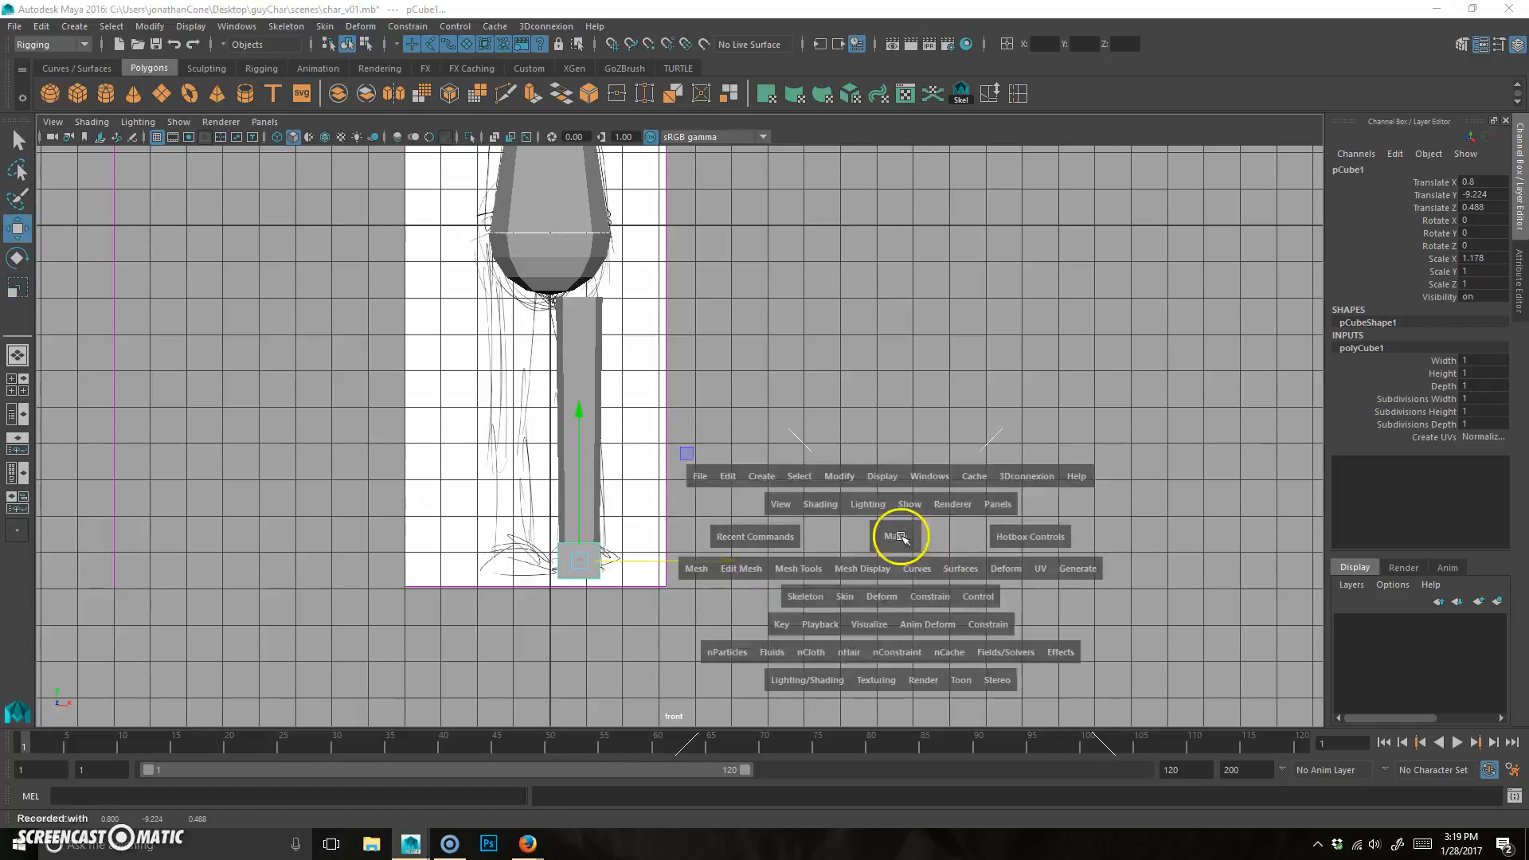
key("space")
middle_click_drag(872, 516, 865, 219, "alt")
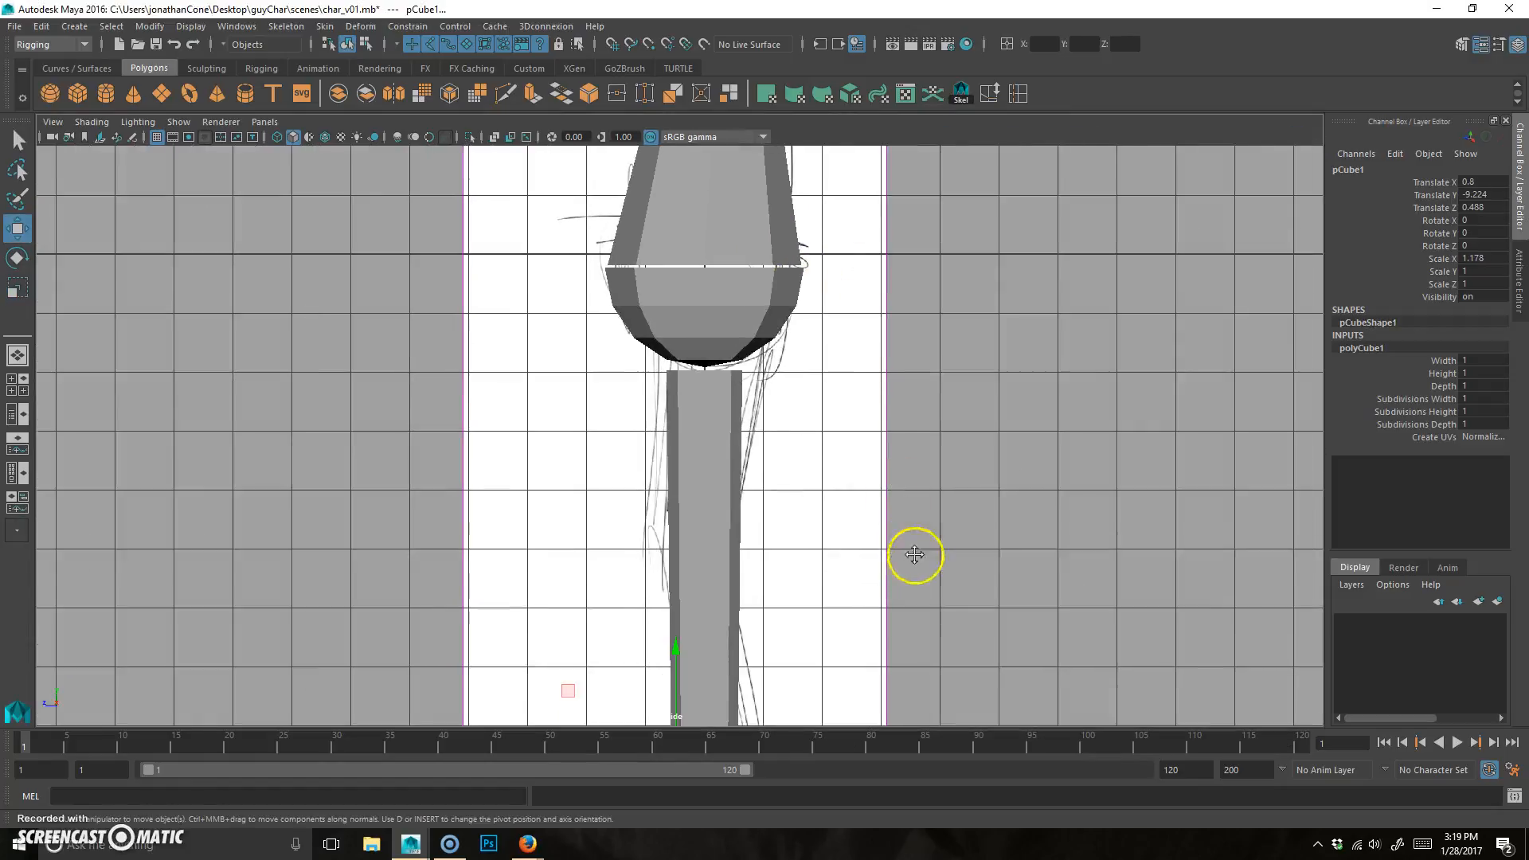
middle_click_drag(915, 556, 917, 290, "alt")
middle_click_drag(712, 521, 726, 493, "alt")
right_click_drag(691, 507, 599, 429)
left_click_drag(666, 437, 613, 543)
left_click_drag(508, 501, 431, 504)
left_click_drag(557, 450, 604, 486)
left_click_drag(579, 319, 579, 363)
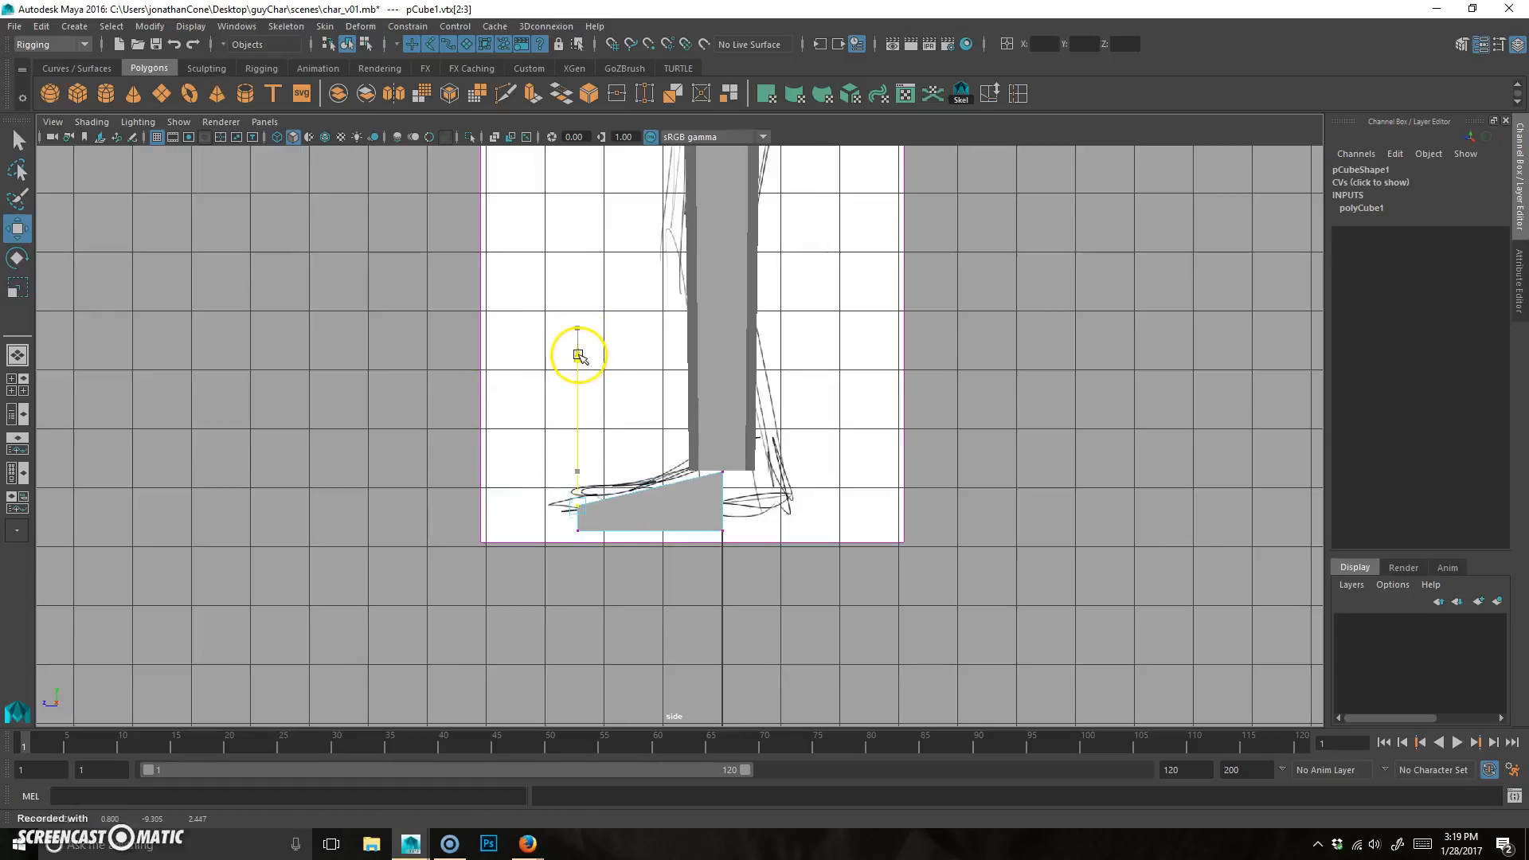
Step: Move the foot cube's back vertices backward to the rear edge of the leg
left_click_drag(785, 437, 701, 554)
left_click_drag(562, 503, 602, 506)
key("space")
key("space")
left_click_drag(761, 499, 863, 413, "alt")
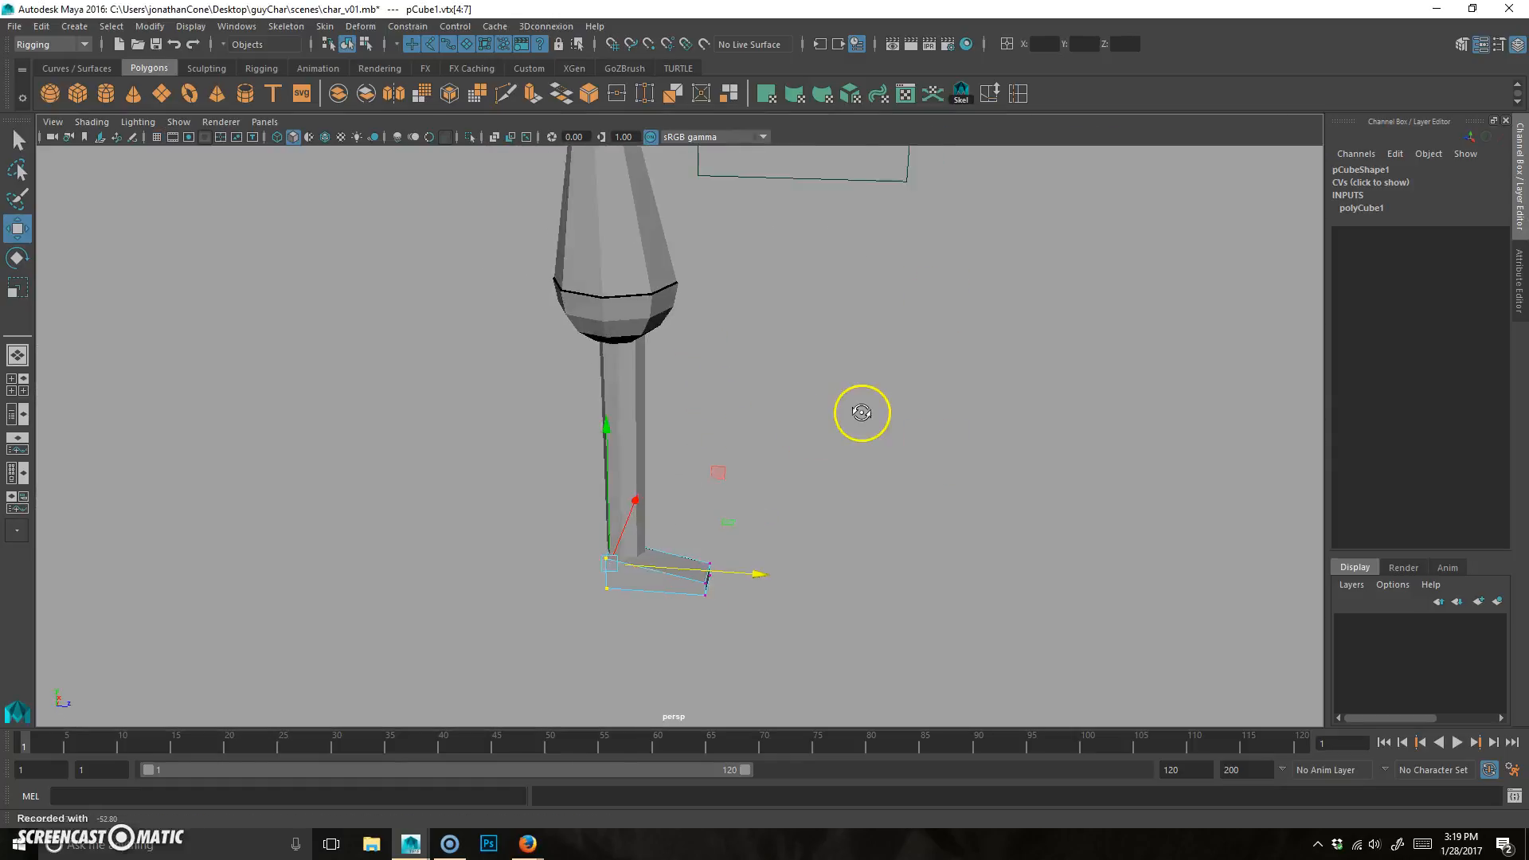
Step: Create a second polygon cube for the hand and move it to the arm's end, at about X 7.23, Y 4.15
right_click_drag(863, 413, 614, 419, "alt")
left_click_drag(614, 419, 762, 364, "alt")
middle_click_drag(763, 364, 761, 421, "alt")
left_click_drag(850, 433, 784, 435, "alt")
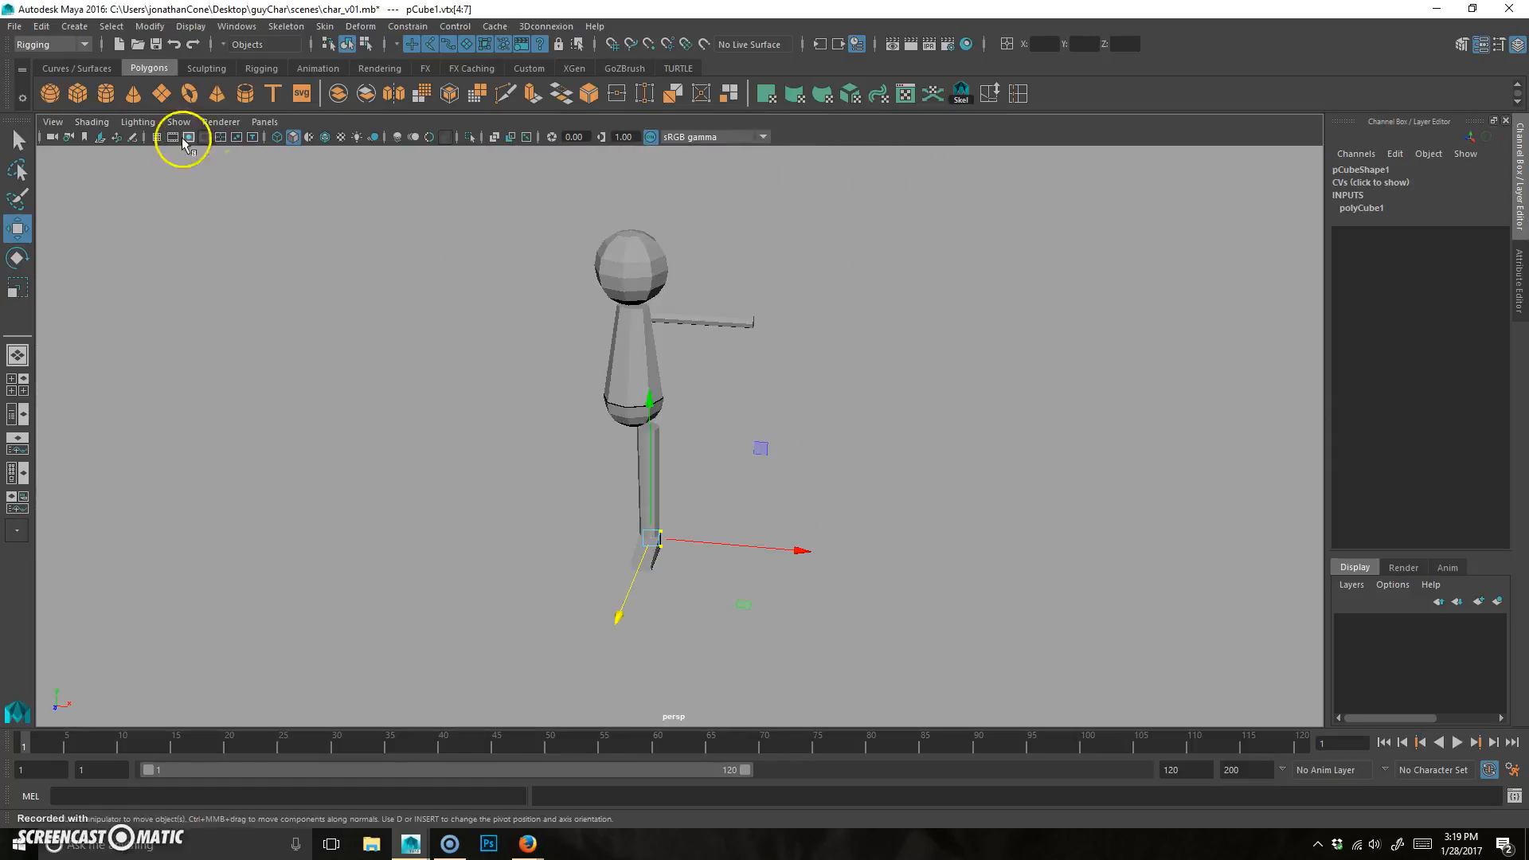
left_click_drag(591, 447, 646, 414, "alt")
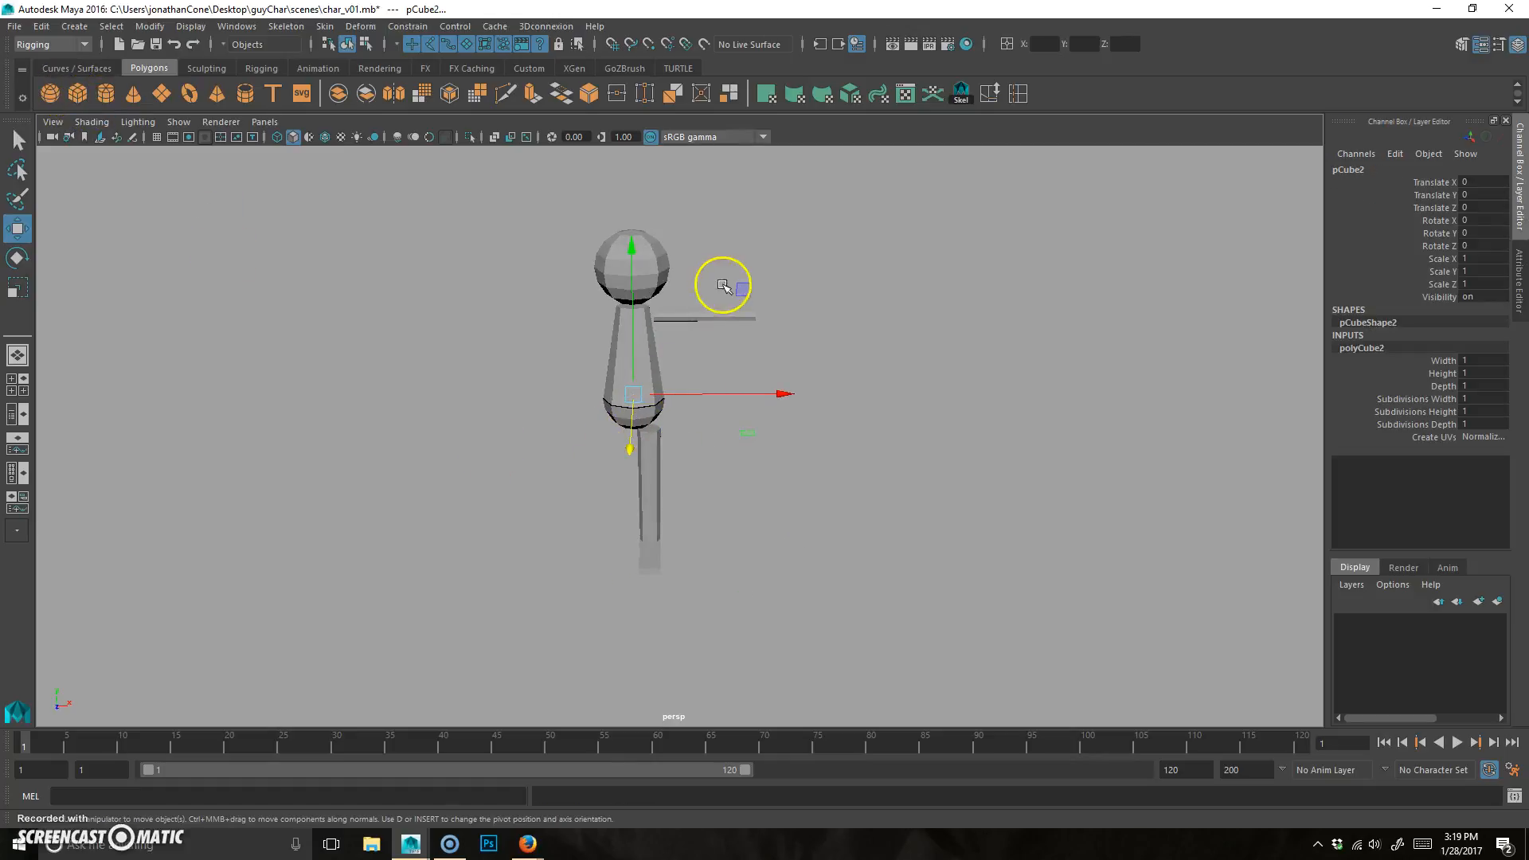
middle_click_drag(731, 288, 881, 211)
Step: In the top view, lengthen the hand cube to an X scale of 1.66 and place it against the arm's end at about X 7.42
key("space")
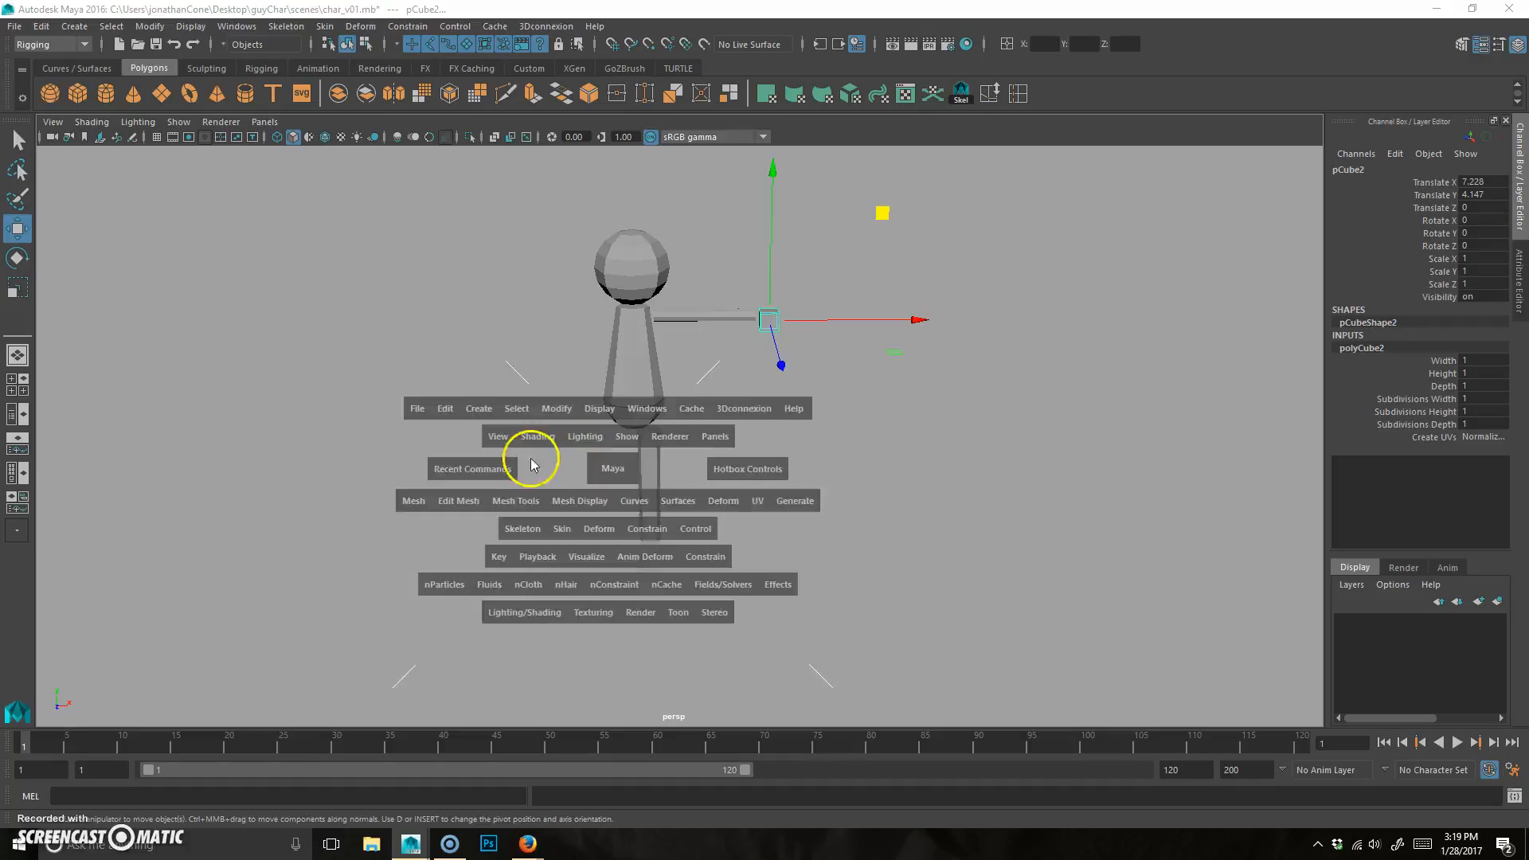
key("space")
scroll(797, 430, "up", 3)
middle_click_drag(938, 420, 526, 490, "alt")
middle_click_drag(695, 518, 683, 512)
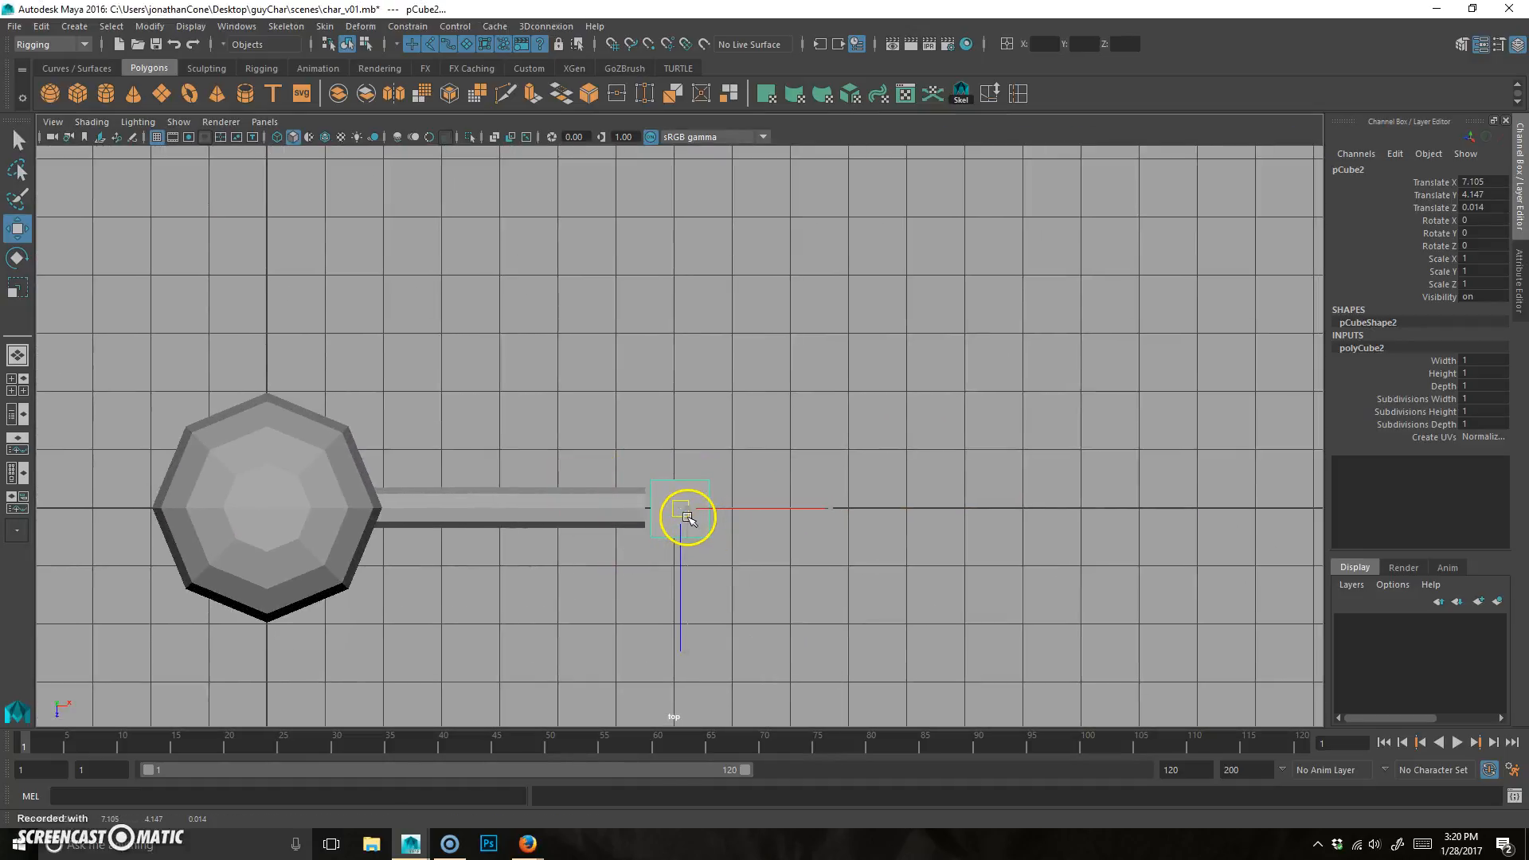
key("r")
mouse_move(821, 507)
middle_mouse_down()
mouse_move(914, 505)
mouse_move(851, 512)
middle_mouse_up()
key("w")
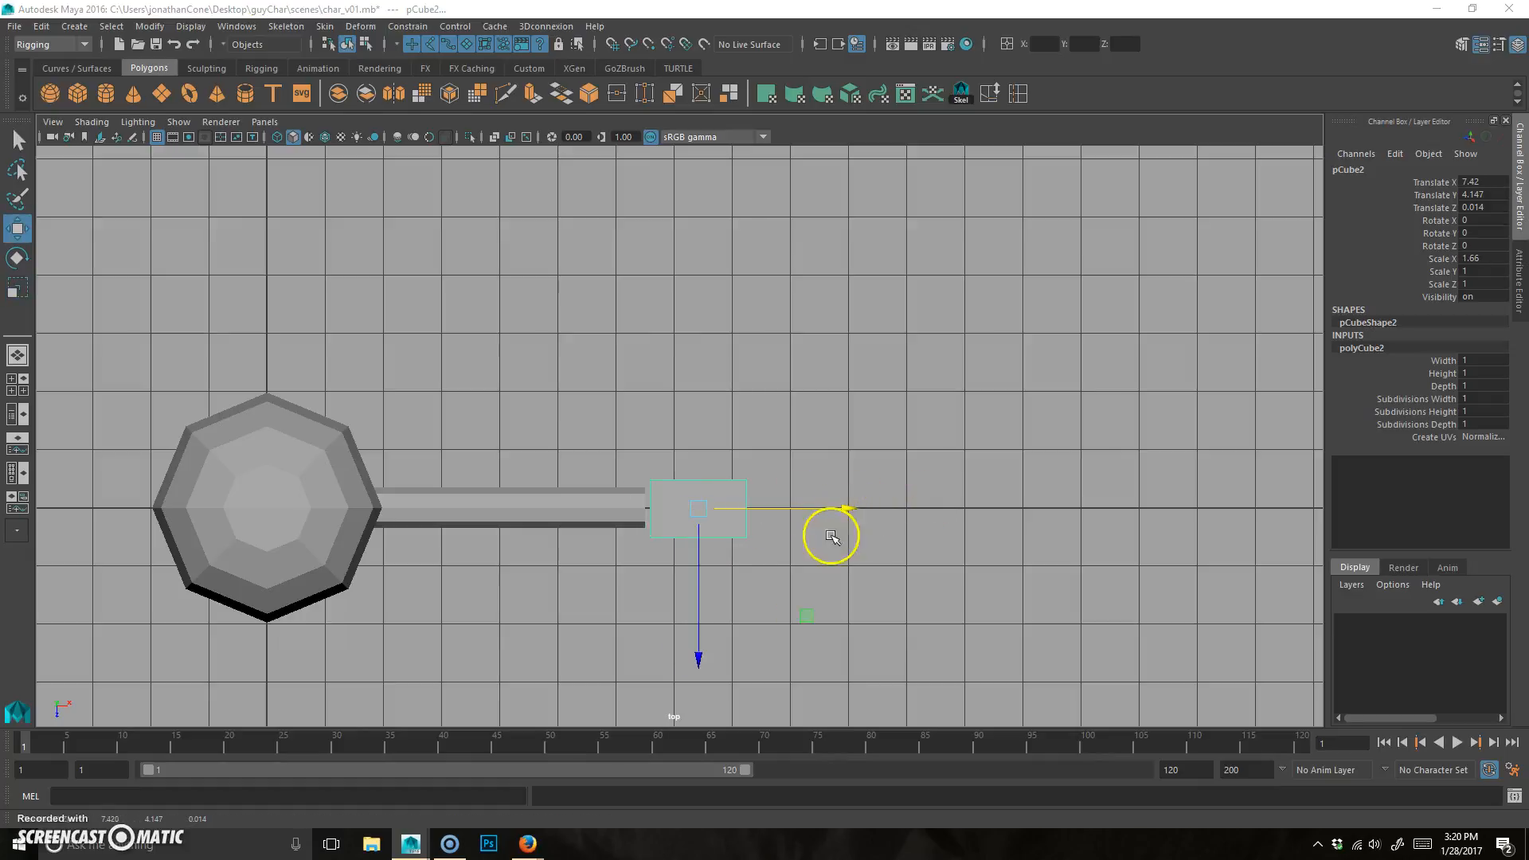
Step: In the front view, flatten the hand cube to a Y scale of about 0.57 and raise it to the arm's height, about Y 4.45
key("space")
key("space")
middle_click_drag(846, 311, 838, 647, "alt")
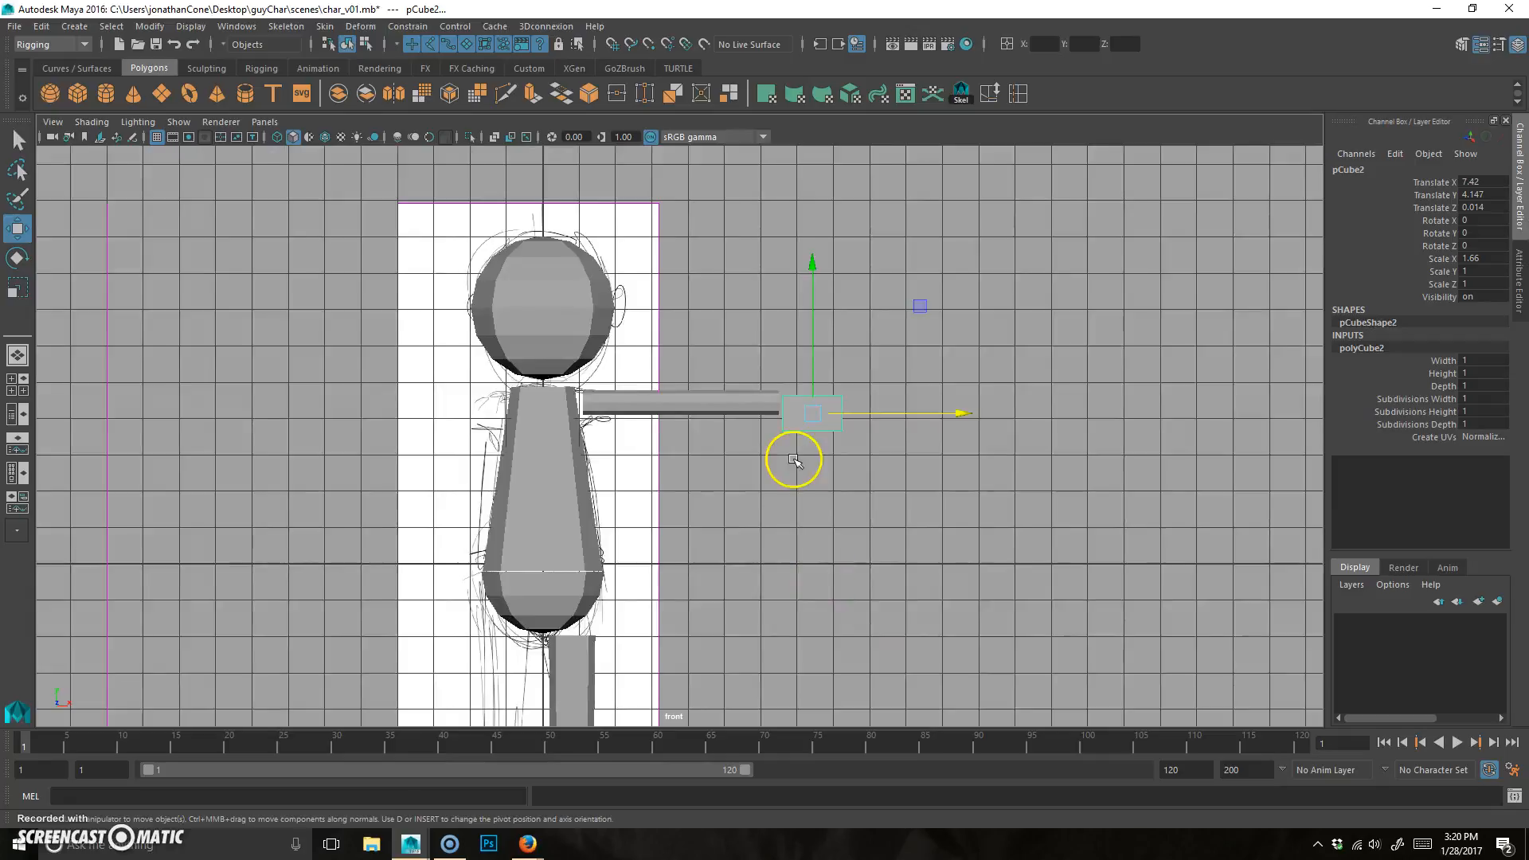
middle_click_drag(834, 403, 698, 454, "alt")
key("e")
key("r")
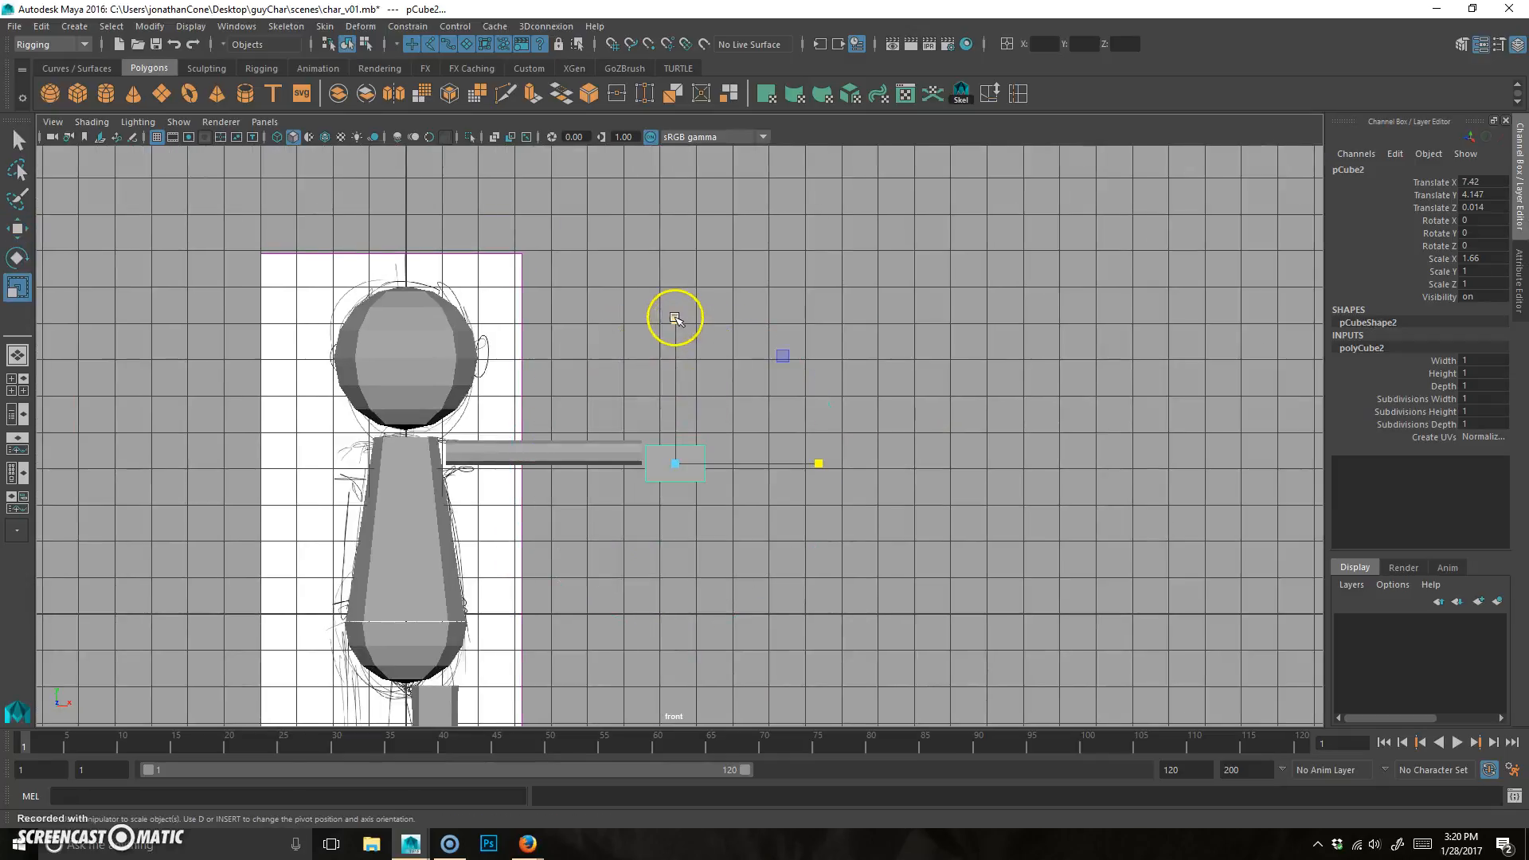
left_click(680, 380)
key("w")
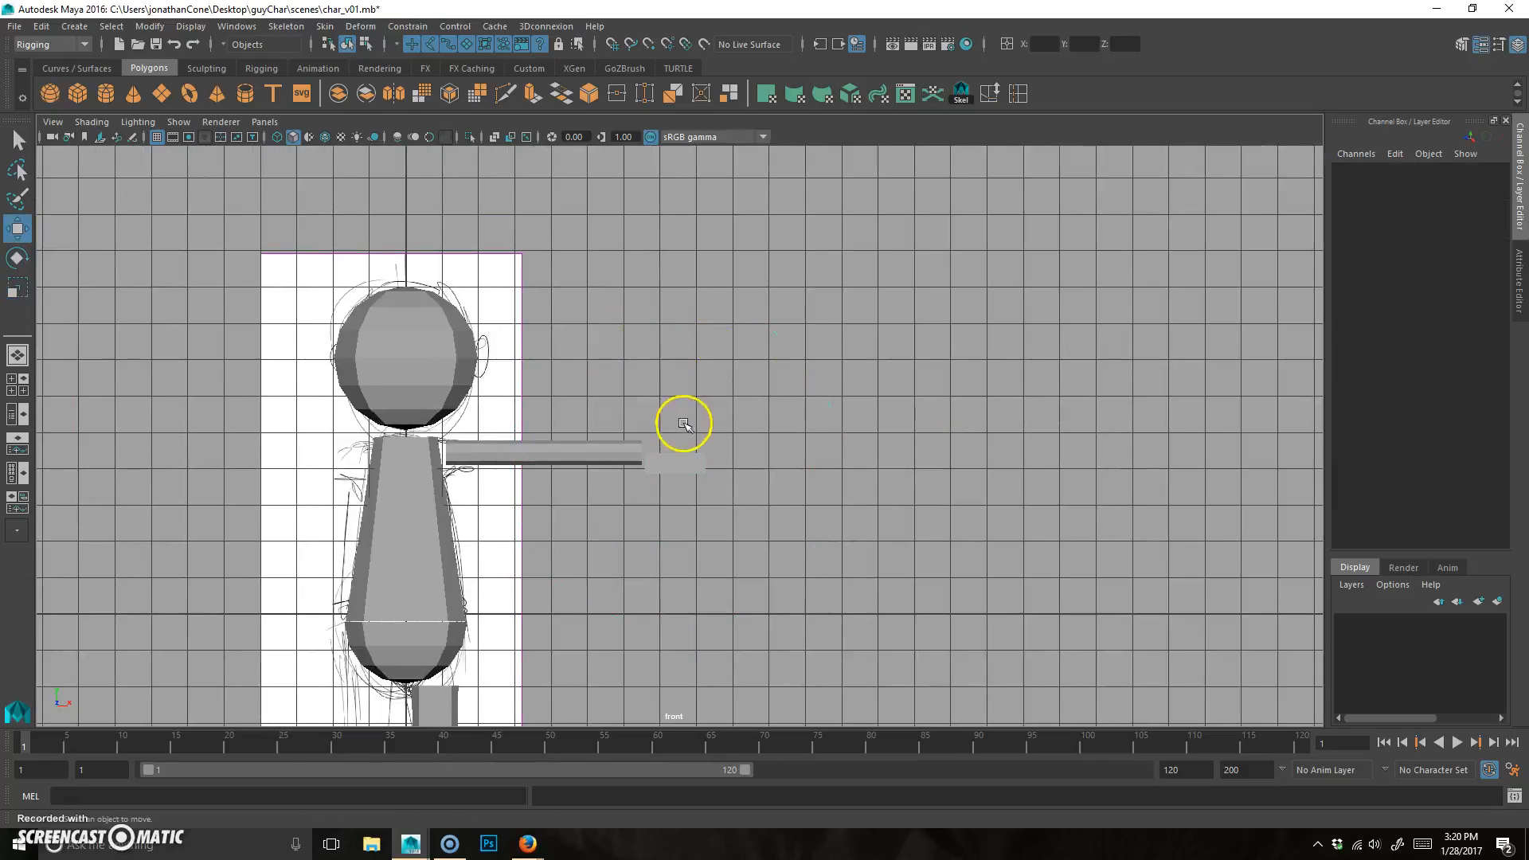
left_click_drag(683, 424, 687, 501)
left_click_drag(673, 323, 678, 304)
key("space")
key("space")
Step: Select the leg, foot, arm and hand in the perspective view and group them
left_click_drag(987, 431, 752, 470, "alt")
left_click(734, 546)
mouse_move(735, 546)
left_mouse_down("alt")
mouse_move(859, 511)
mouse_move(754, 542)
mouse_move(756, 529)
left_mouse_up("alt")
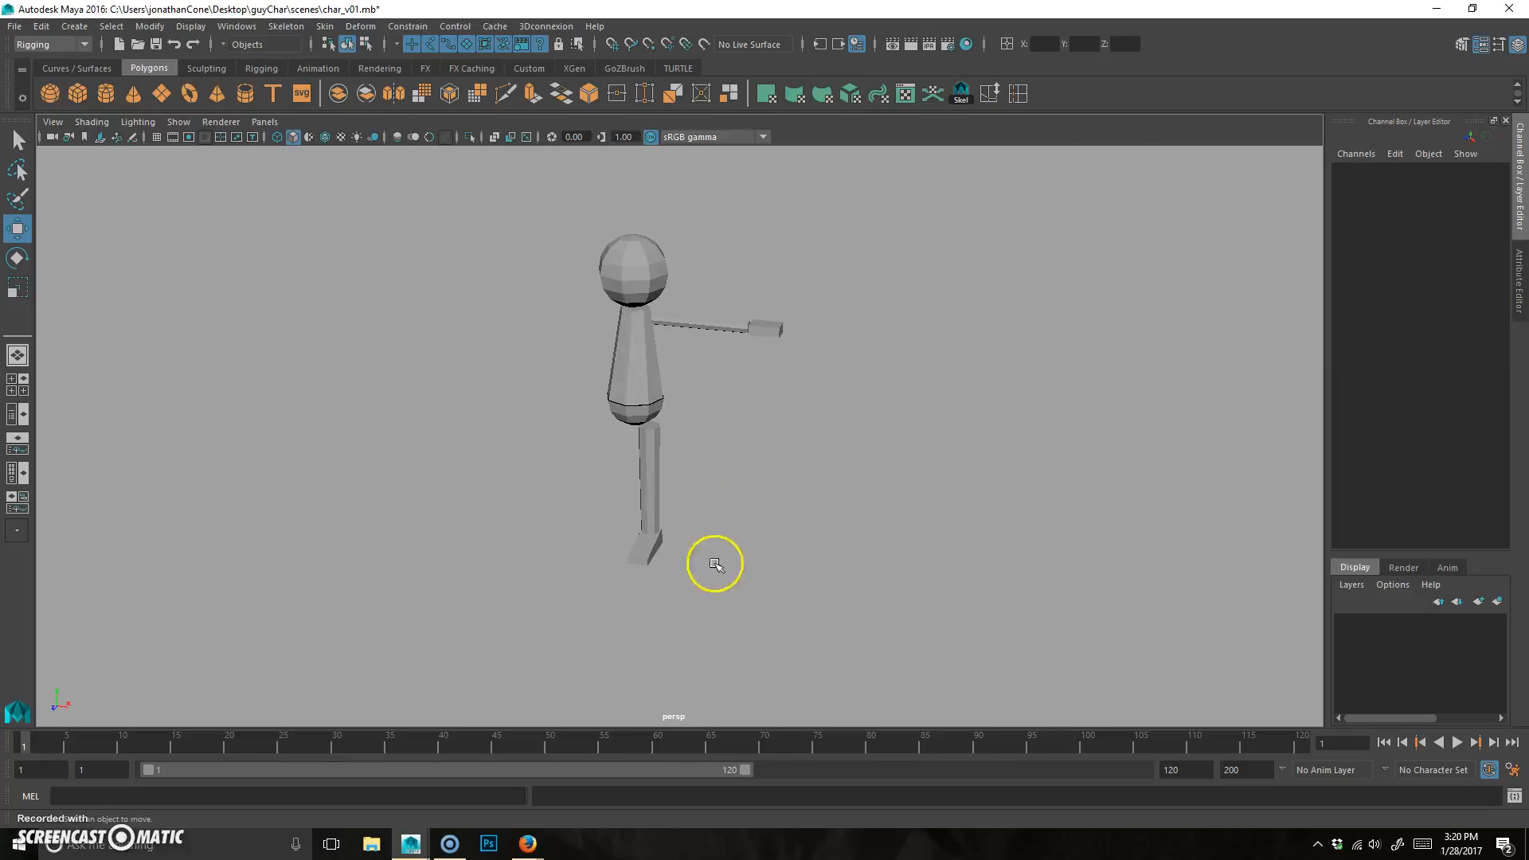
left_click_drag(552, 654, 774, 482)
left_click_drag(381, 678, 729, 482)
left_click_drag(824, 273, 753, 444)
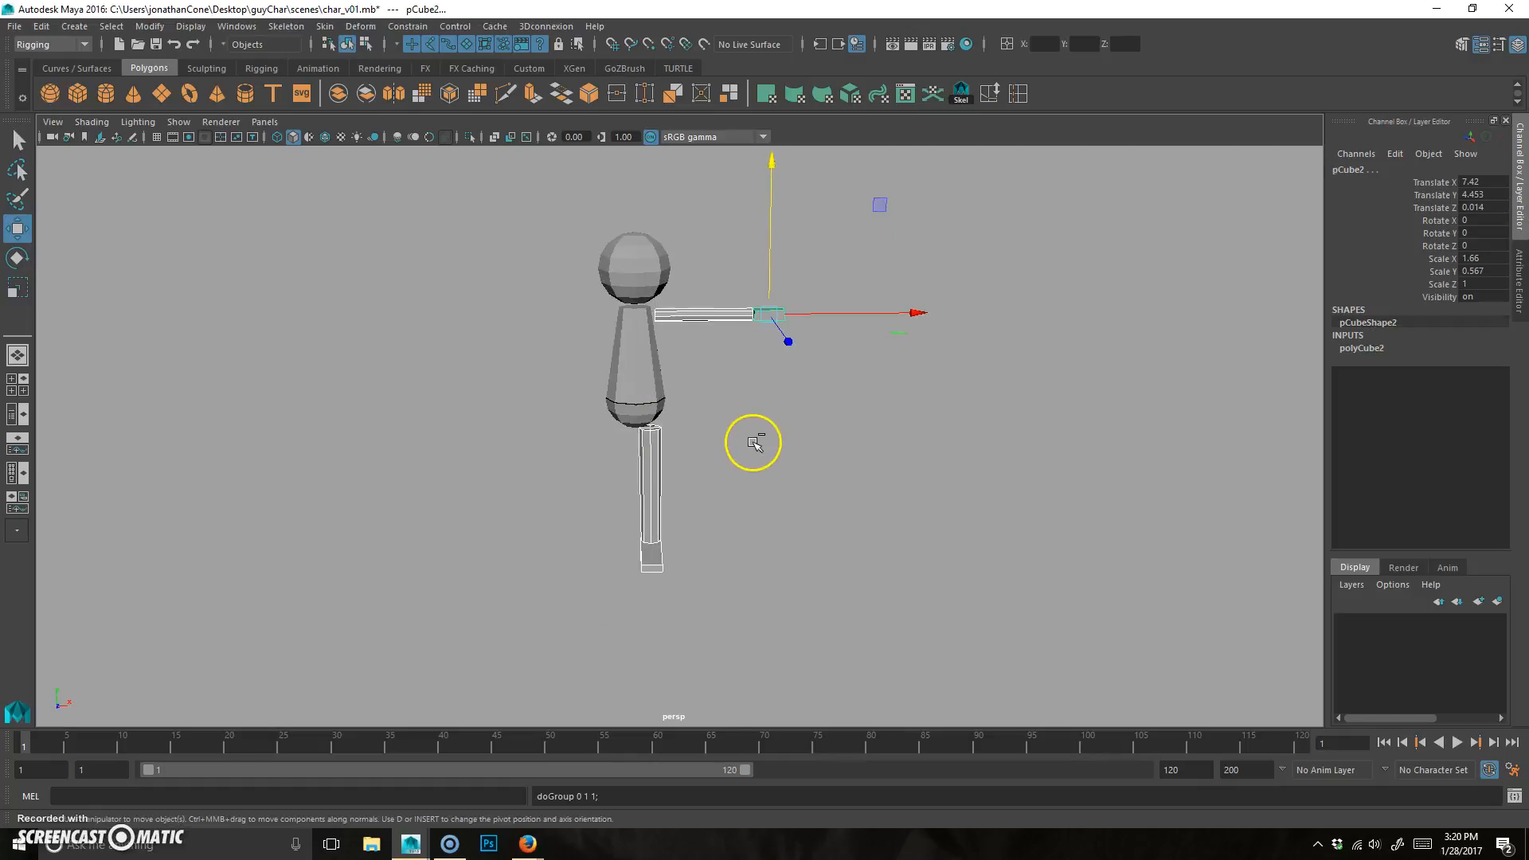
key("ctrl+g")
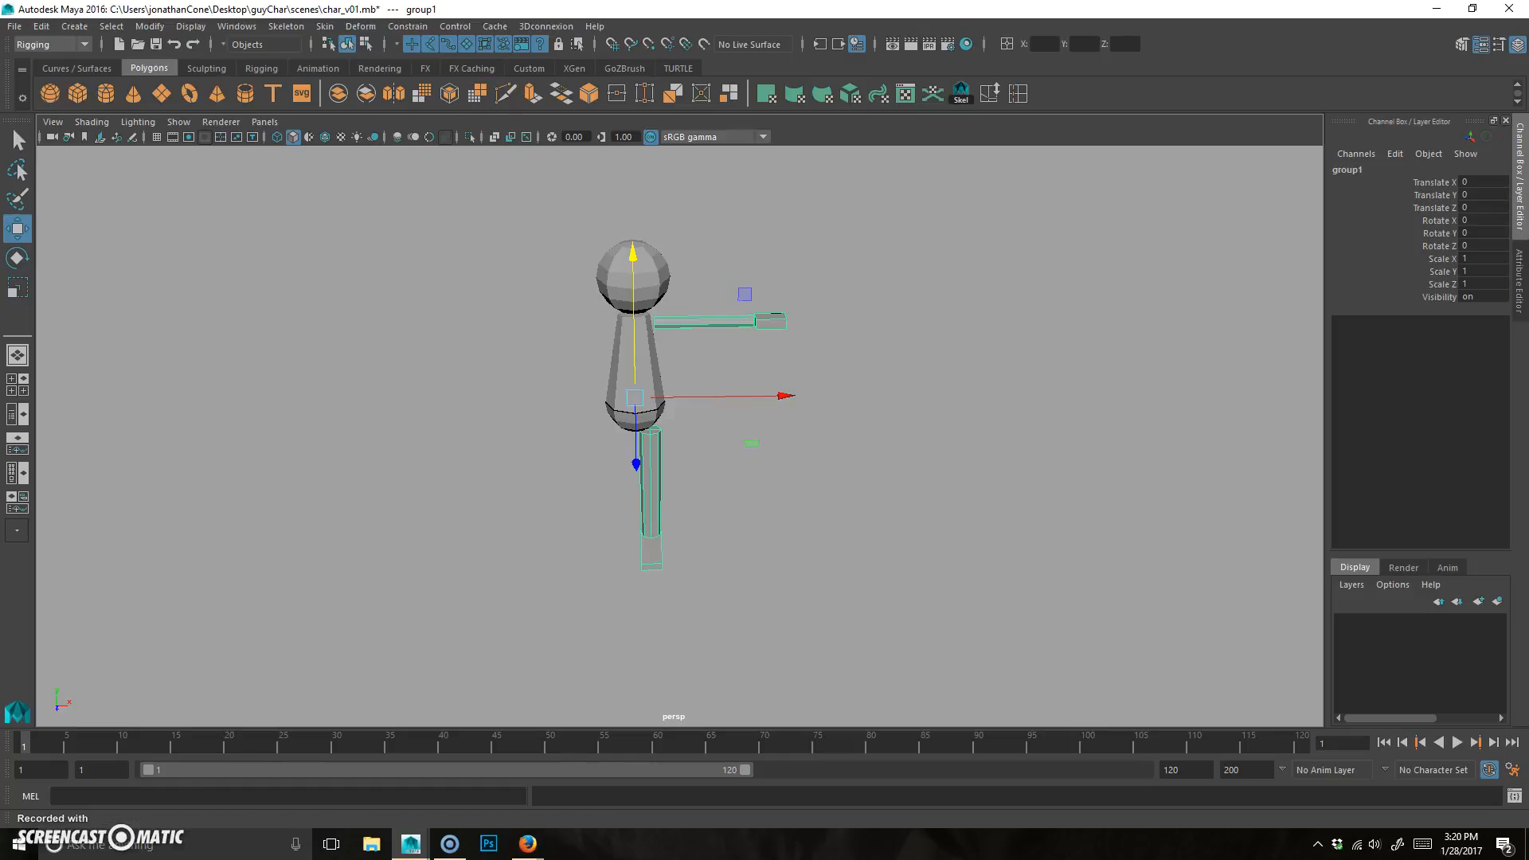
Step: Mirror the limb group to the other side with Duplicate Special, as one instance with a scale of -1 in X, and clear the selection
left_click(42, 27)
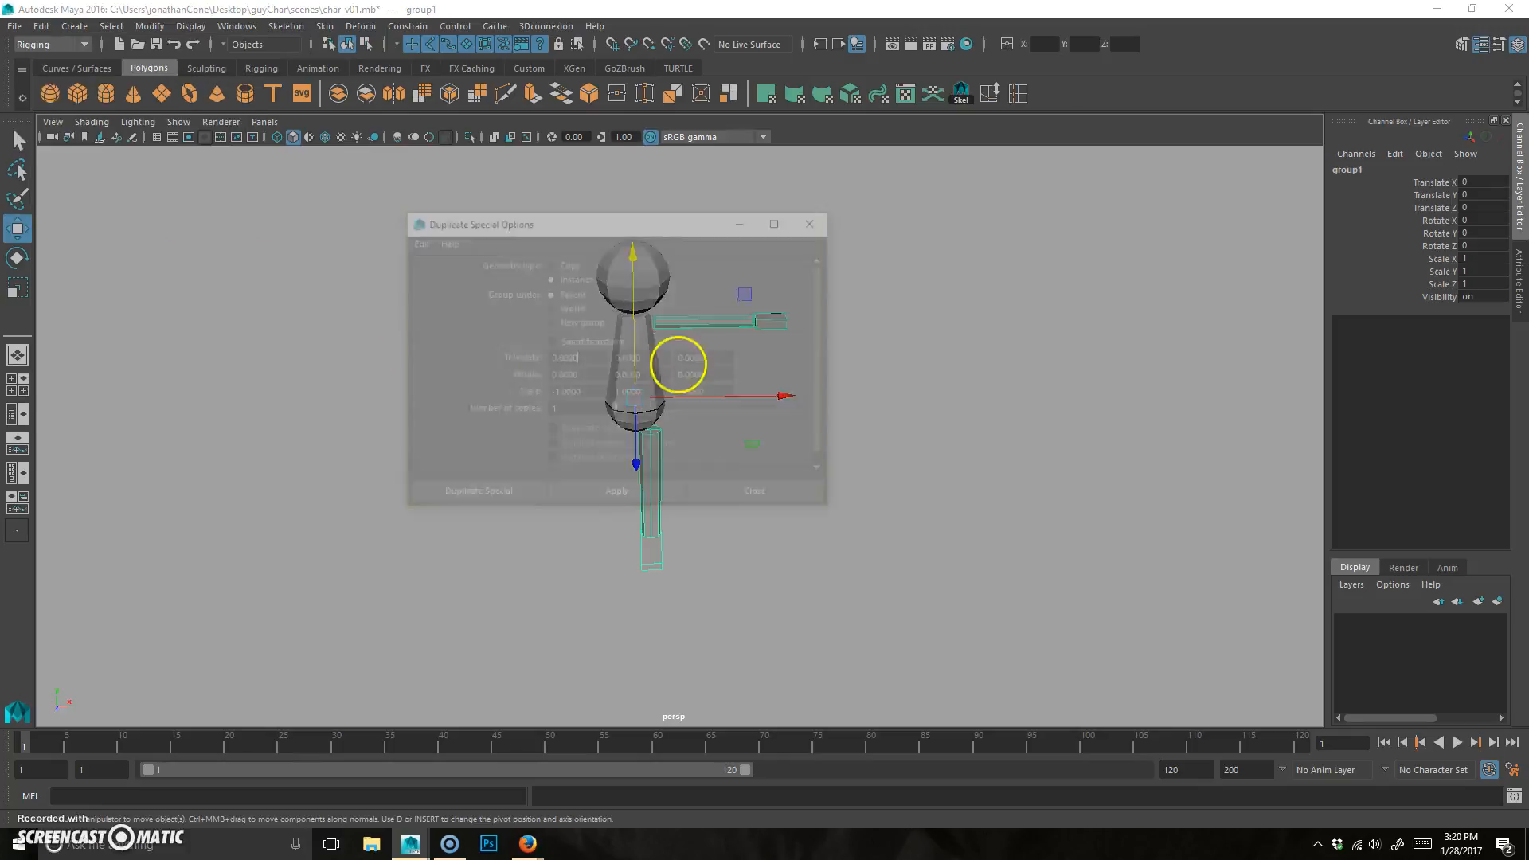
left_click(236, 273)
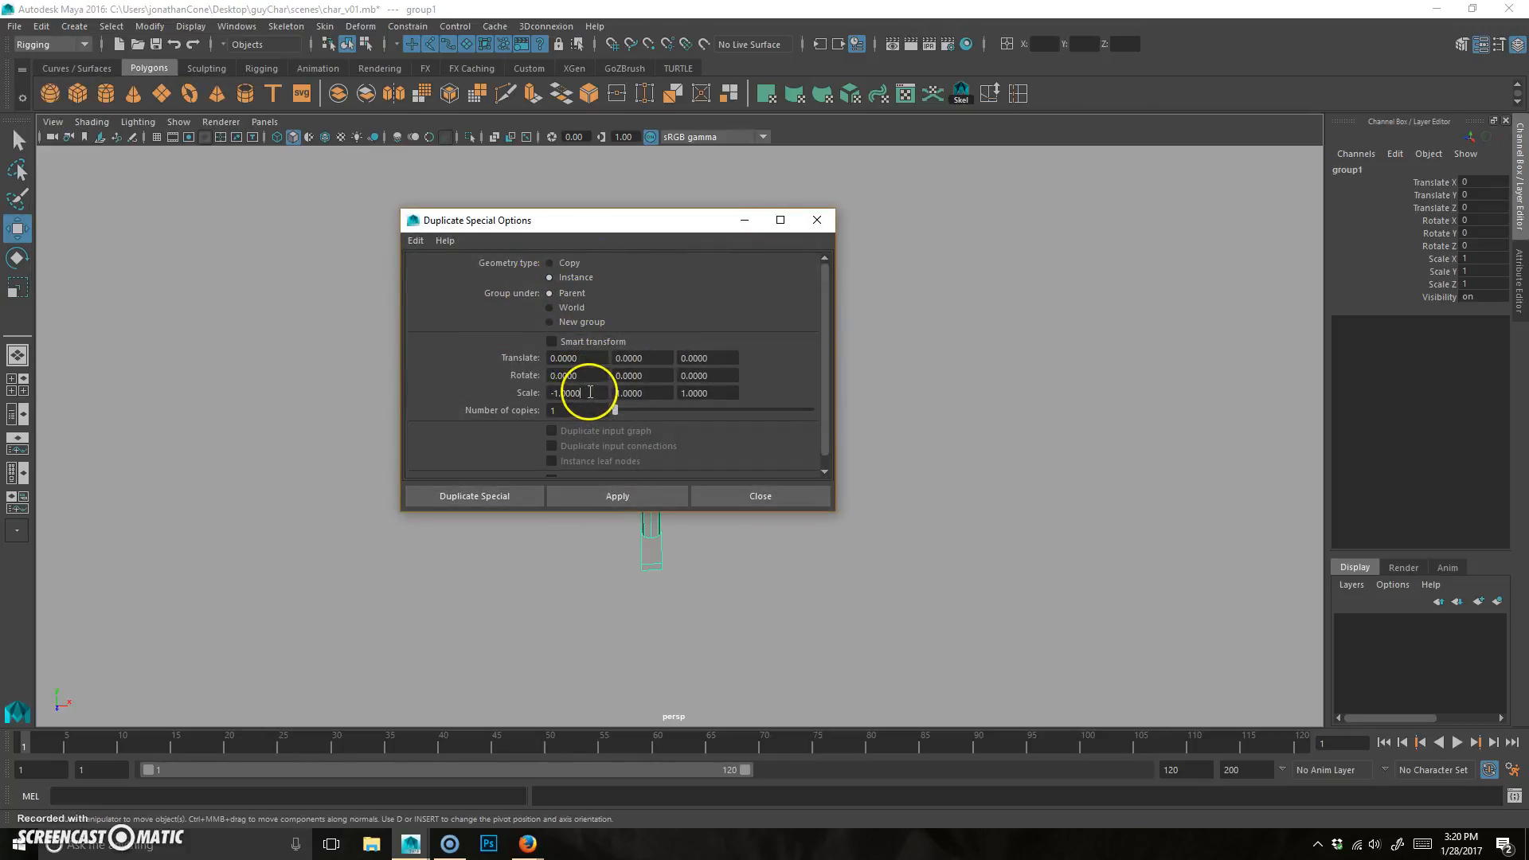
left_click_drag(601, 392, 533, 389)
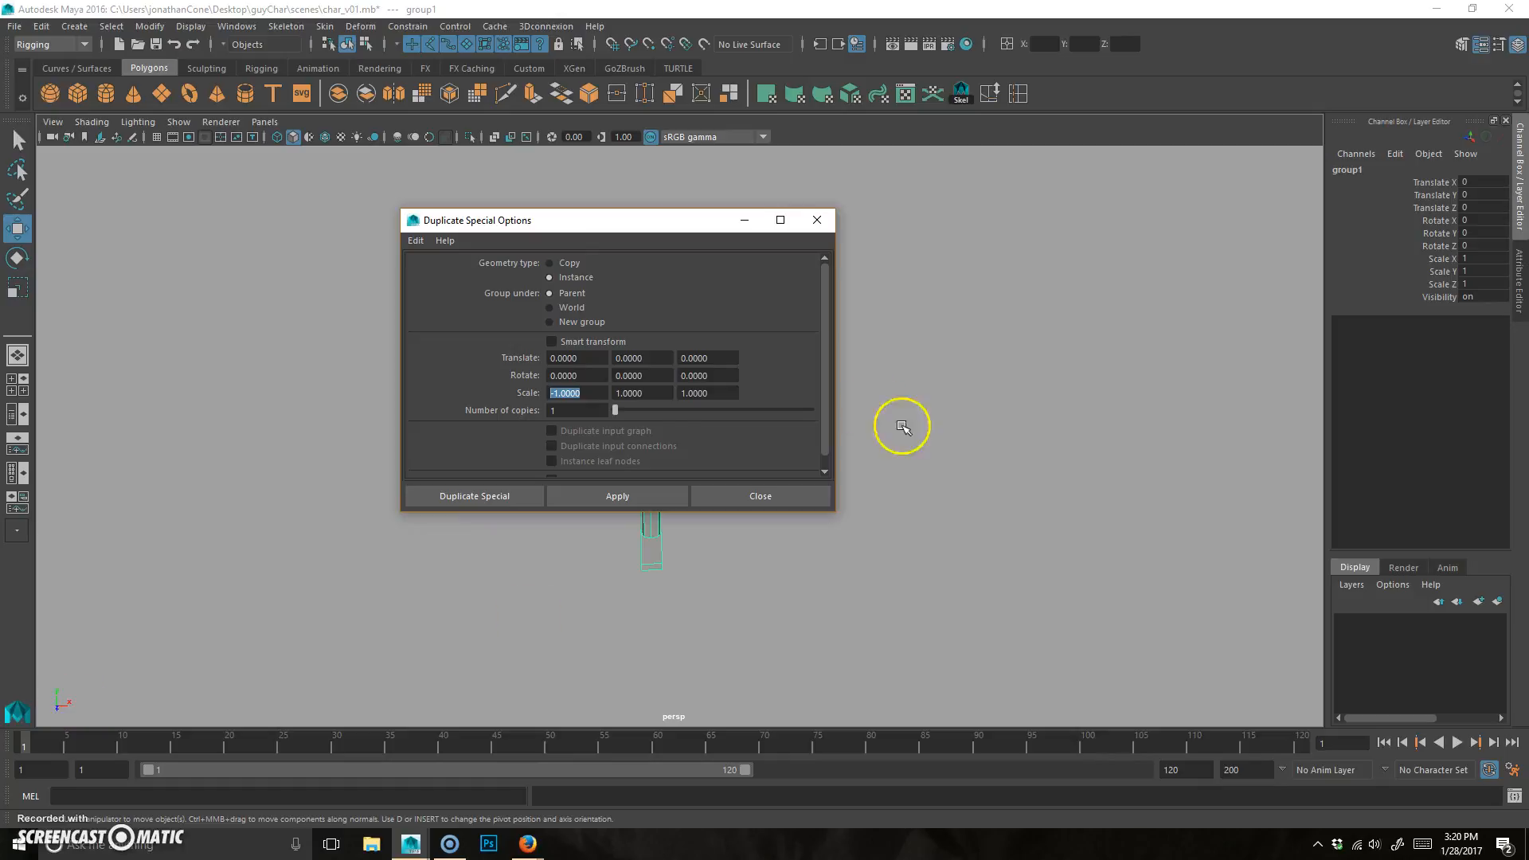
left_click(494, 498)
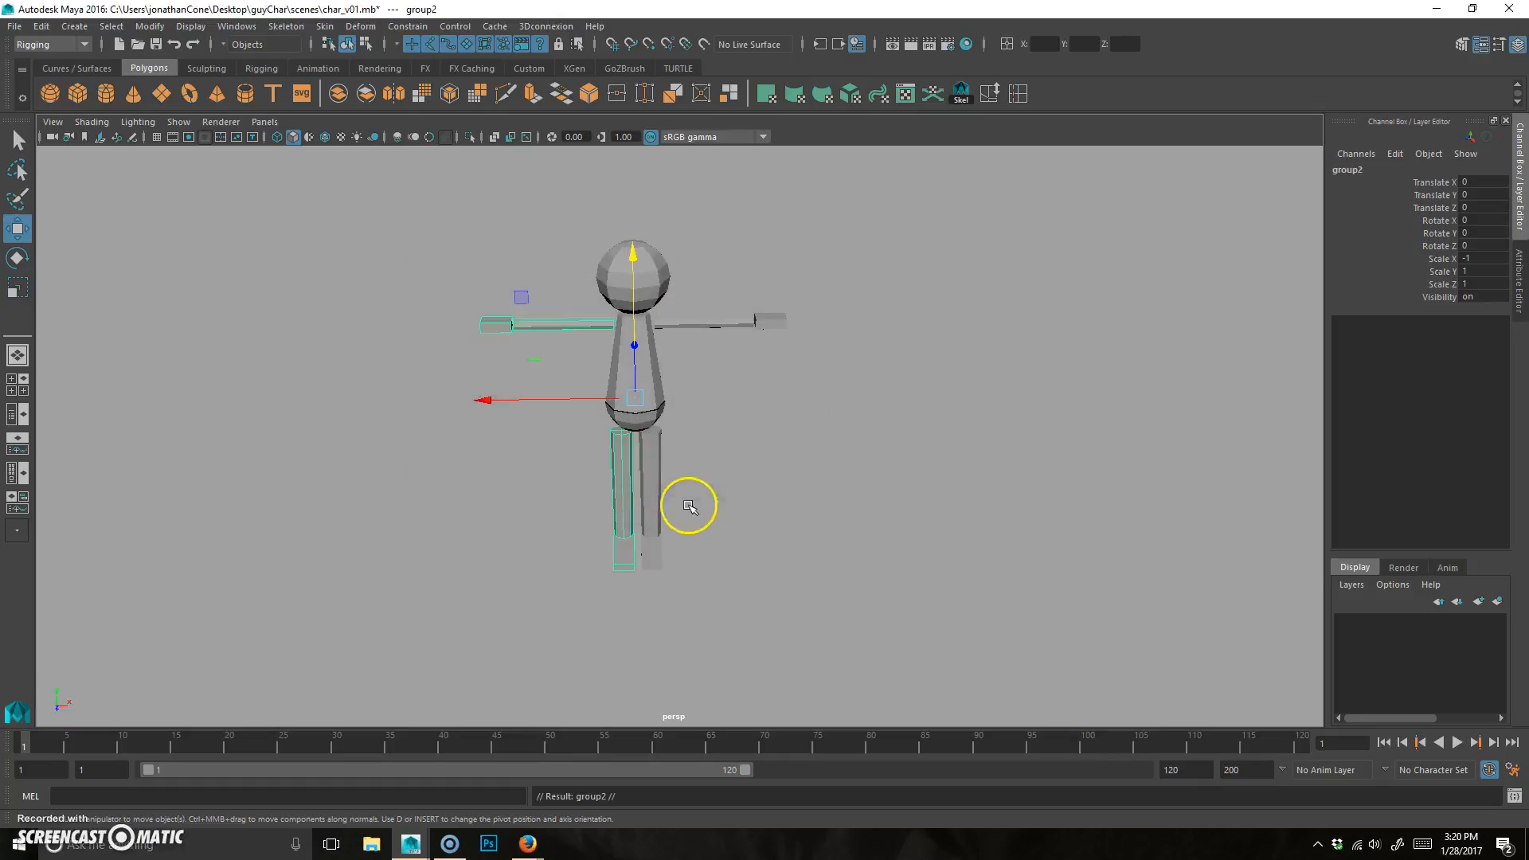
left_click(751, 495)
Step: Select the objects standing off to the side of the character in the perspective view and hide them
mouse_move(809, 433)
left_mouse_down("alt")
mouse_move(921, 447)
mouse_move(754, 454)
mouse_move(857, 452)
mouse_move(805, 457)
left_mouse_up("alt")
right_click_drag(973, 435, 367, 468, "alt")
right_click_drag(1058, 542, 488, 626, "alt")
left_click(611, 436)
left_click_drag(907, 542, 985, 361)
key("ctrl+h")
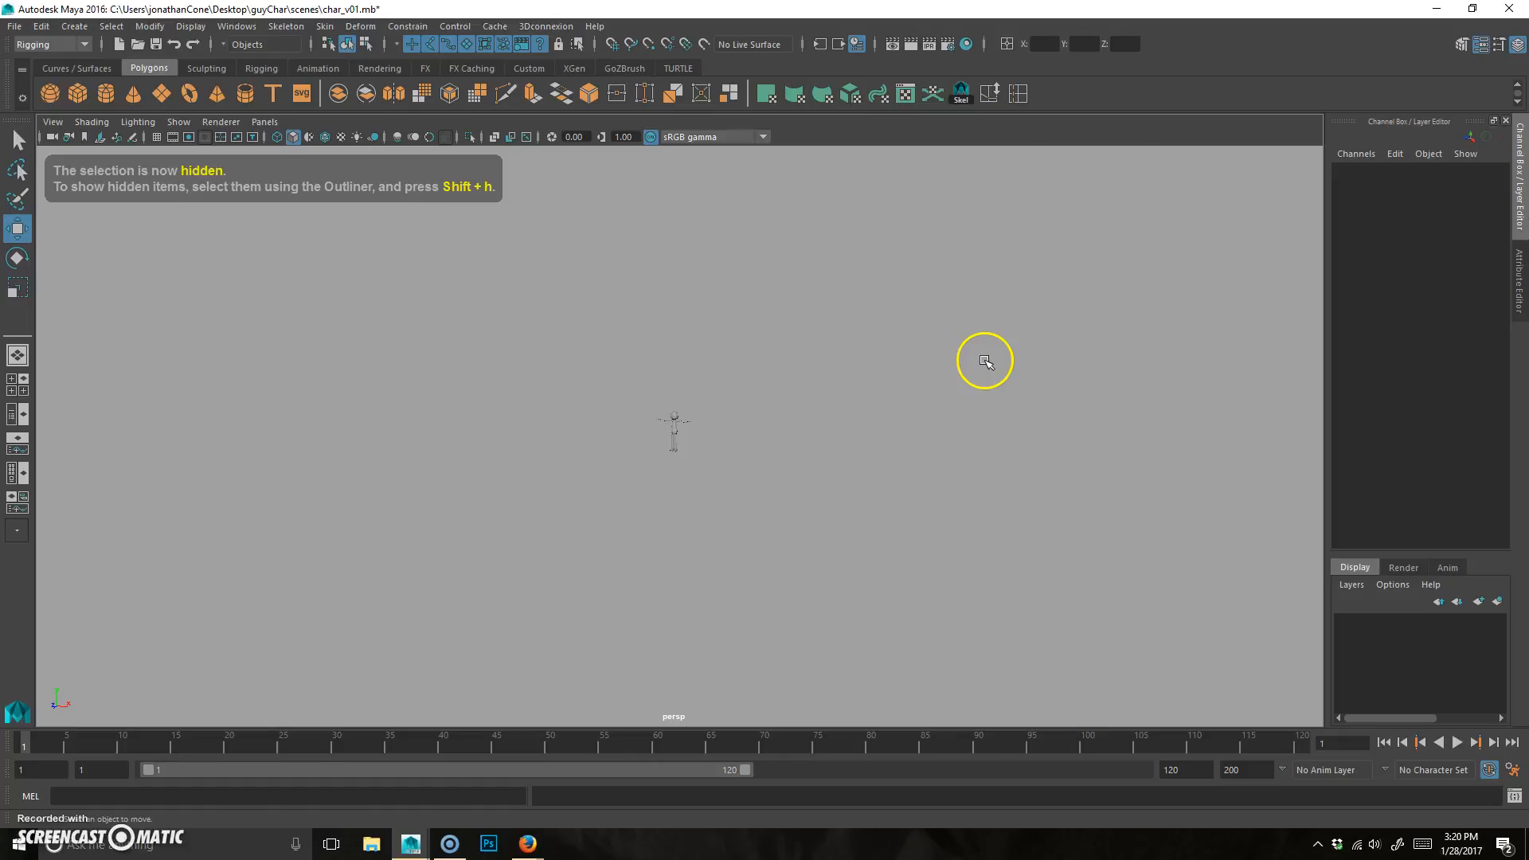
scroll(997, 379, "up", 15)
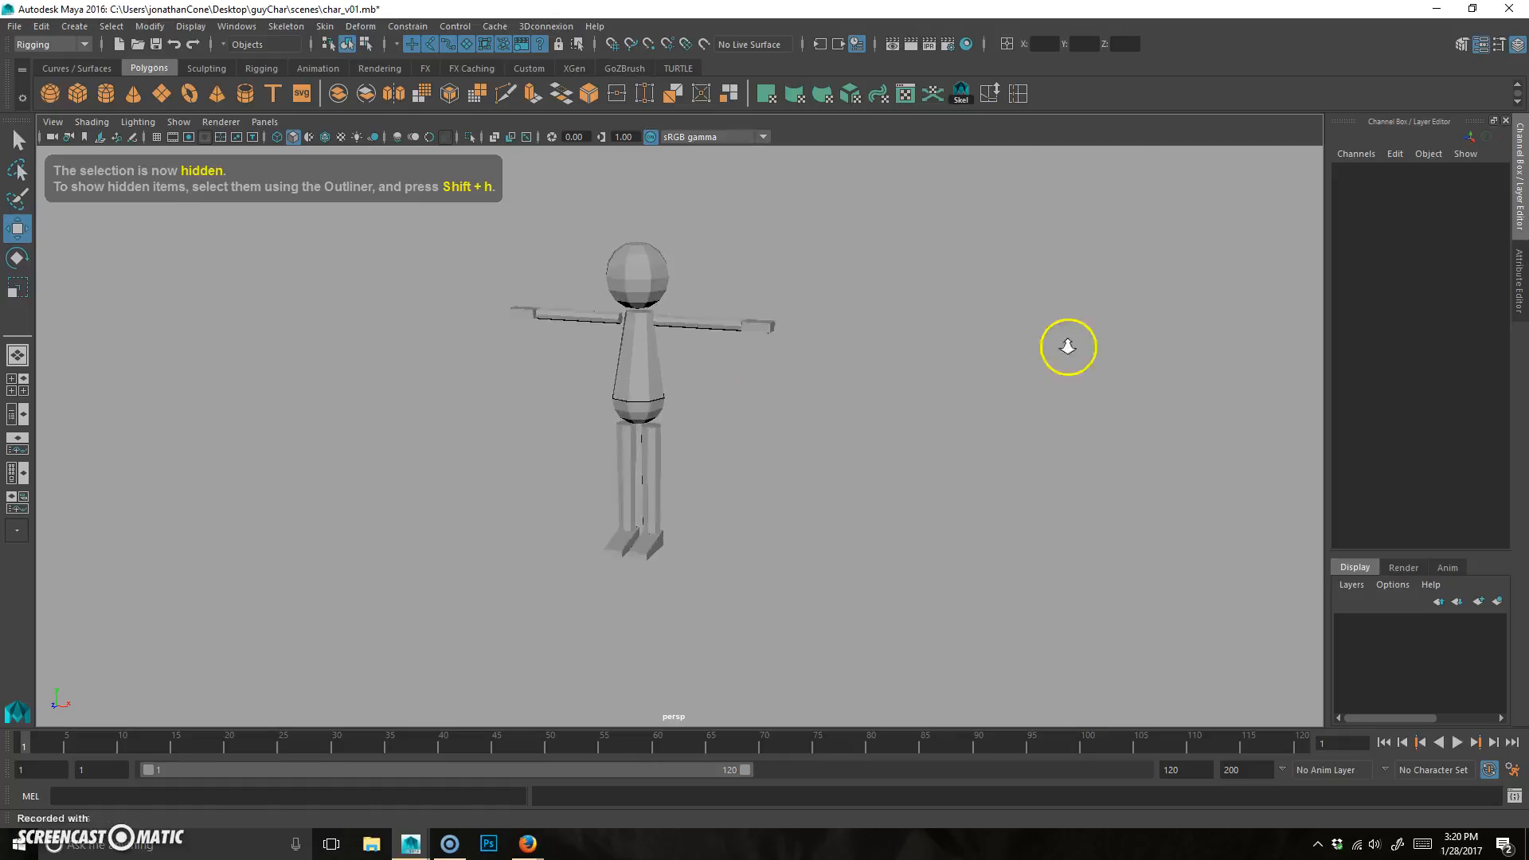
Step: Preview the whole character with scene lights to check its silhouette from several angles, and restore the default lighting
key("space")
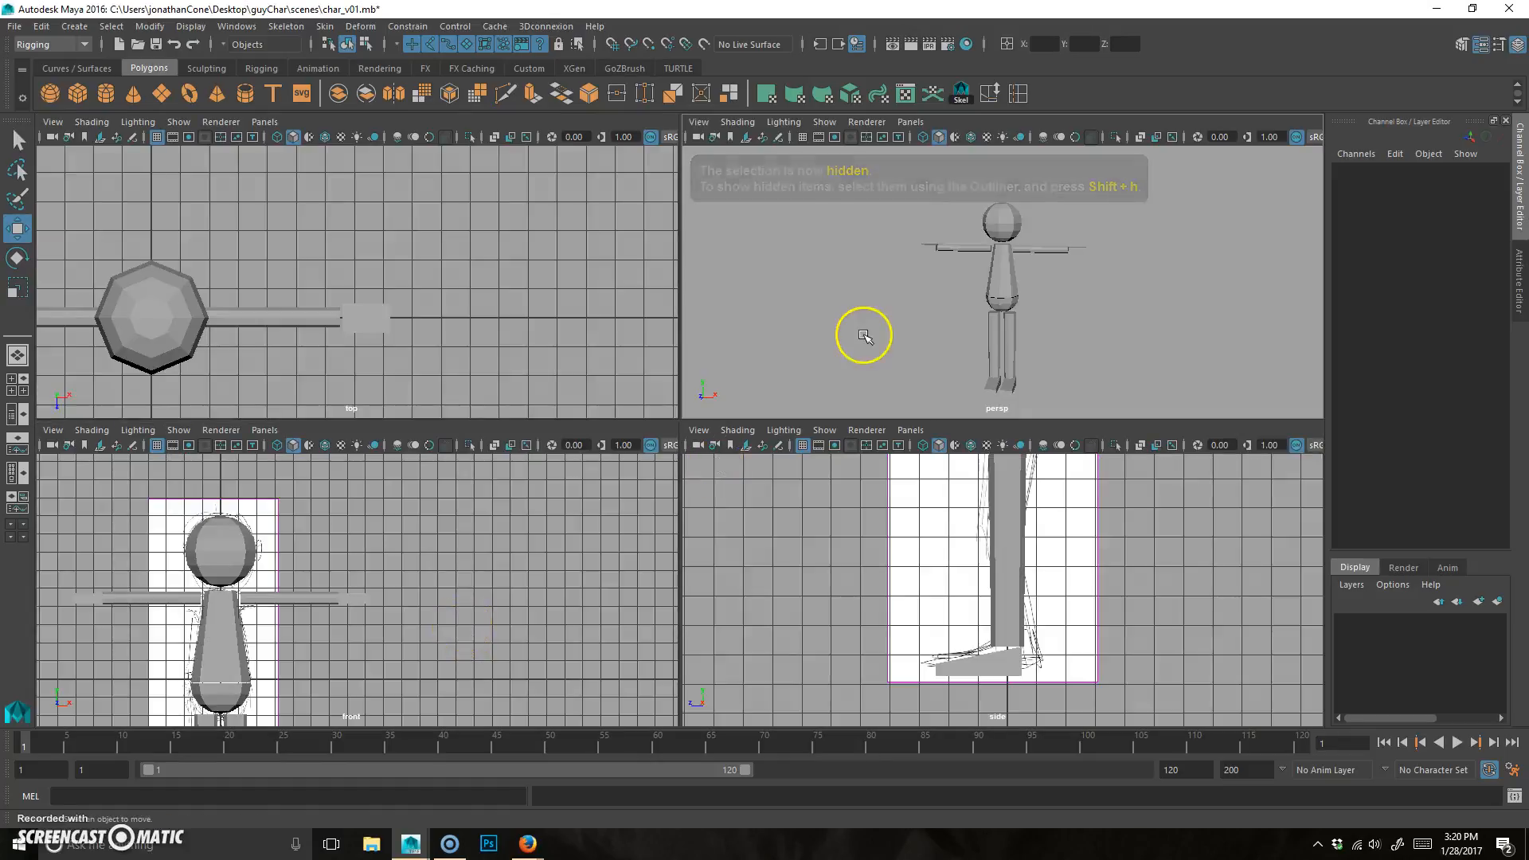
key("space")
right_click_drag(853, 412, 990, 406, "alt")
middle_click_drag(995, 393, 1001, 375, "alt")
right_click_drag(1000, 375, 737, 454, "alt")
middle_click_drag(755, 461, 751, 439, "alt")
left_click_drag(751, 440, 751, 453, "alt")
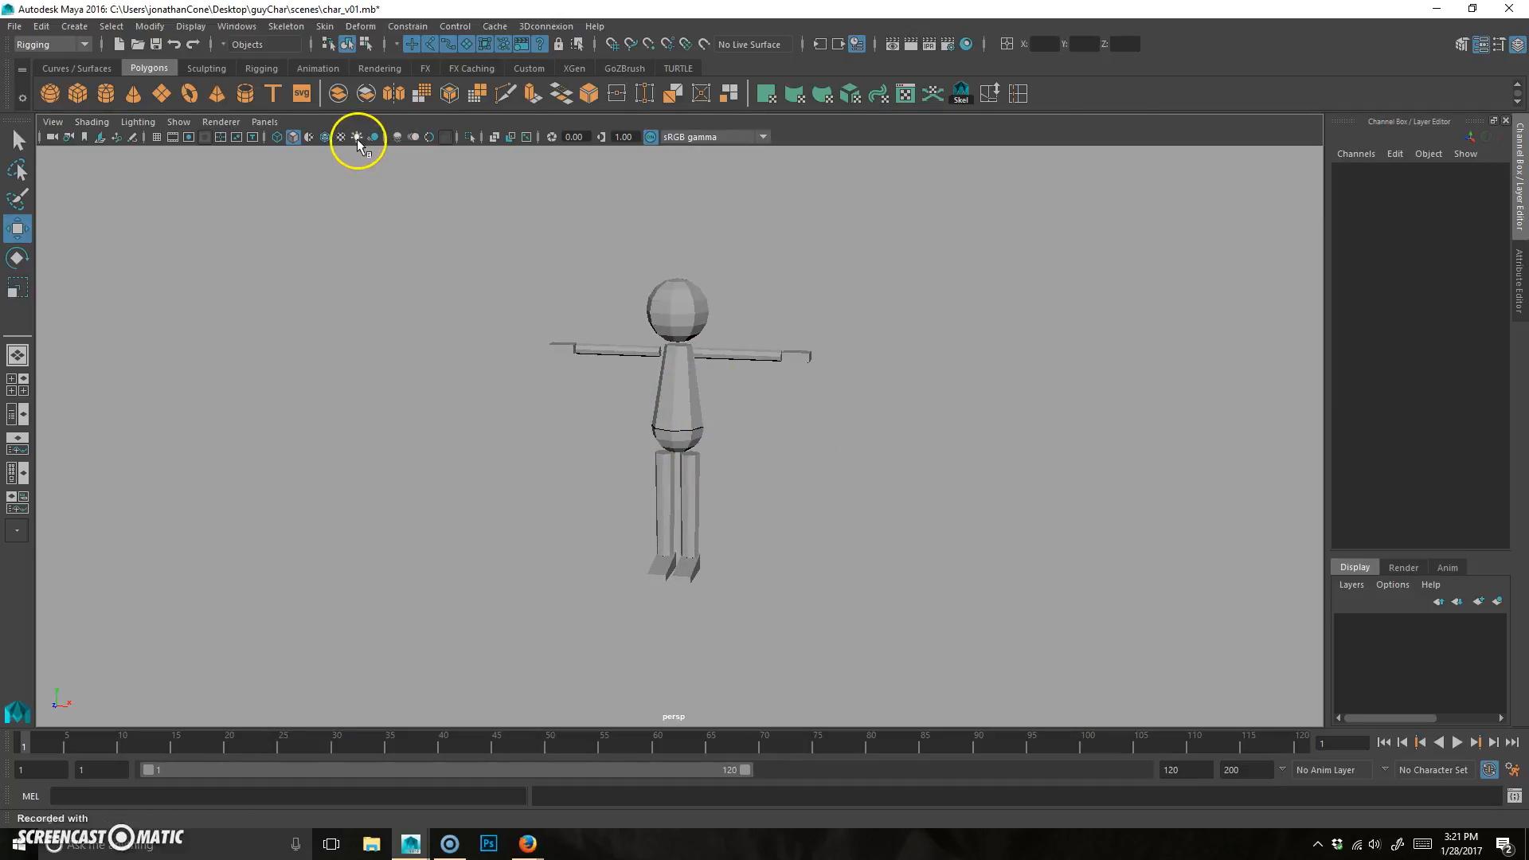
left_click(831, 391)
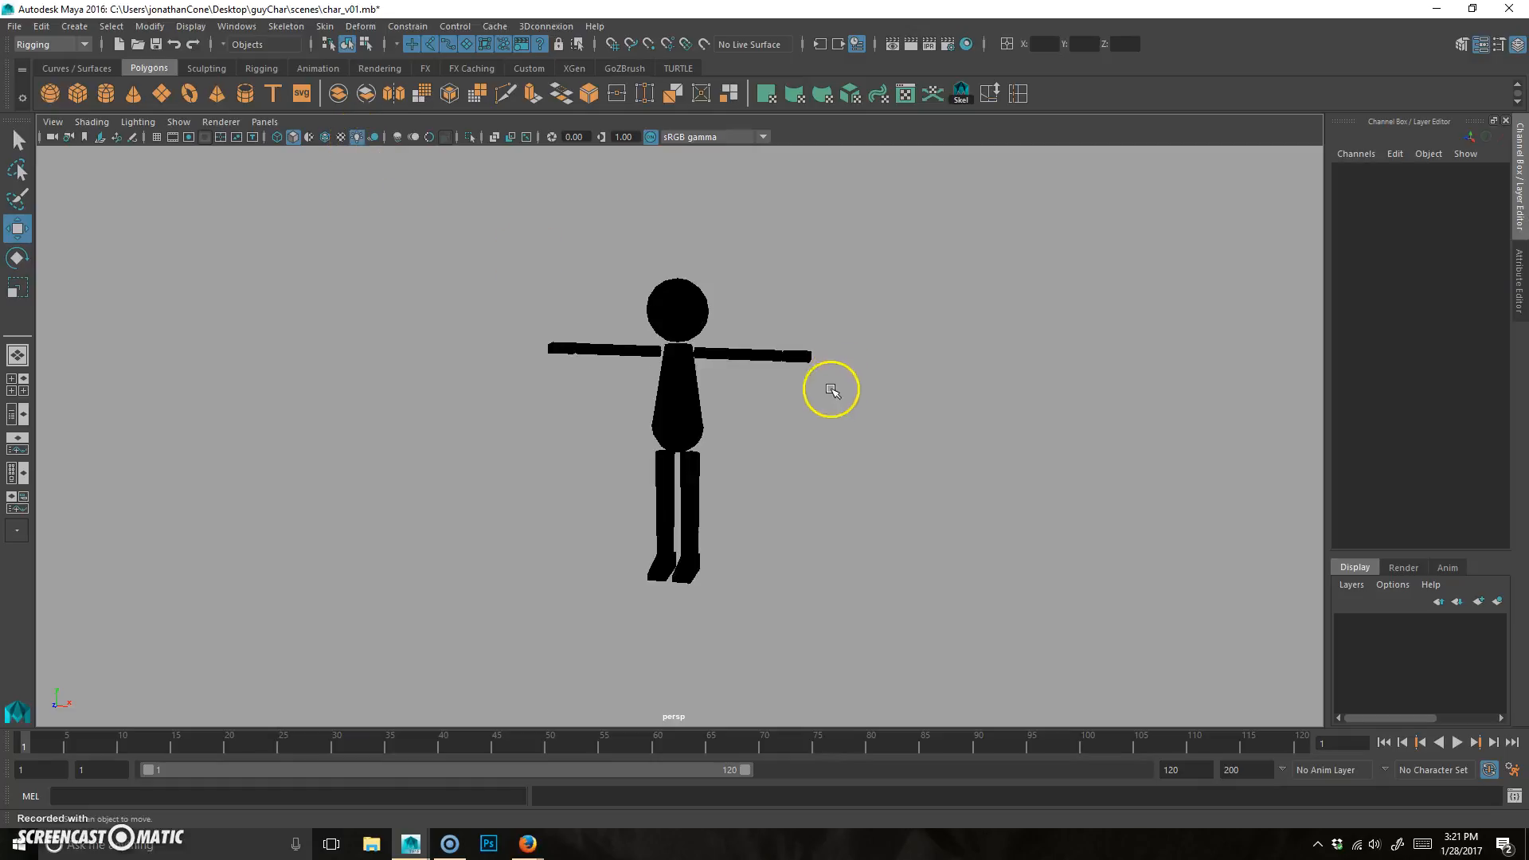
left_click_drag(746, 523, 760, 463, "alt")
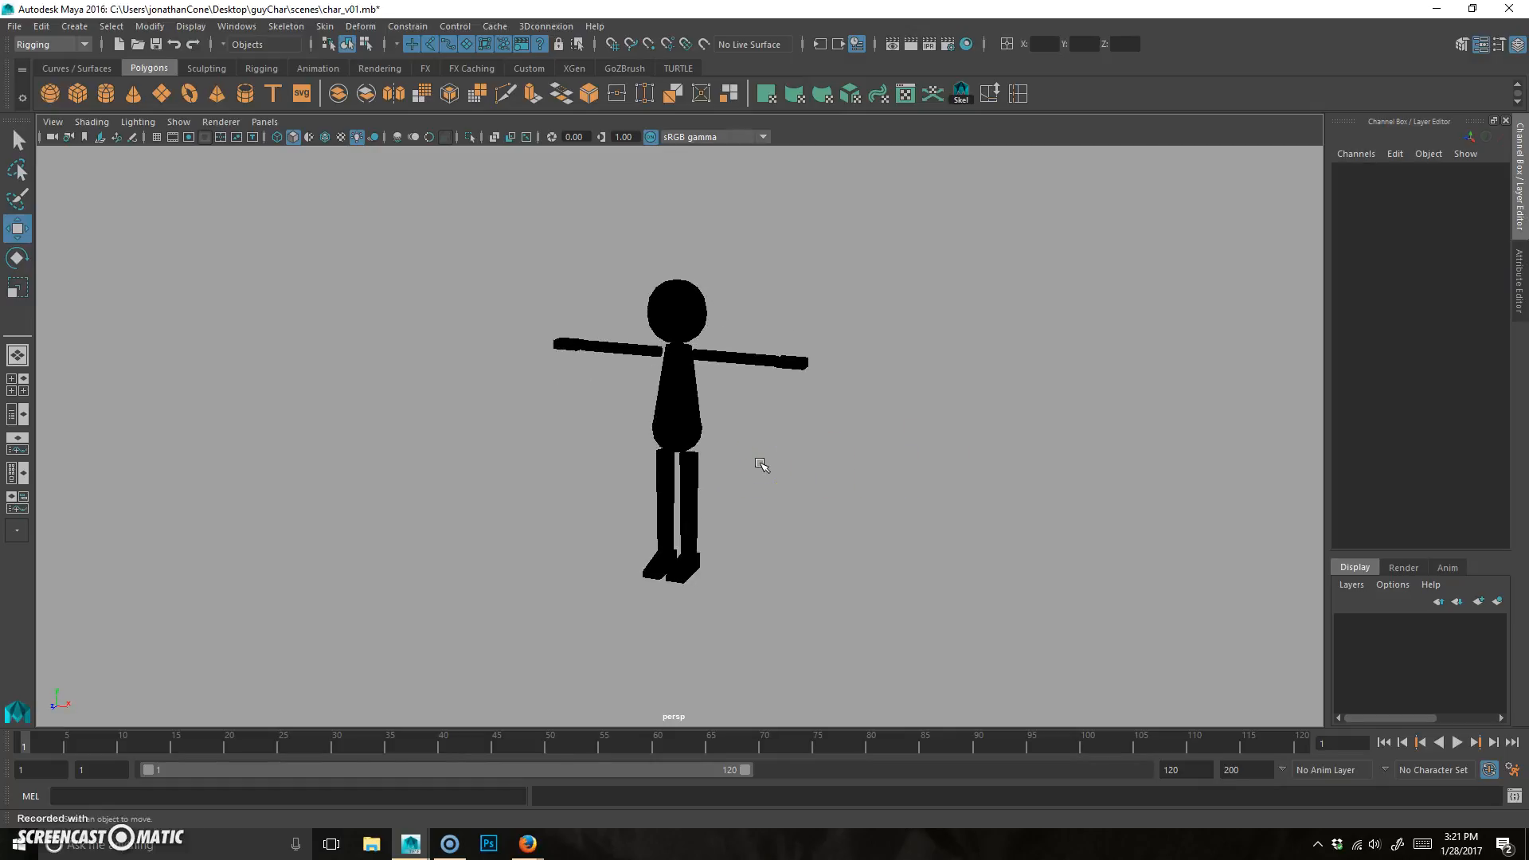
left_click_drag(736, 451, 788, 444, "alt")
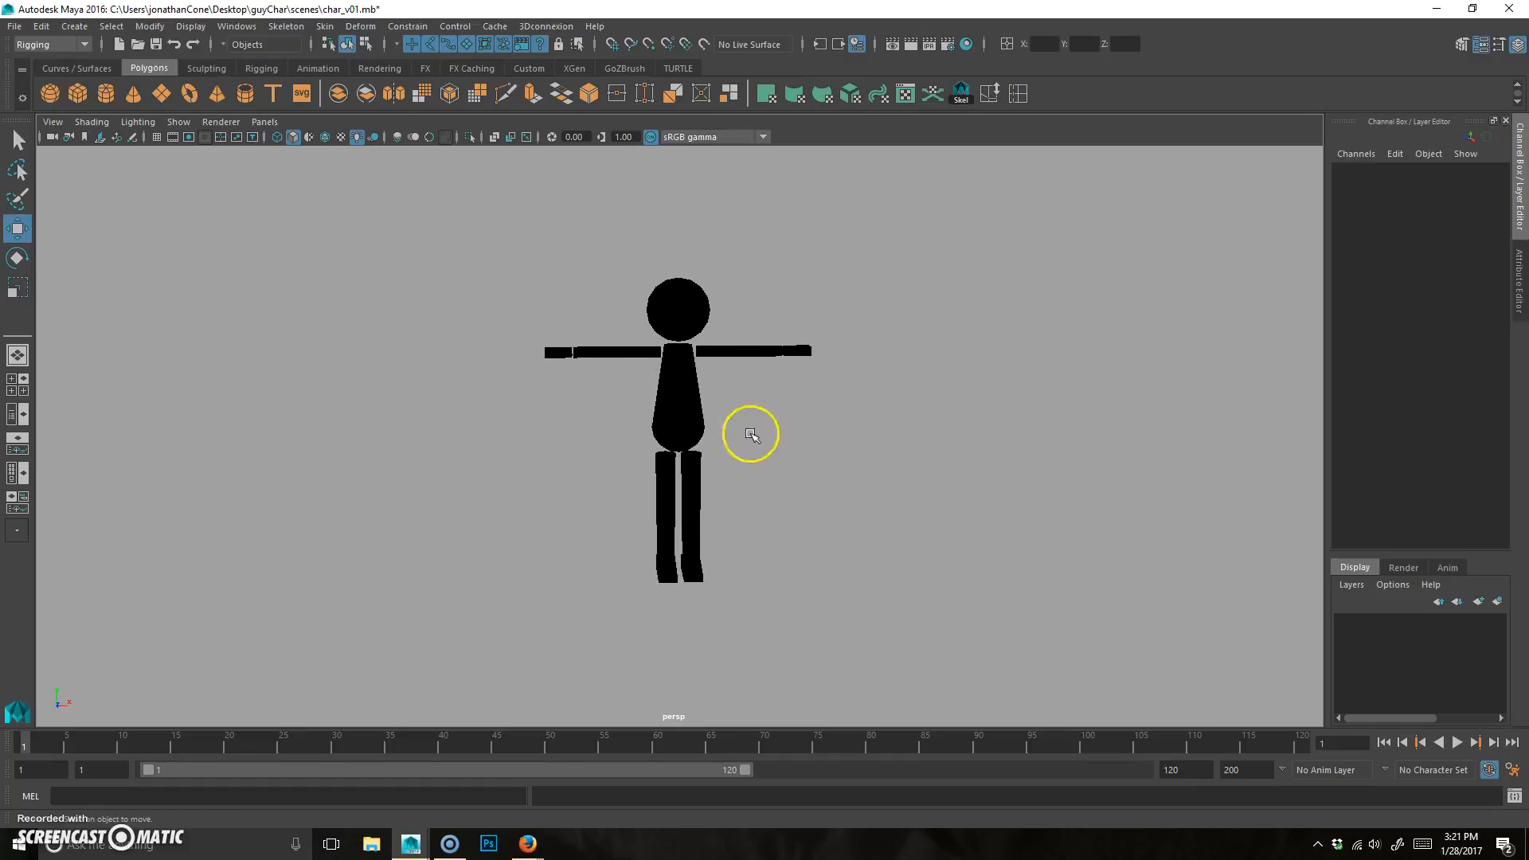
left_click(357, 136)
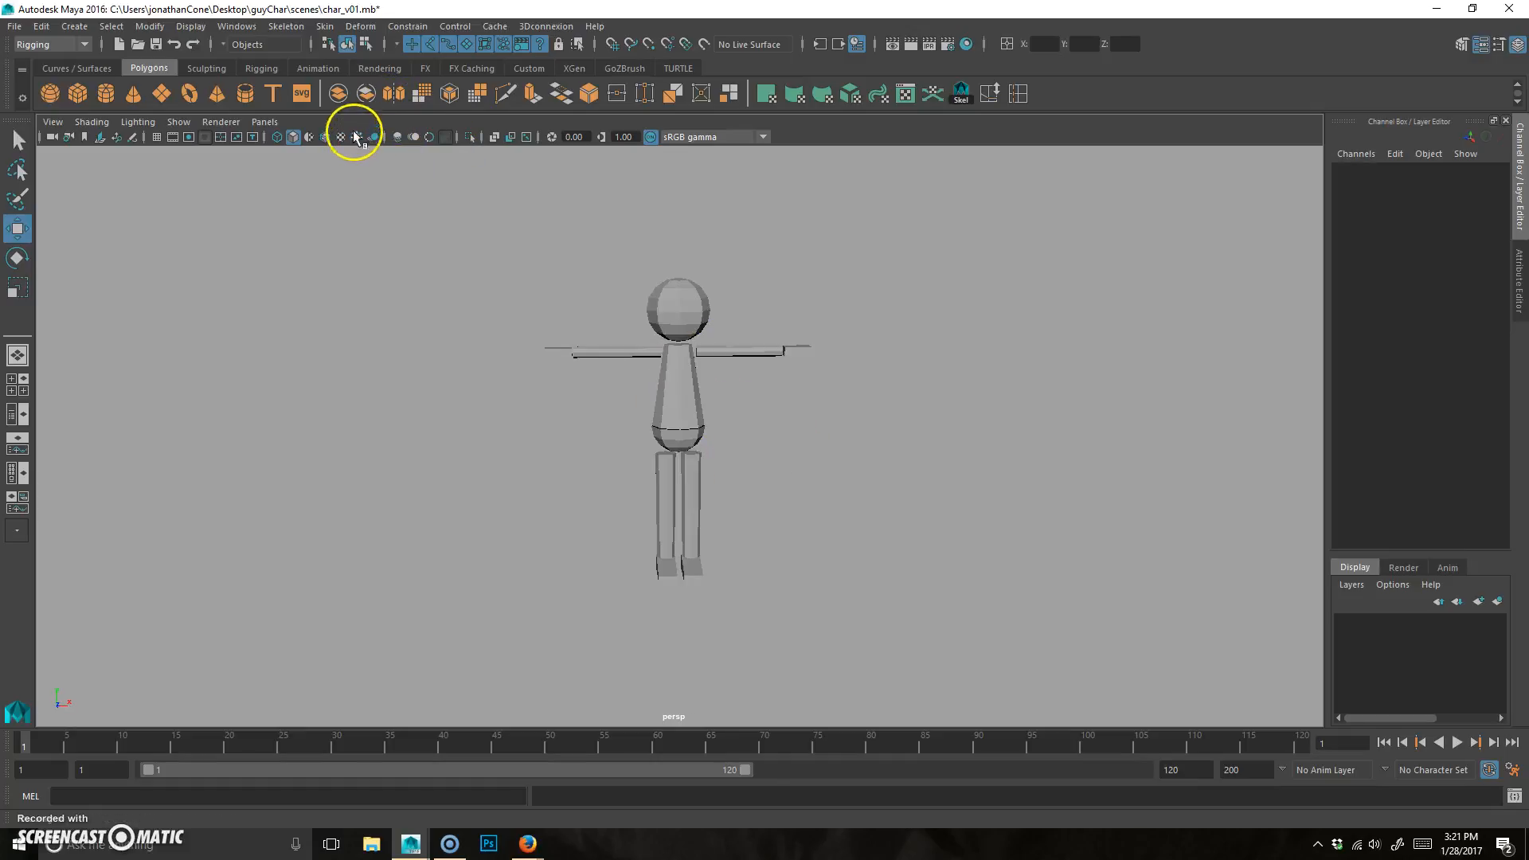
right_click_drag(604, 446, 770, 432, "alt")
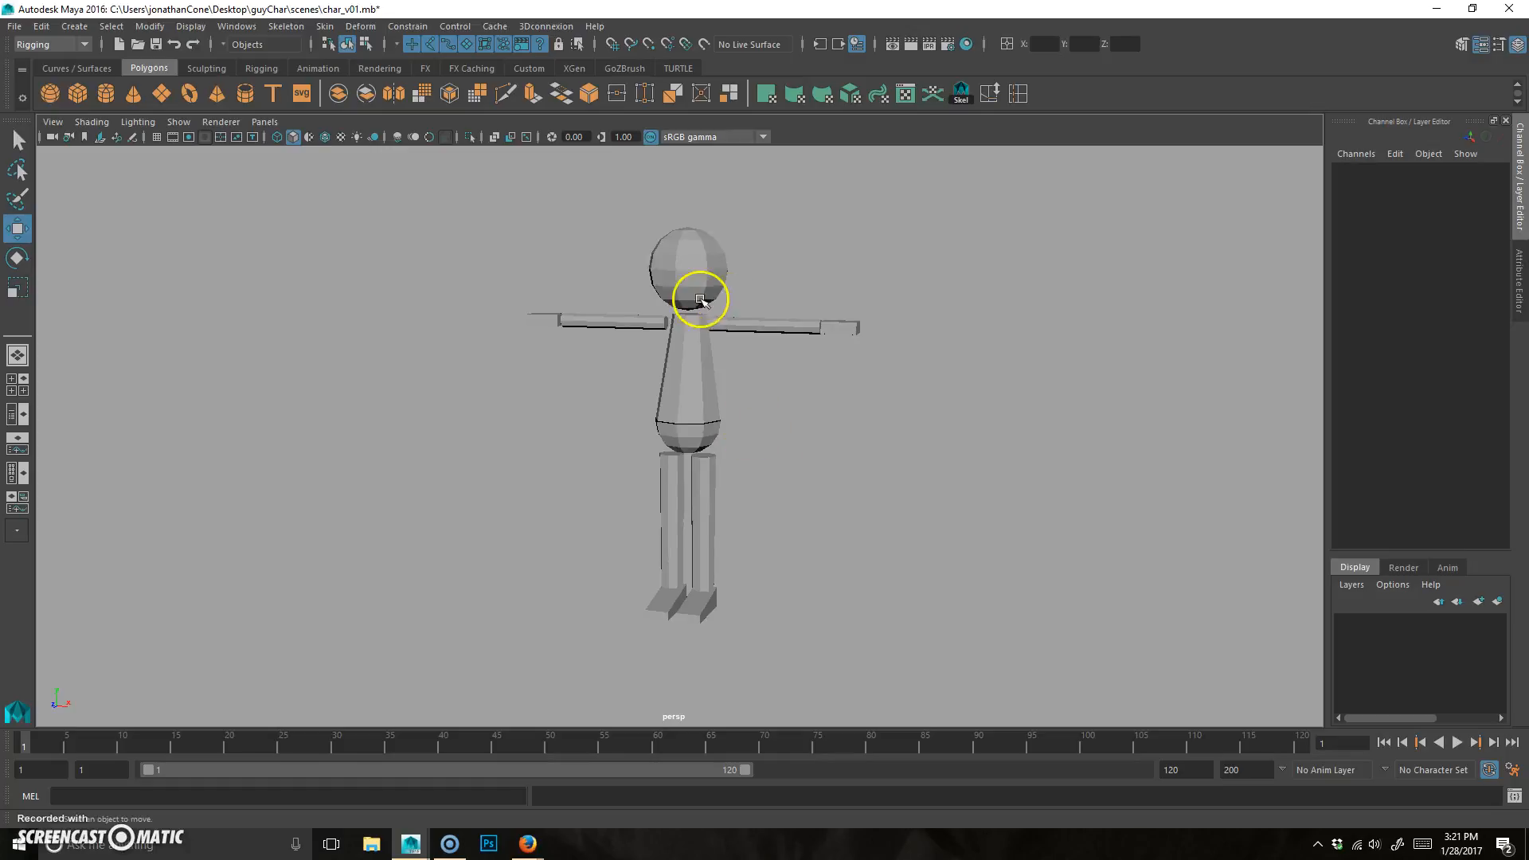
left_click_drag(704, 444, 738, 519, "alt")
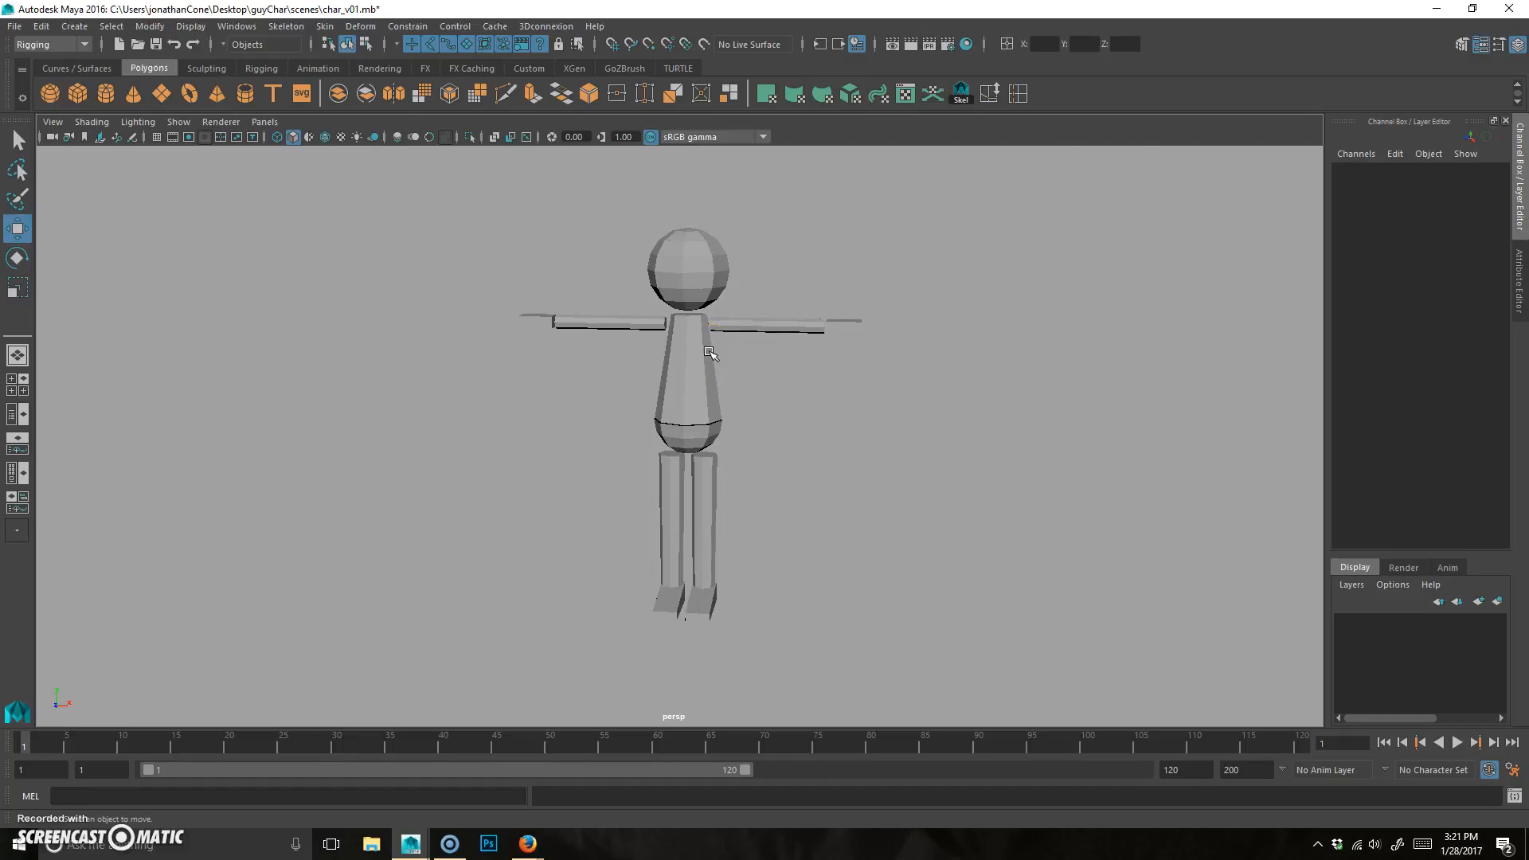
left_click_drag(803, 425, 700, 355, "alt")
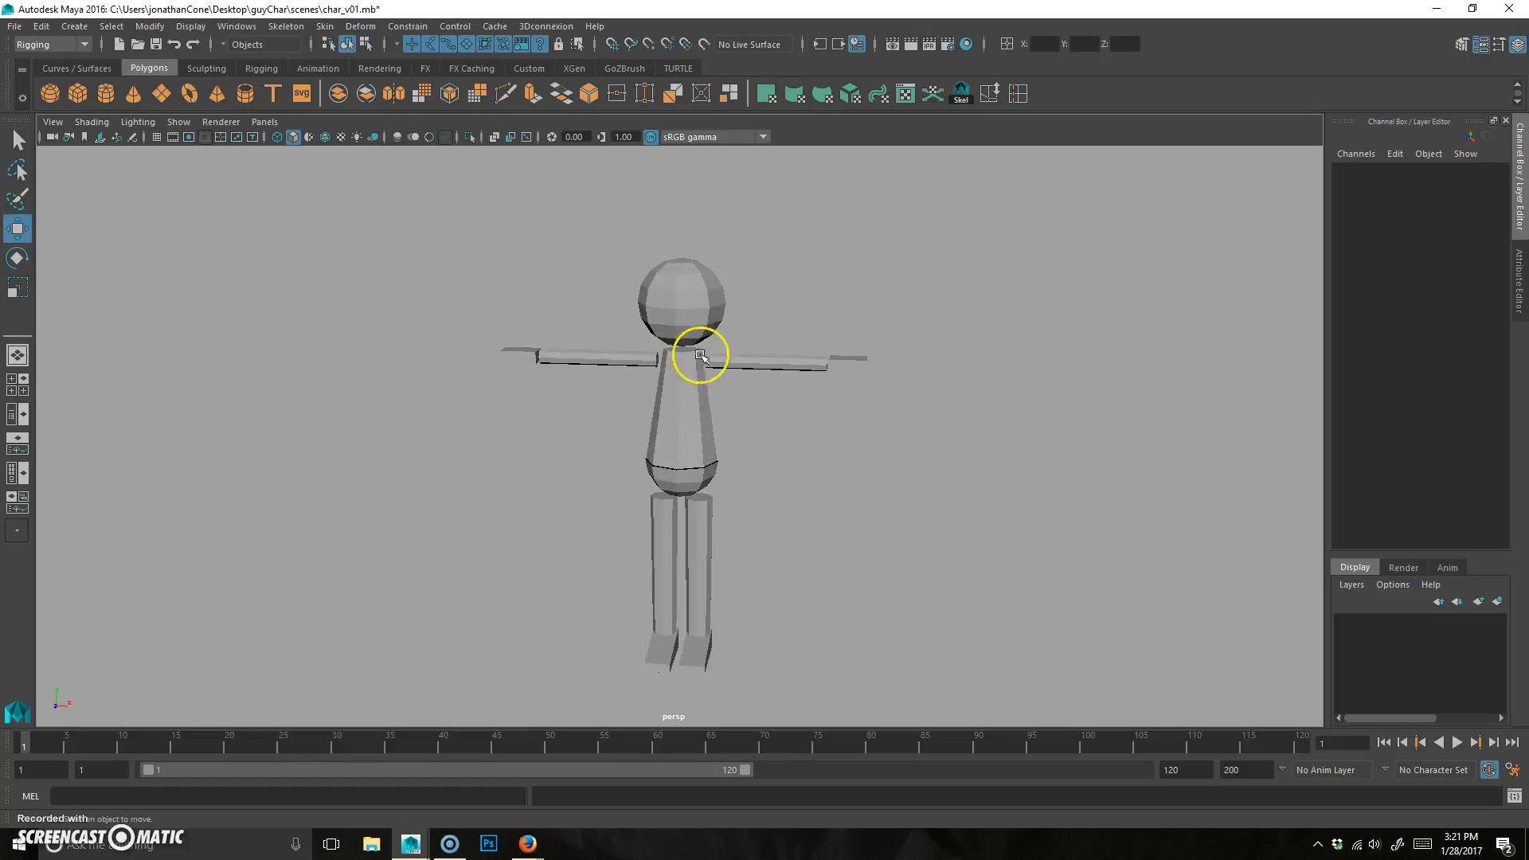
left_click_drag(780, 541, 738, 489, "alt")
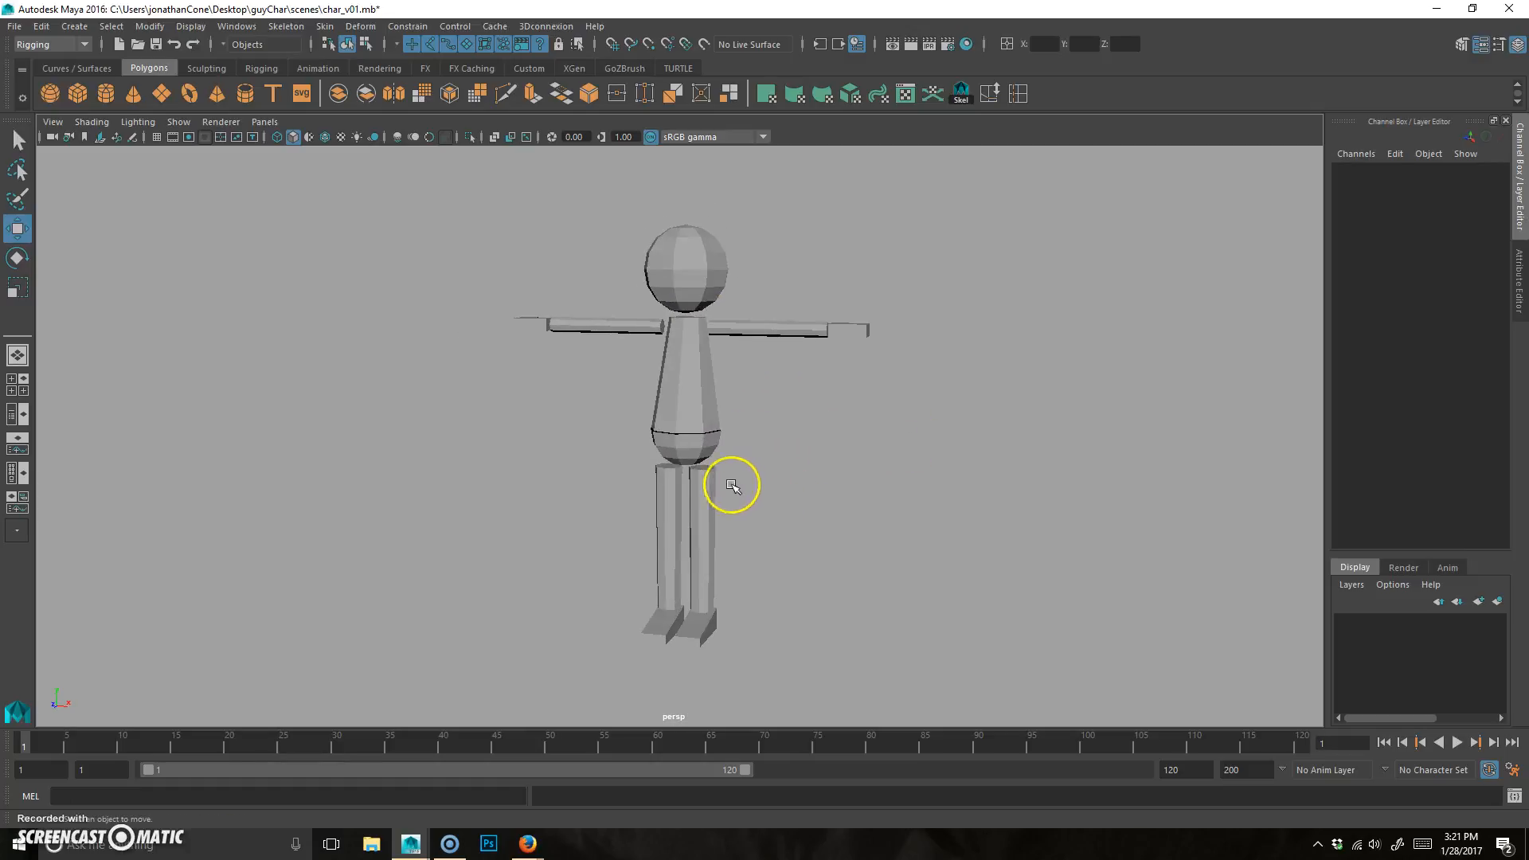